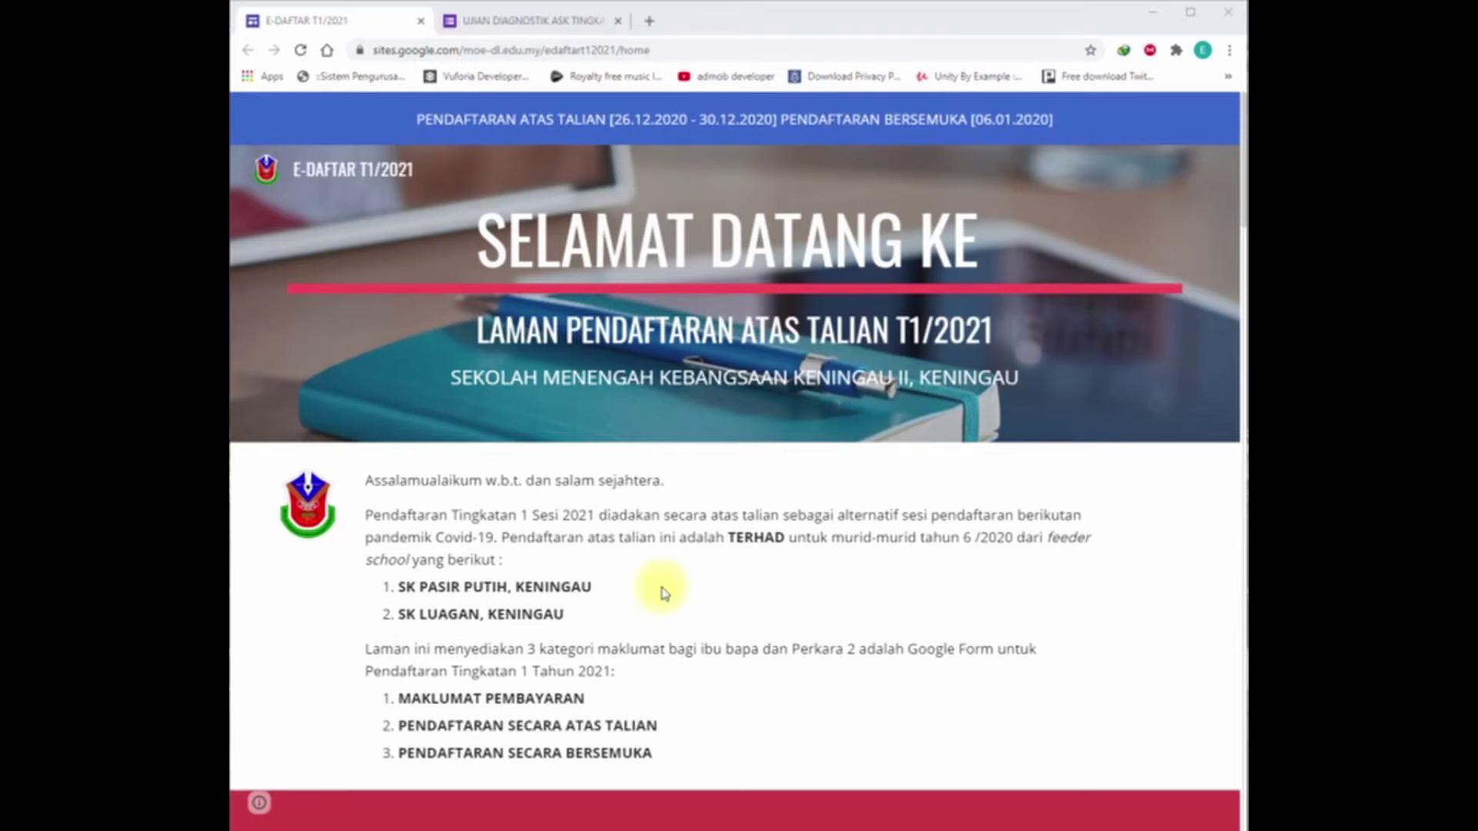
Step: Scroll past the MAKLUMAT PEMBAYARAN payment table to the BORANG PENDAFTARAN ATAS TALIAN section
scroll(663, 592, down, 7)
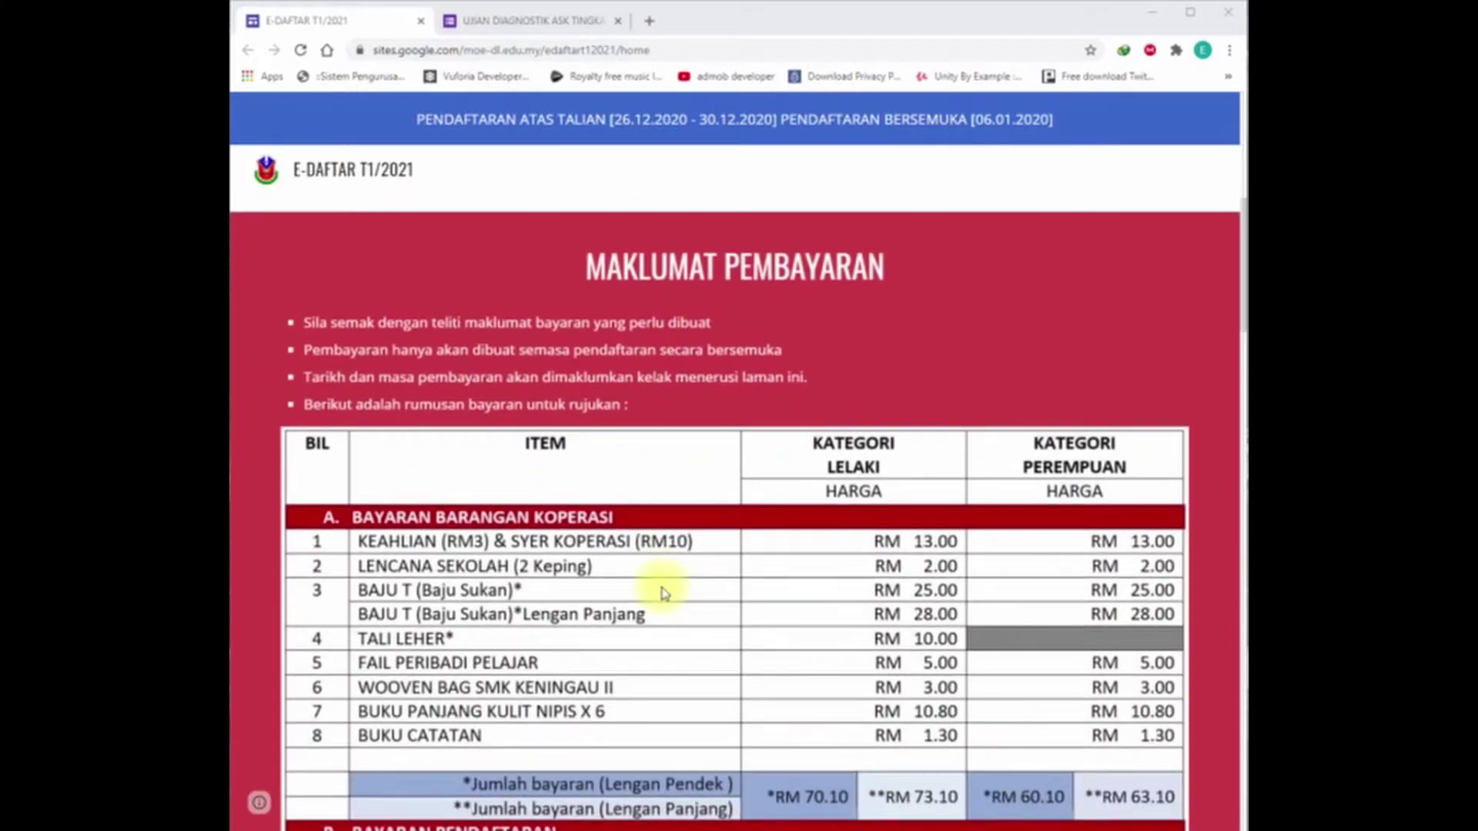
scroll(664, 592, down, 2)
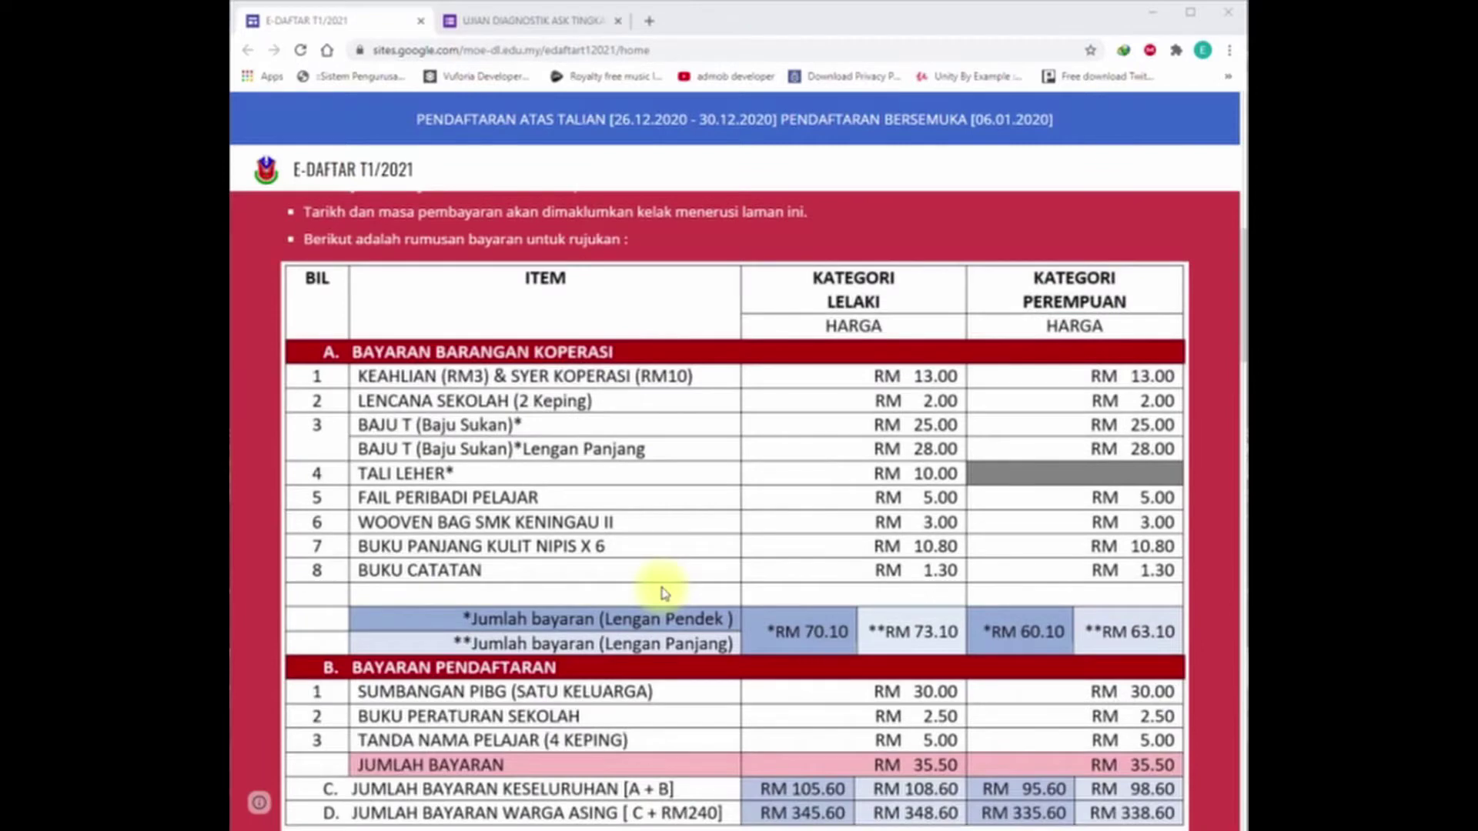
scroll(663, 592, down, 1)
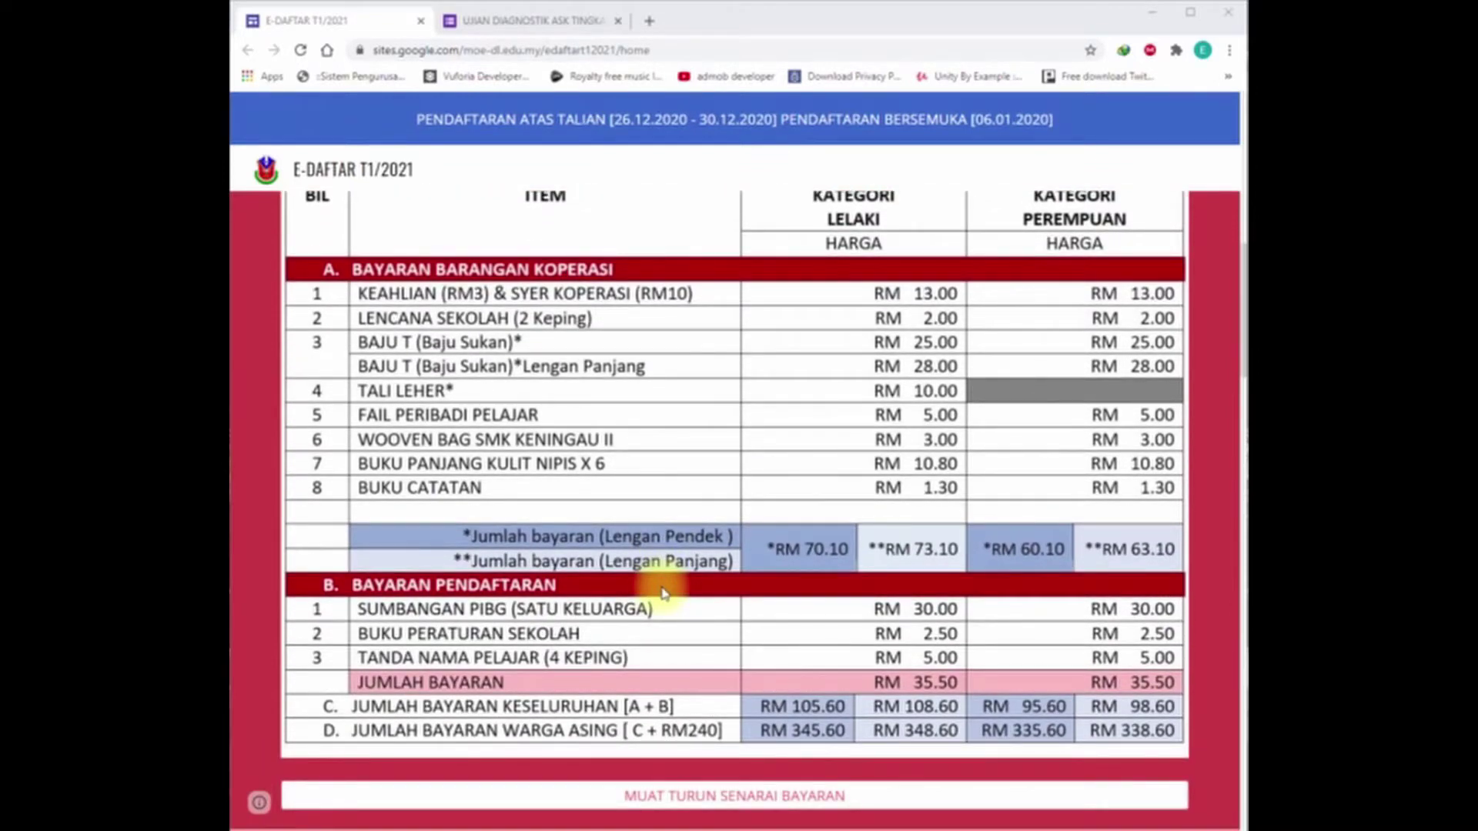
scroll(663, 592, down, 2)
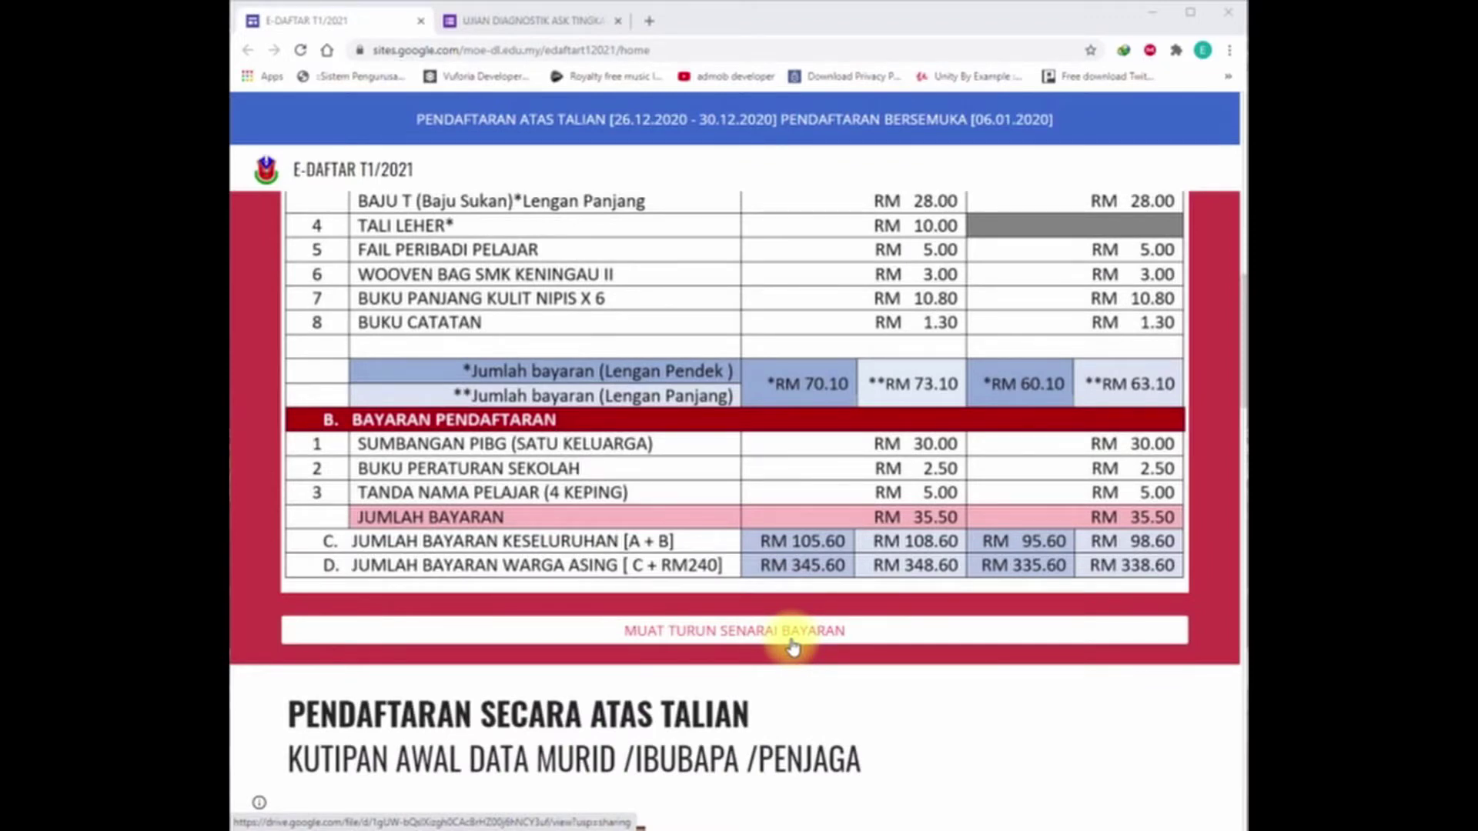
scroll(793, 646, down, 2)
scroll(793, 646, down, 2)
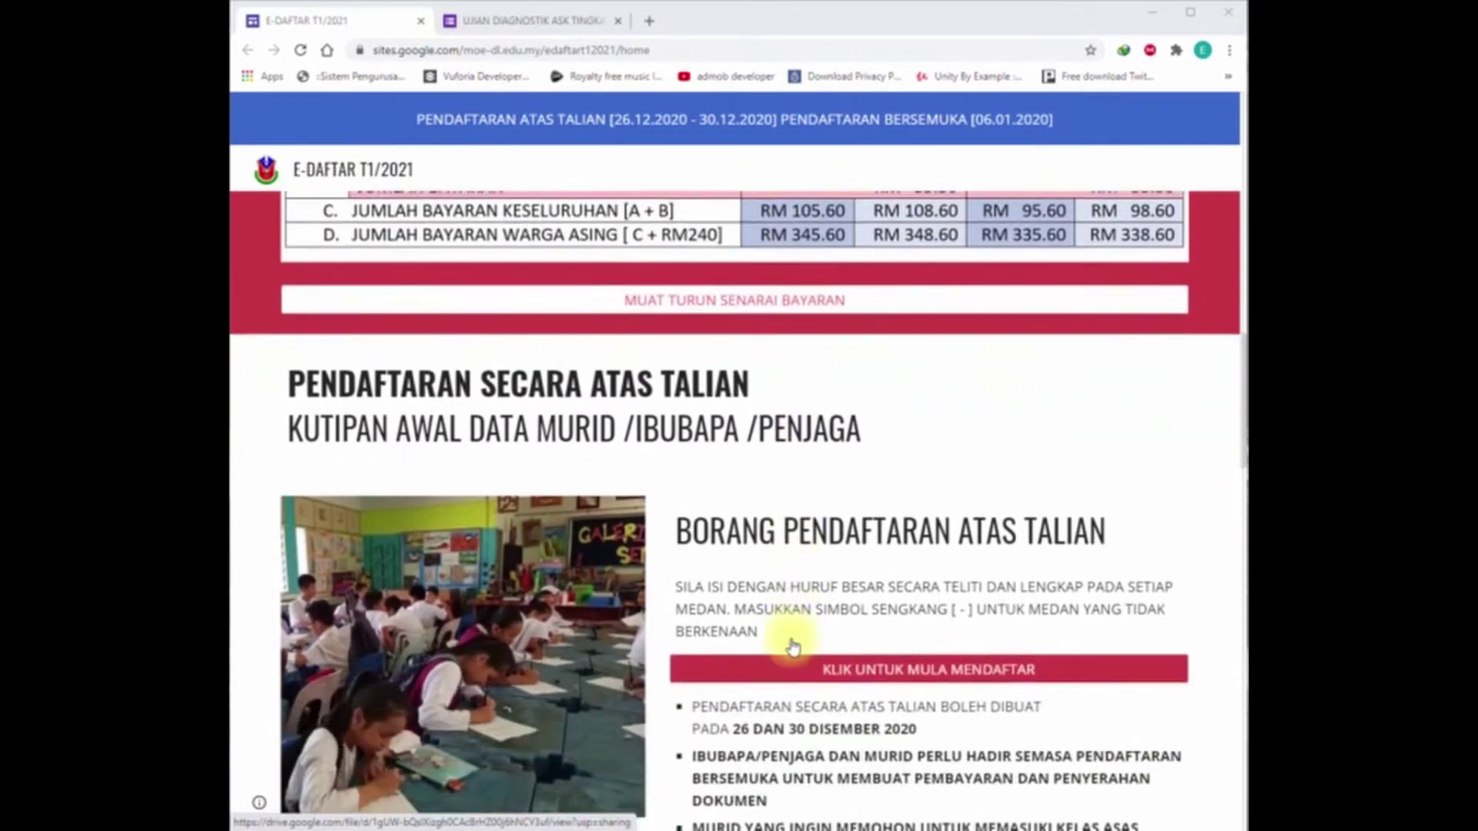
scroll(793, 647, down, 1)
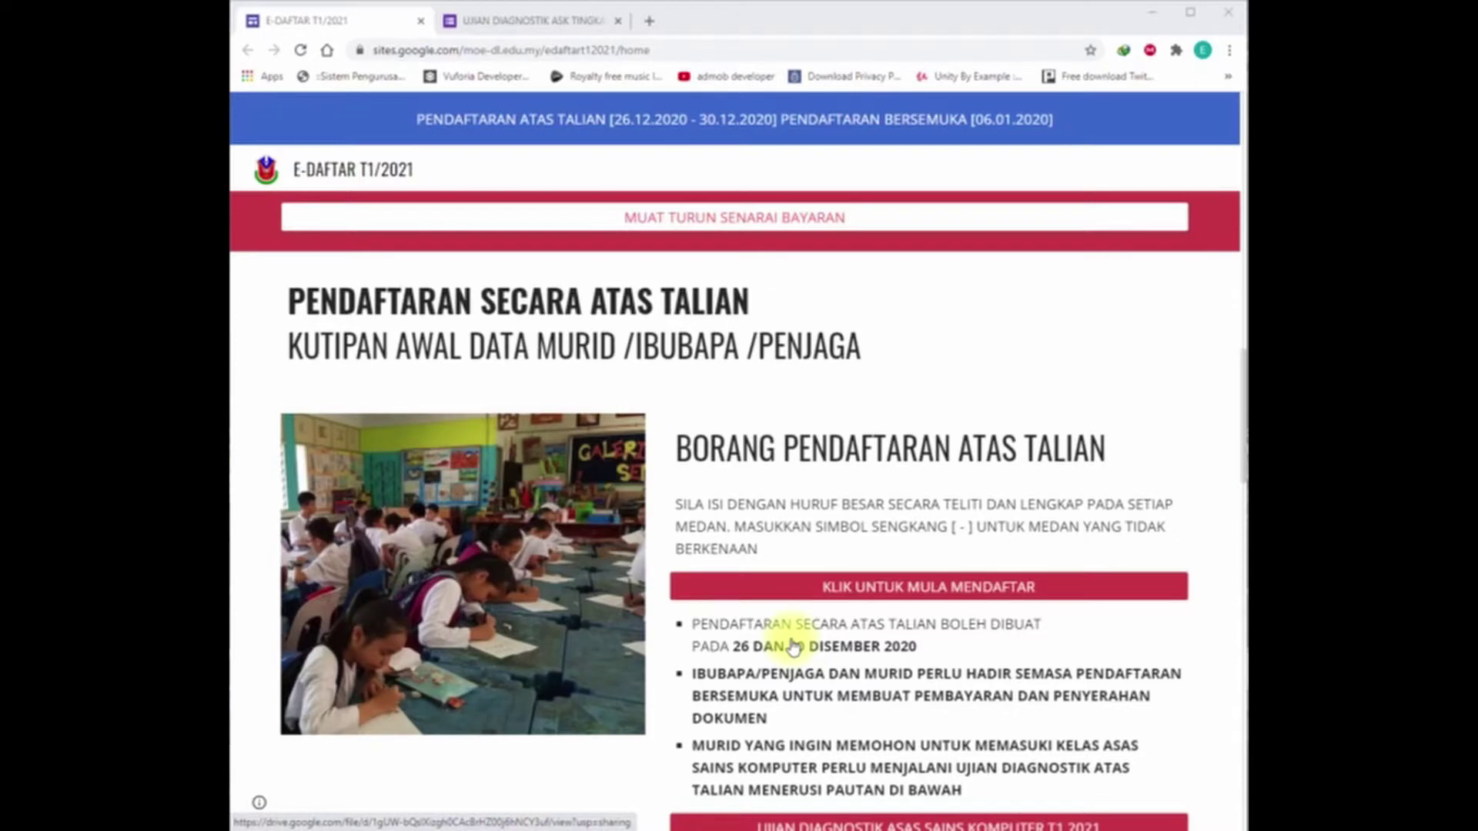
scroll(793, 639, down, 1)
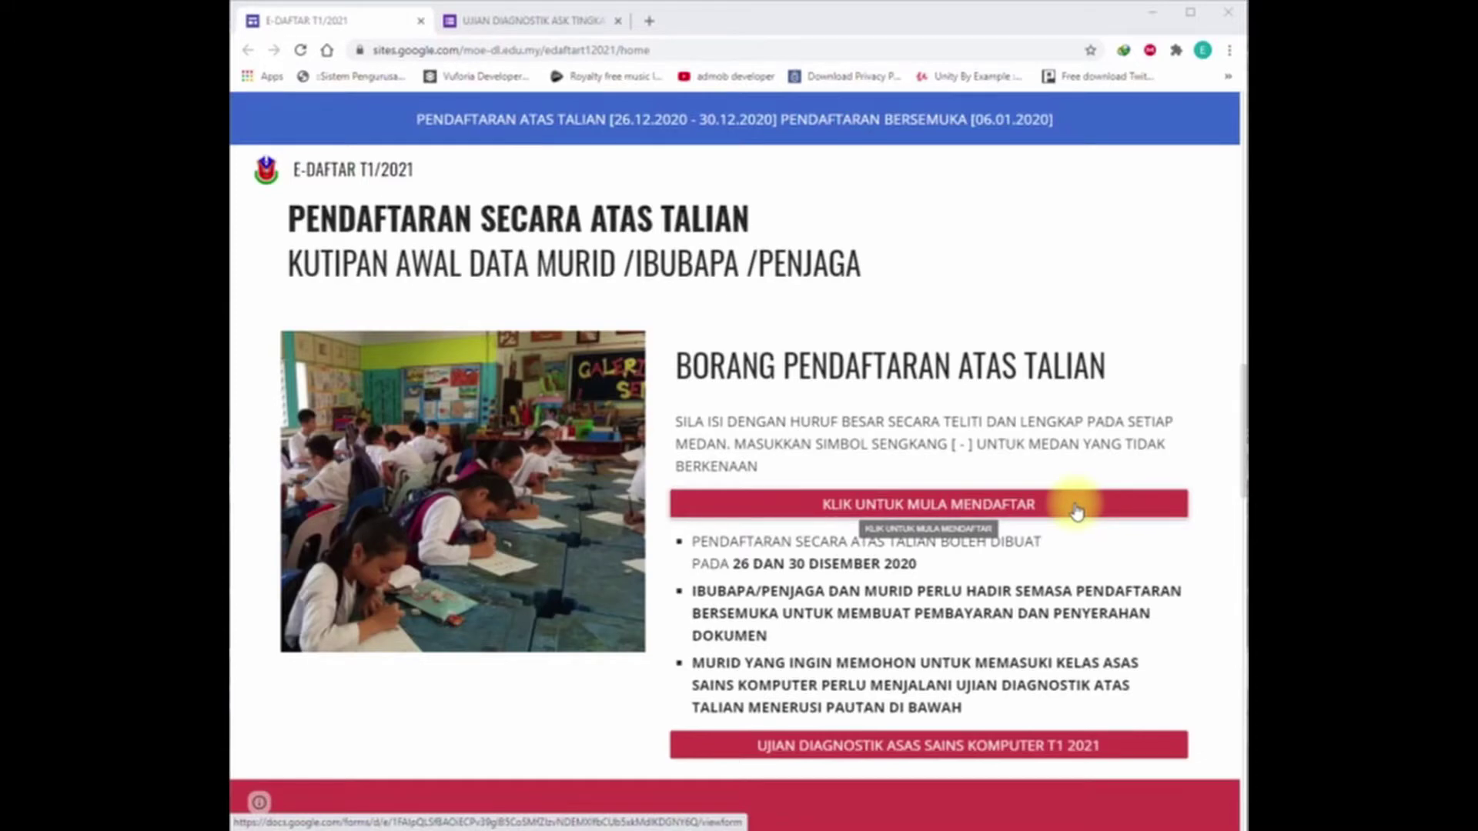
Step: Open the registration form via KLIK UNTUK MULA MENDAFTAR and go to the school-transfer page
click(1076, 508)
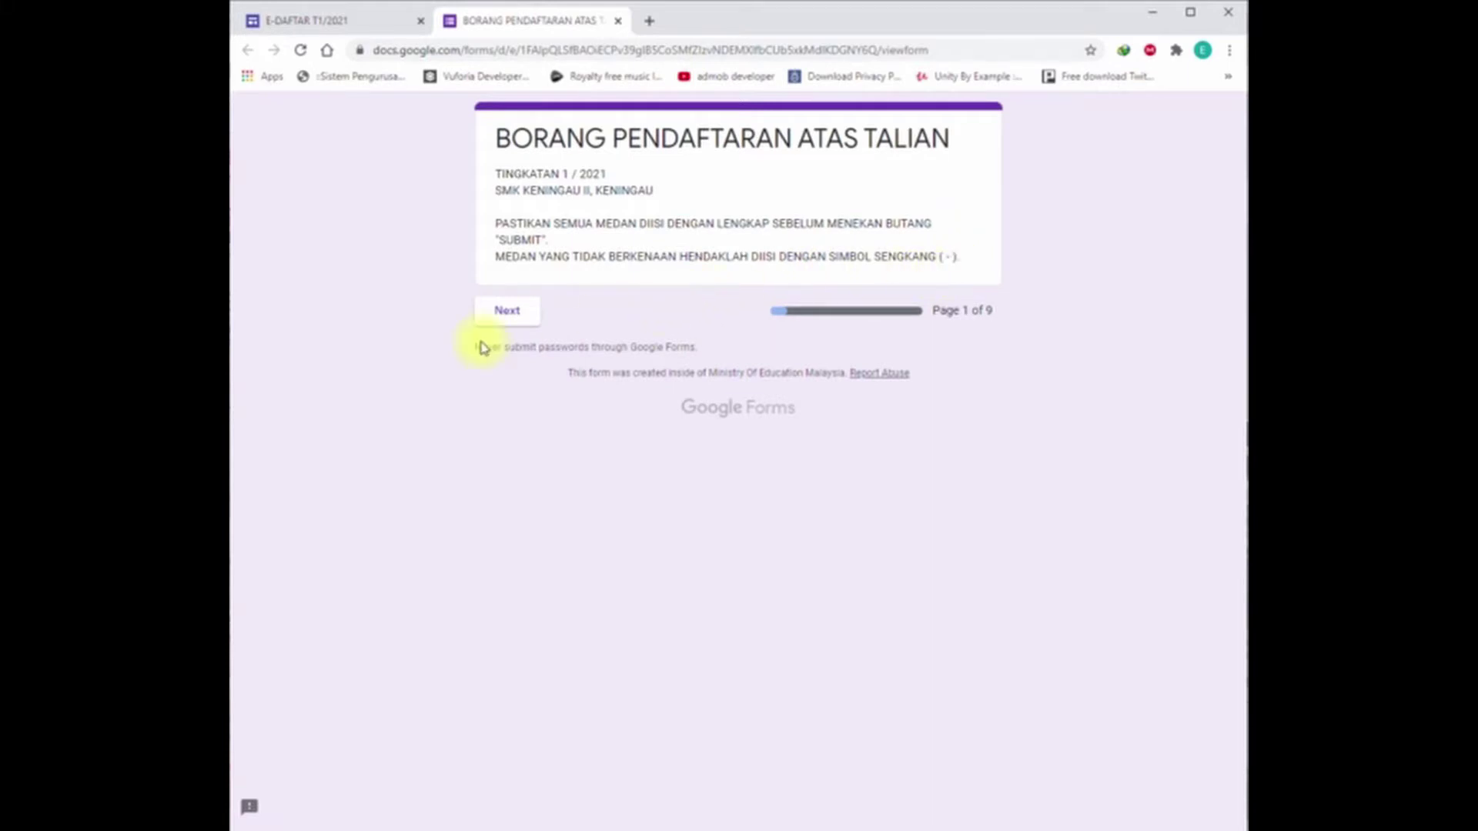
click(510, 323)
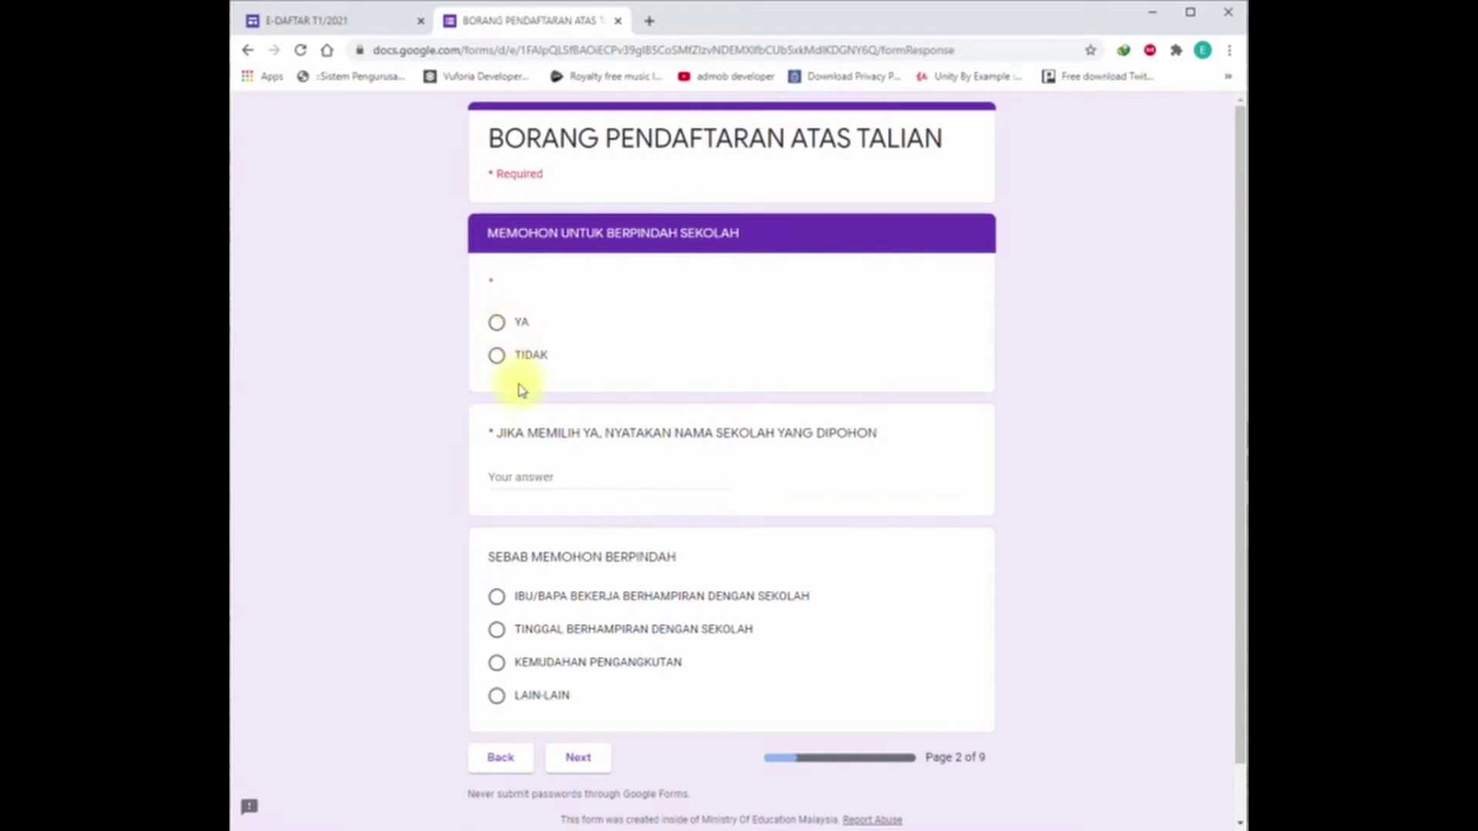
Step: Answer TIDAK to transferring schools and continue to the Arabic stream class page
click(500, 365)
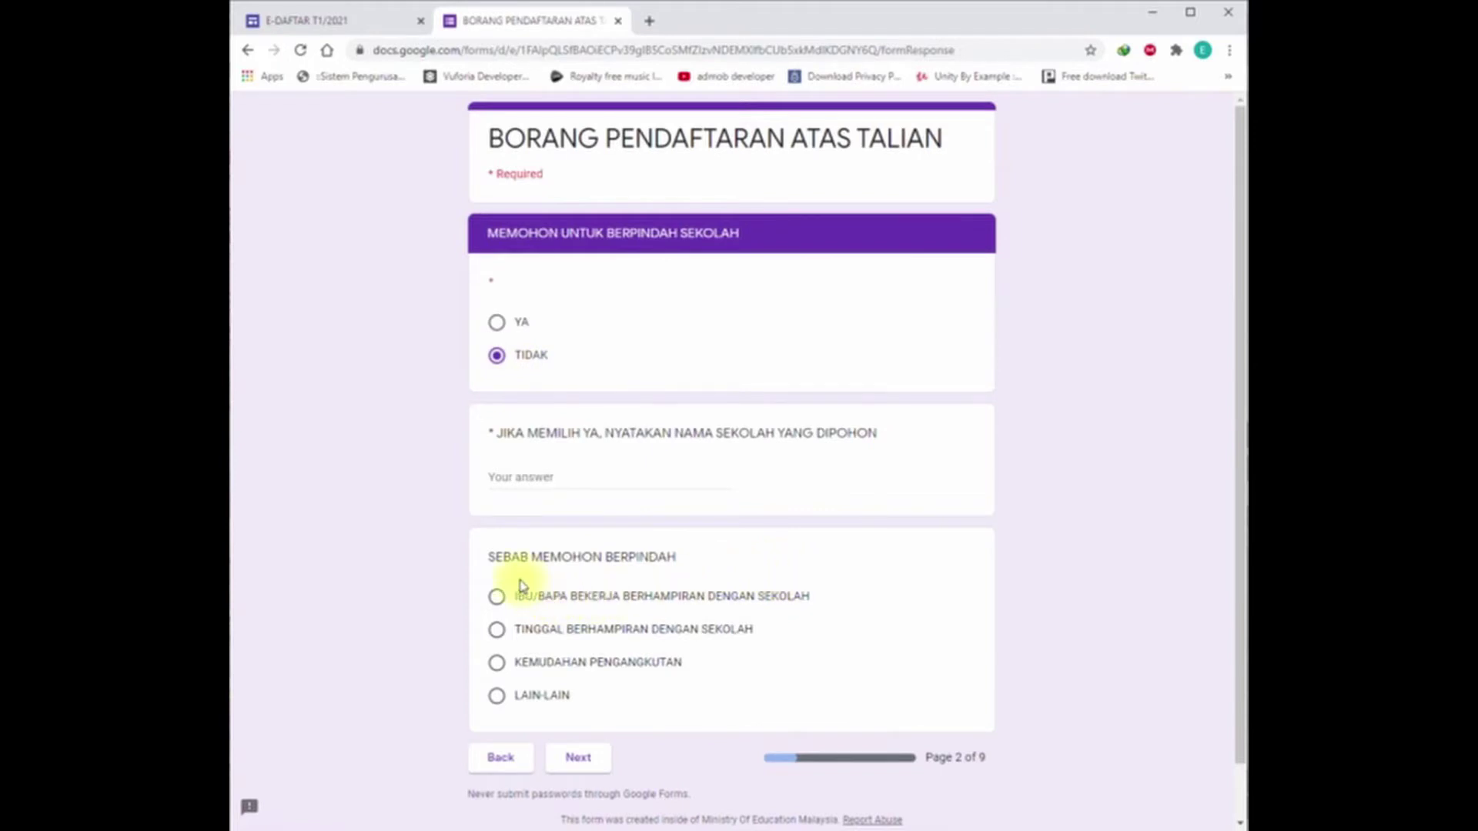
click(510, 475)
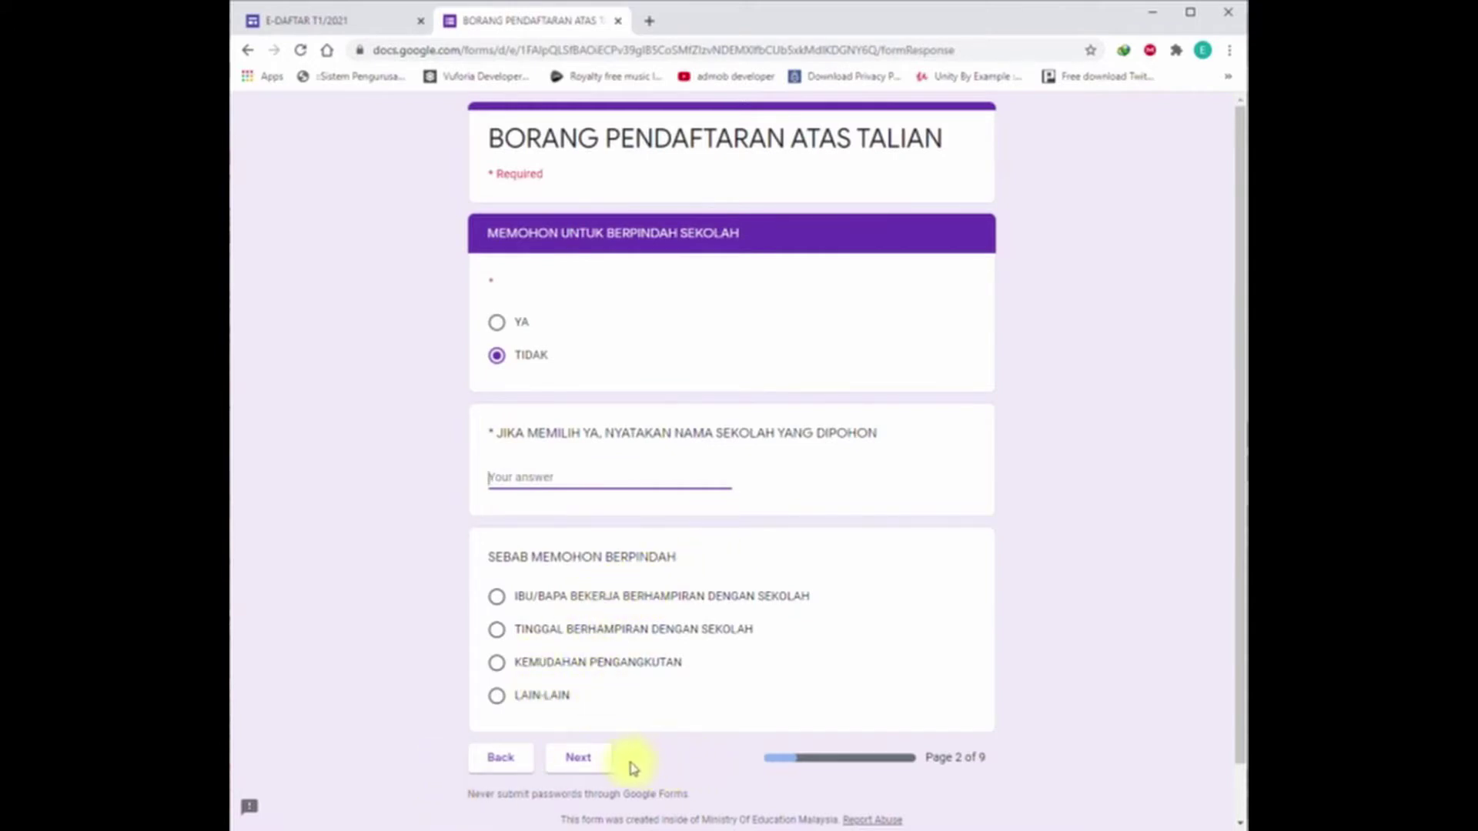
click(582, 761)
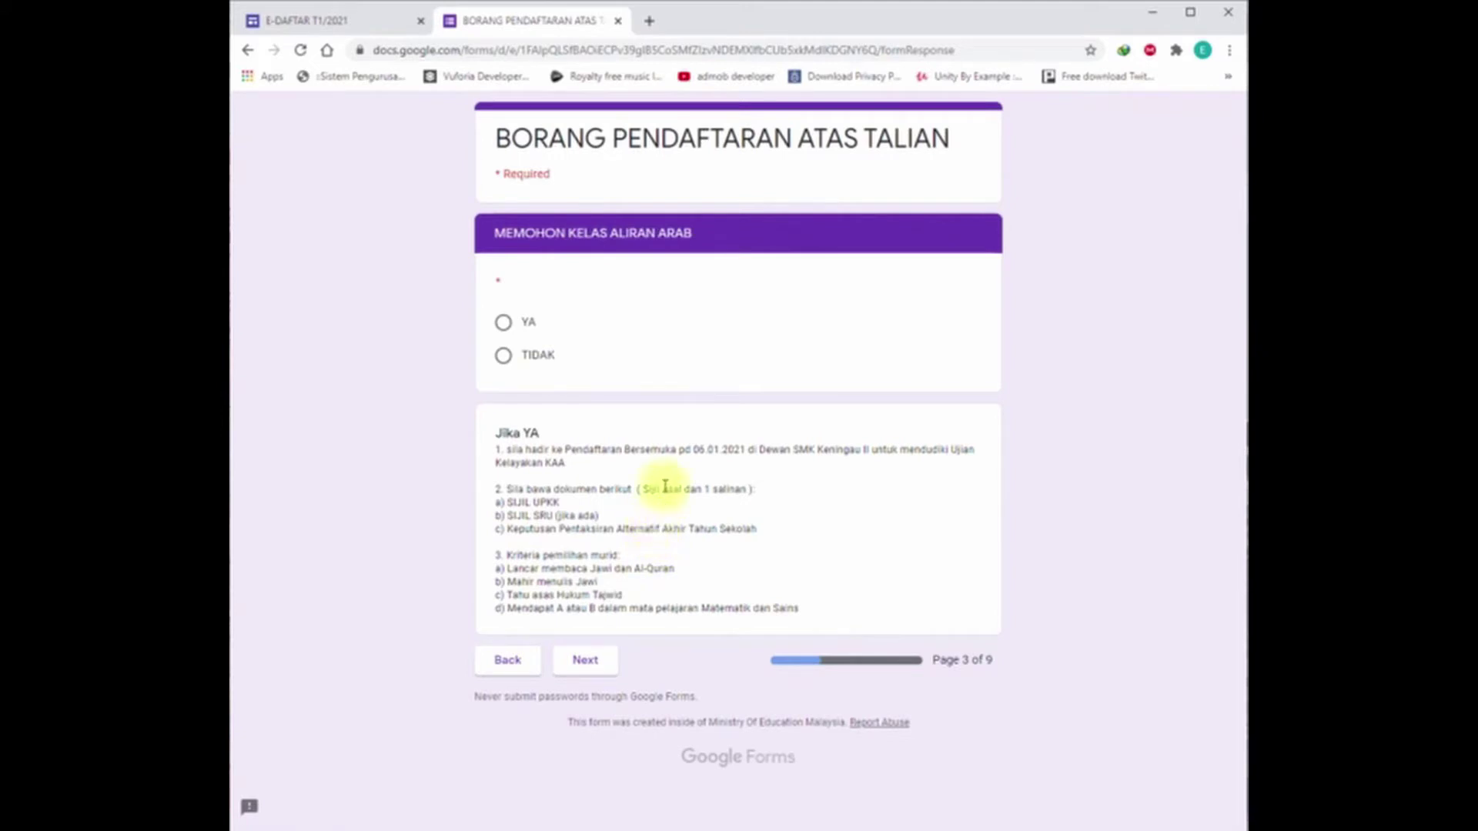
Step: Answer TIDAK for both the Arabic and music stream classes, reaching Bahagian A
click(522, 357)
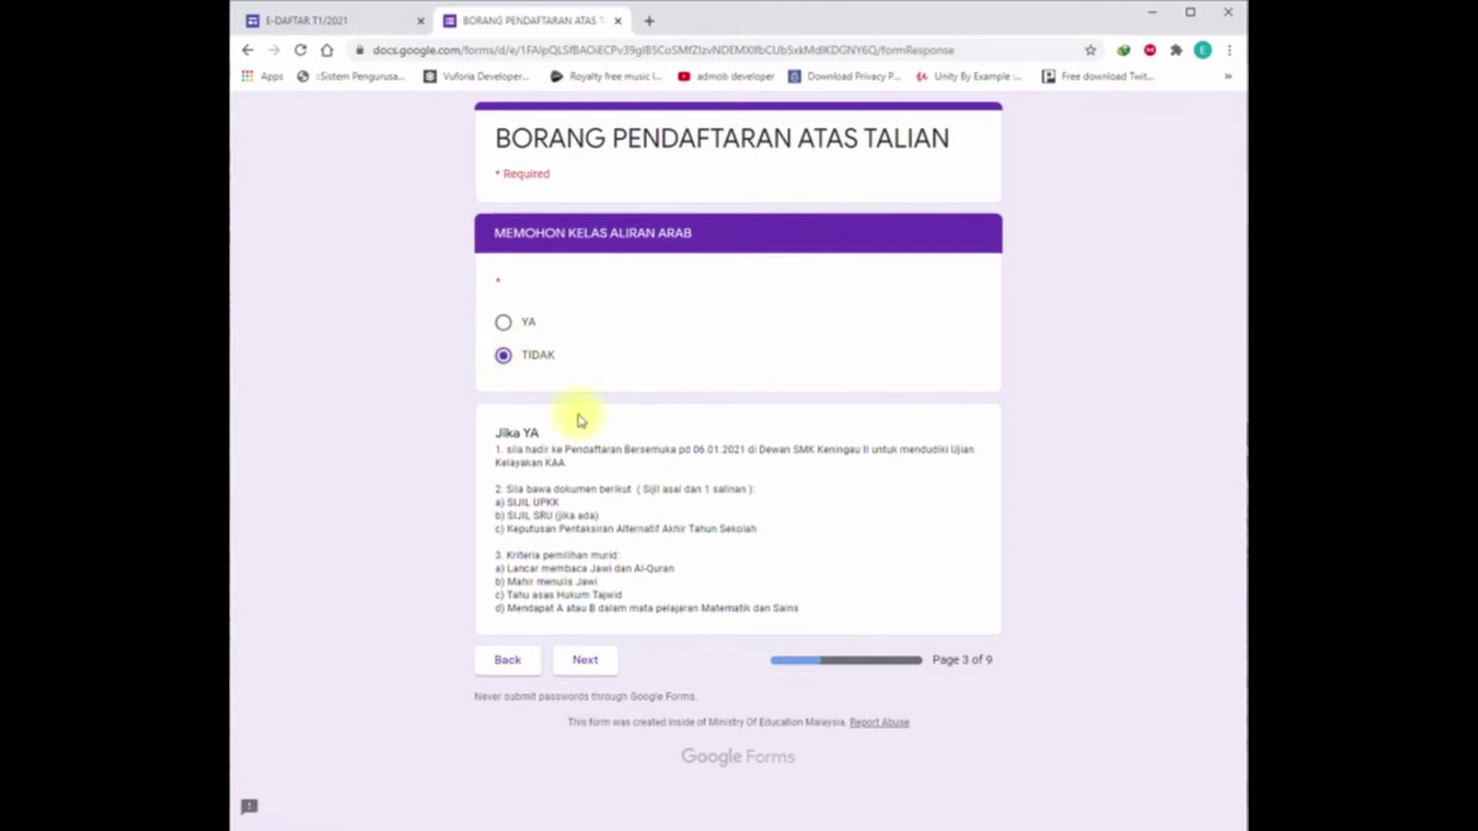
click(591, 673)
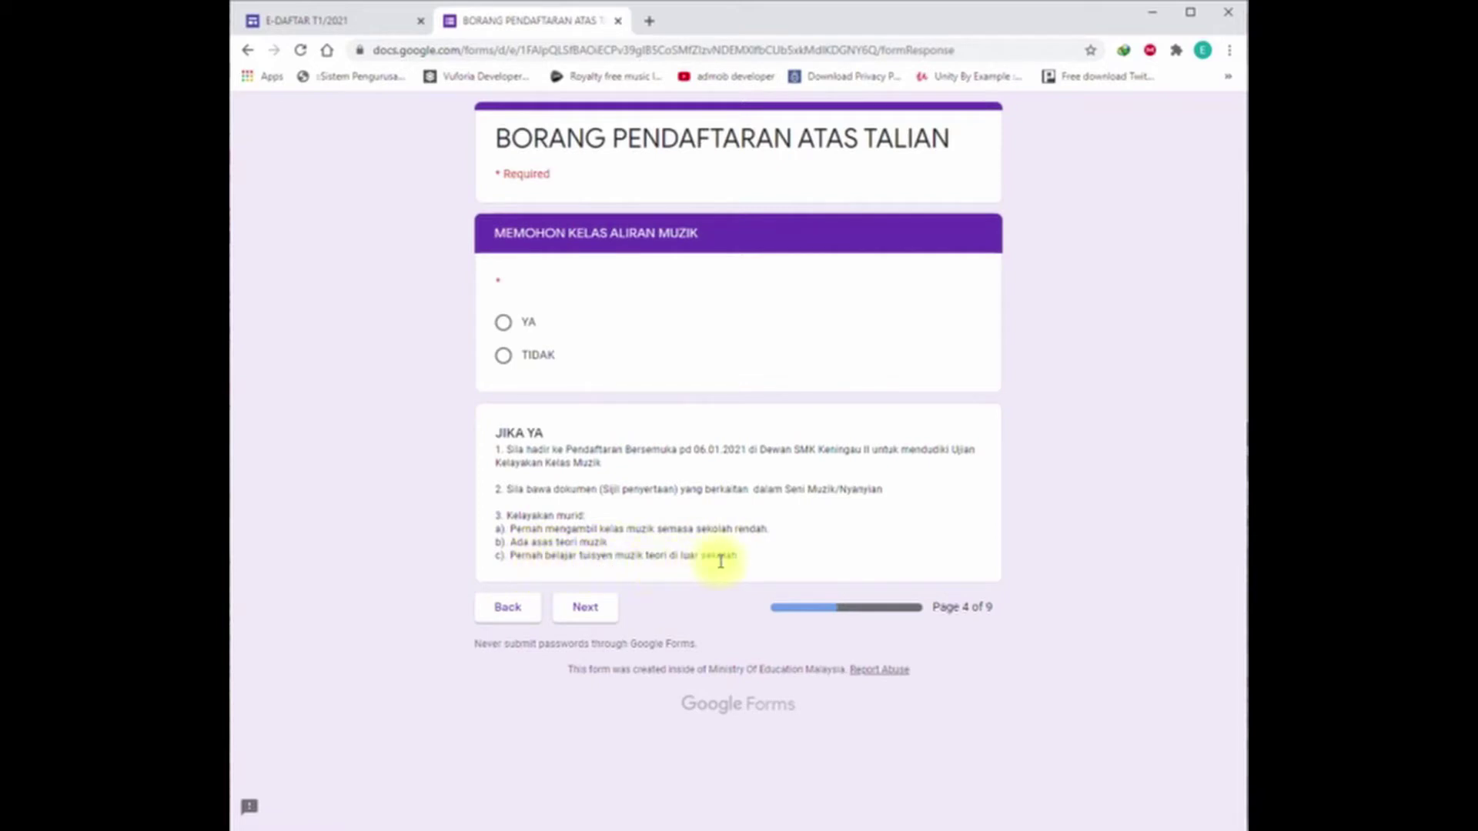
click(584, 608)
click(502, 358)
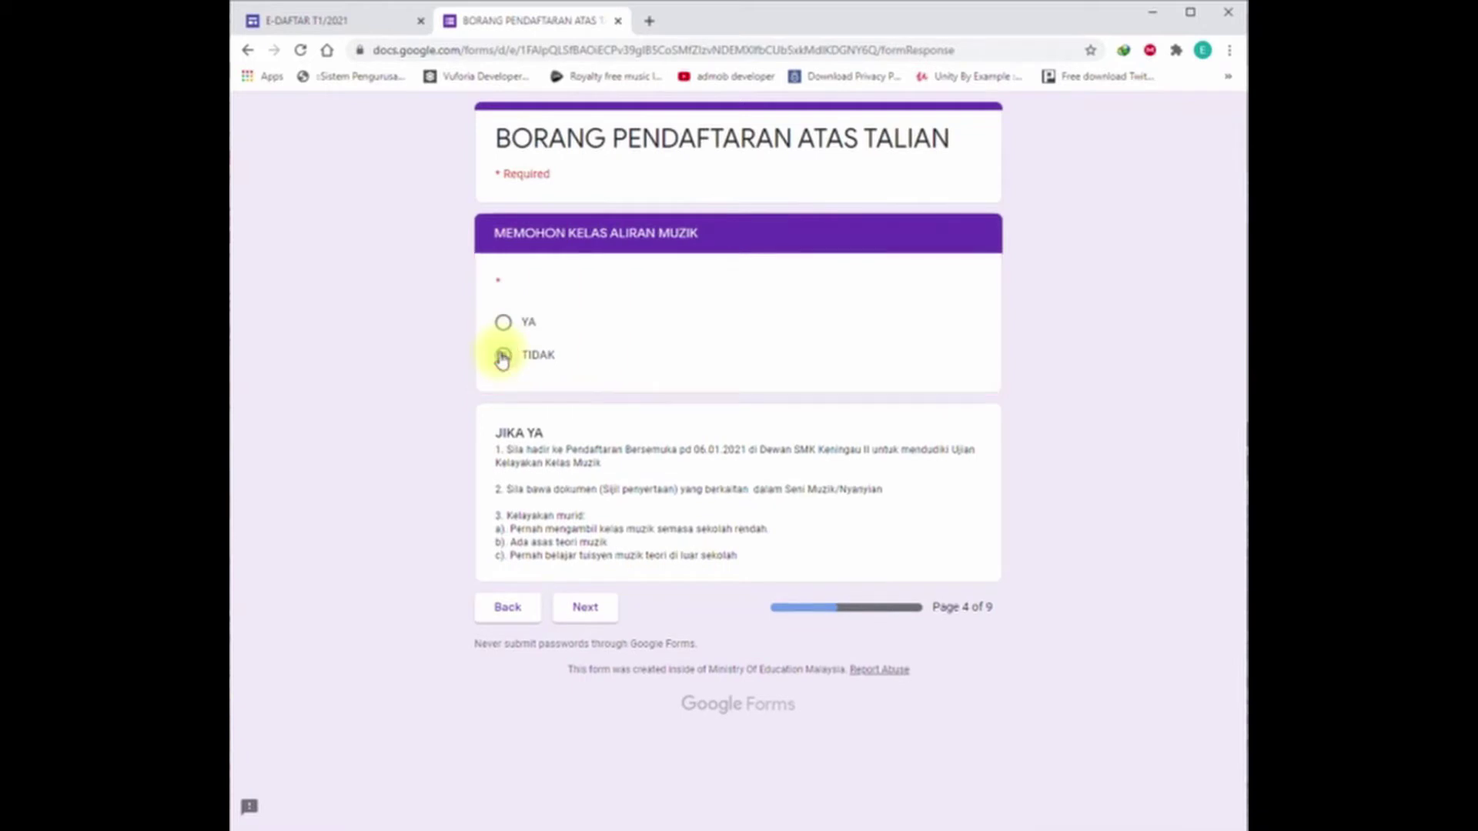
click(584, 610)
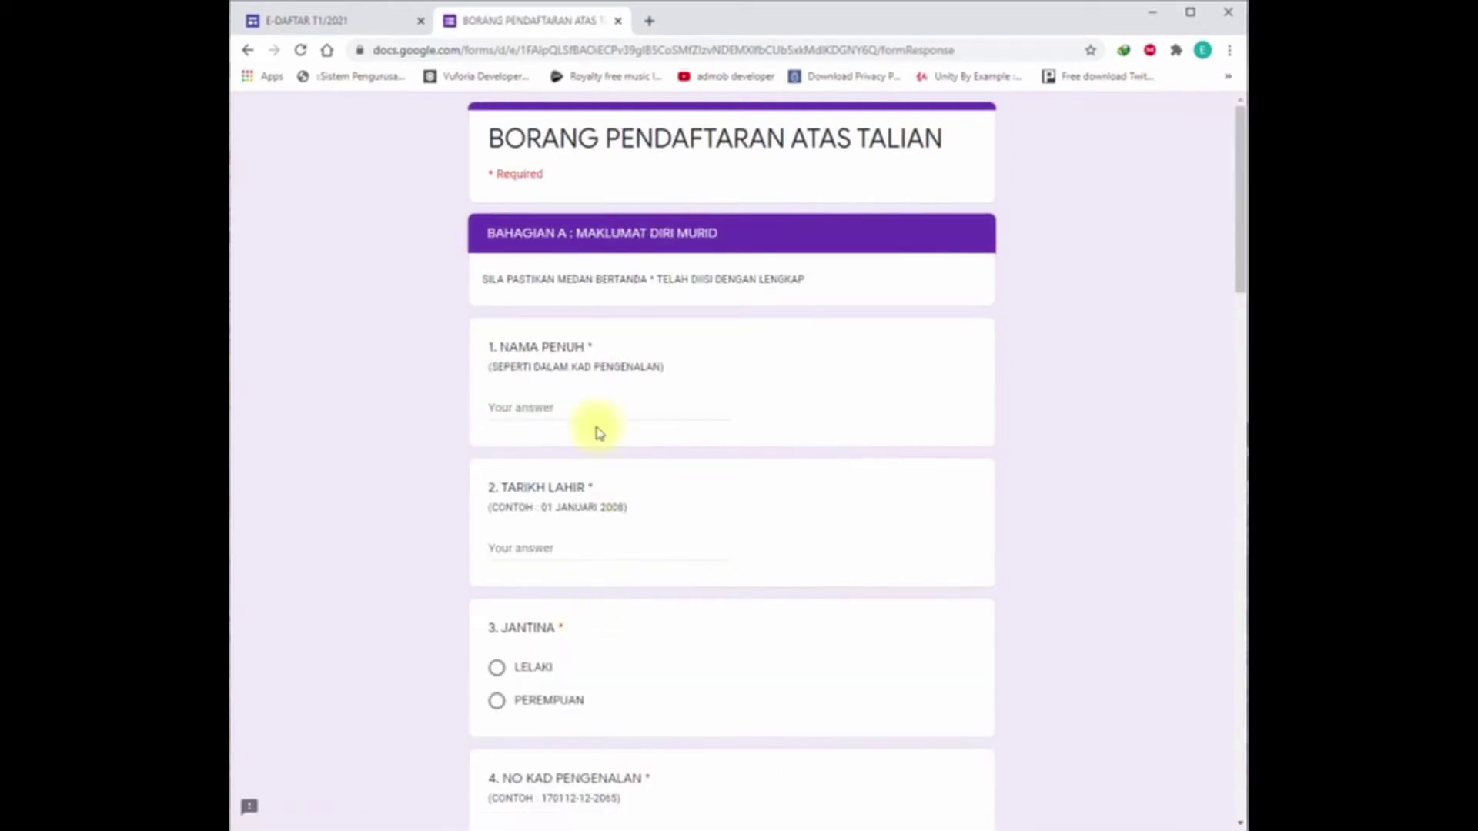
click(576, 400)
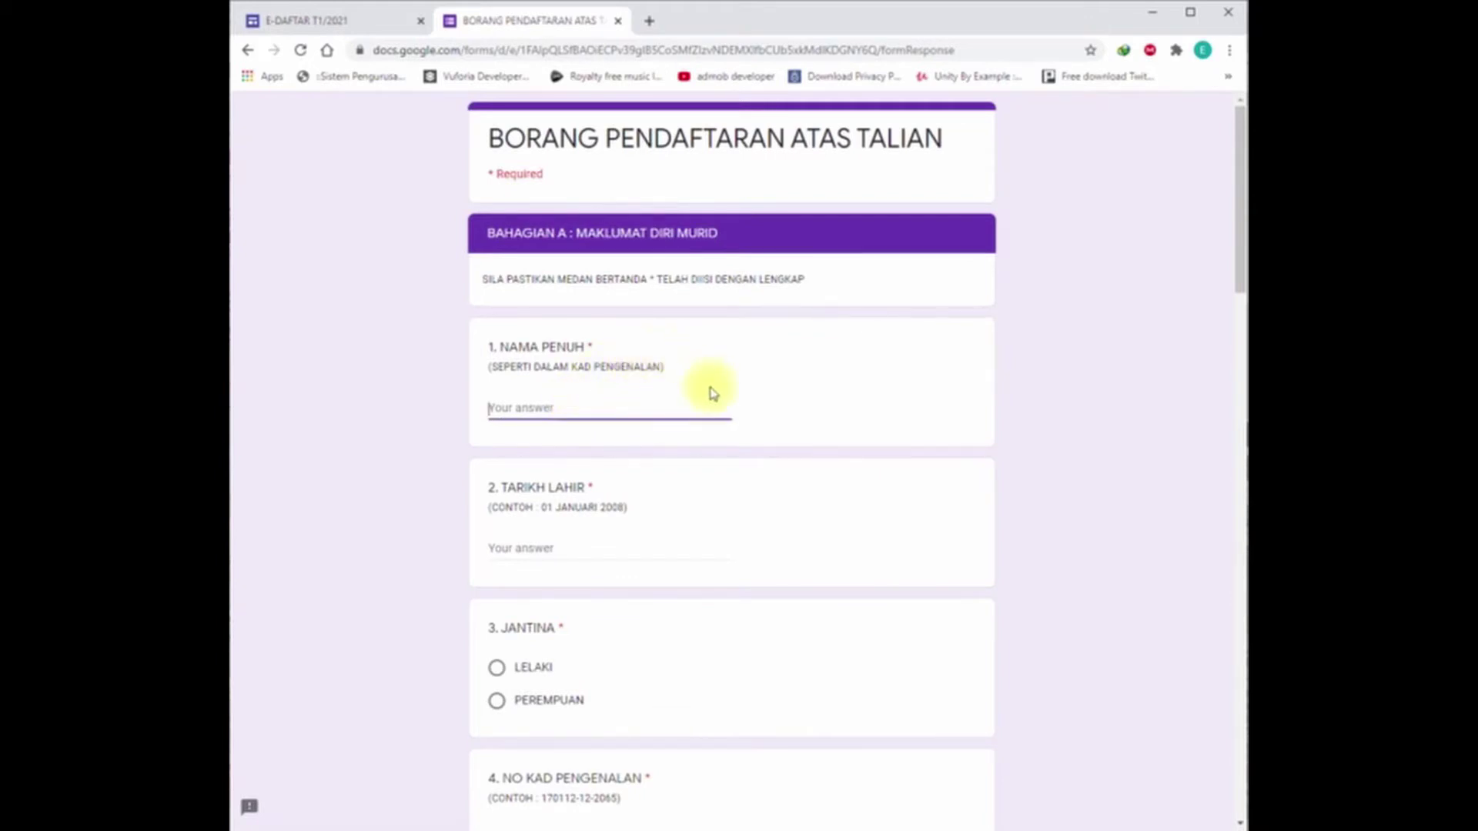
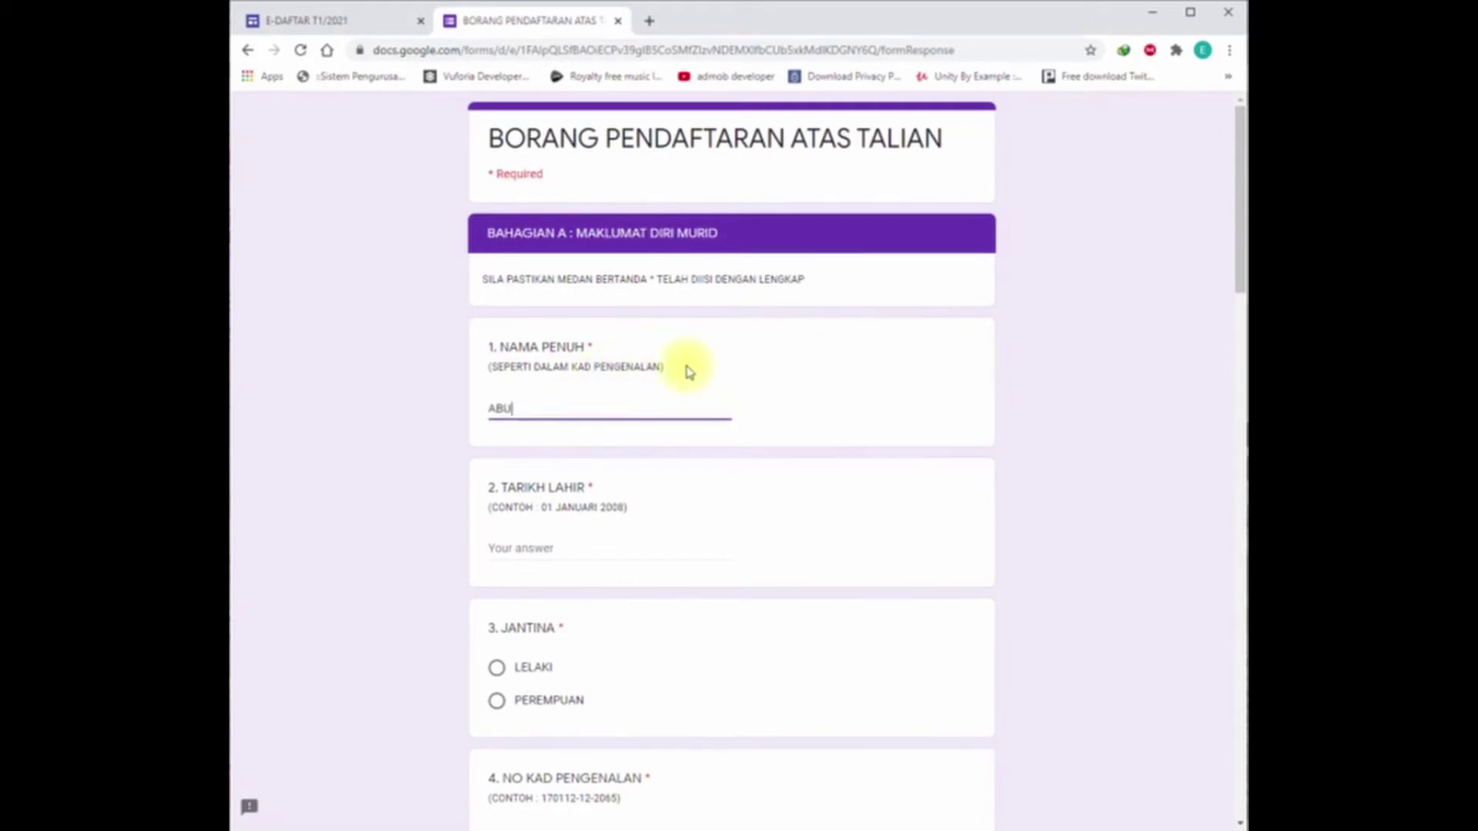
click(519, 543)
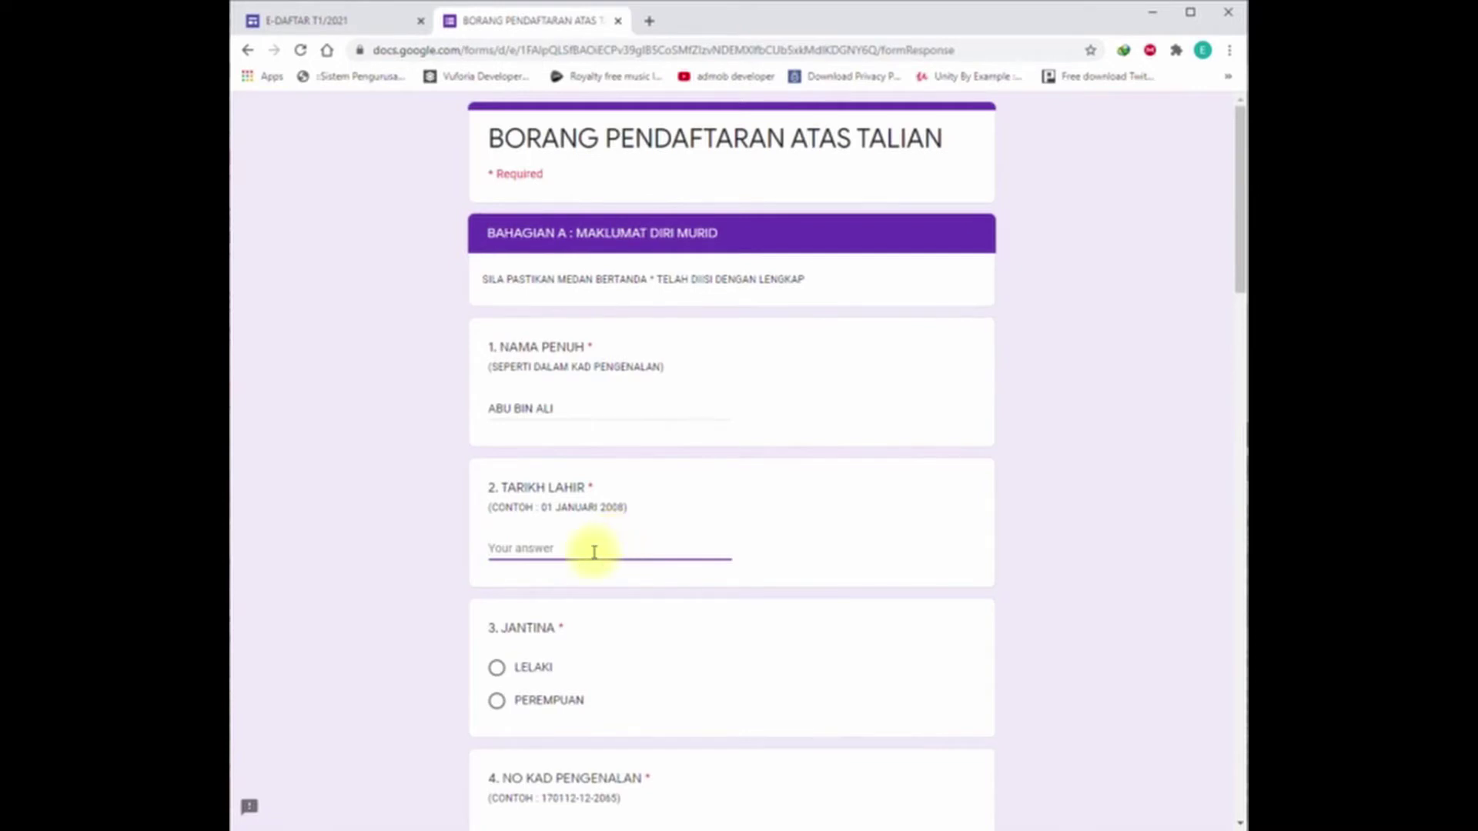
text(9 SEPTE)
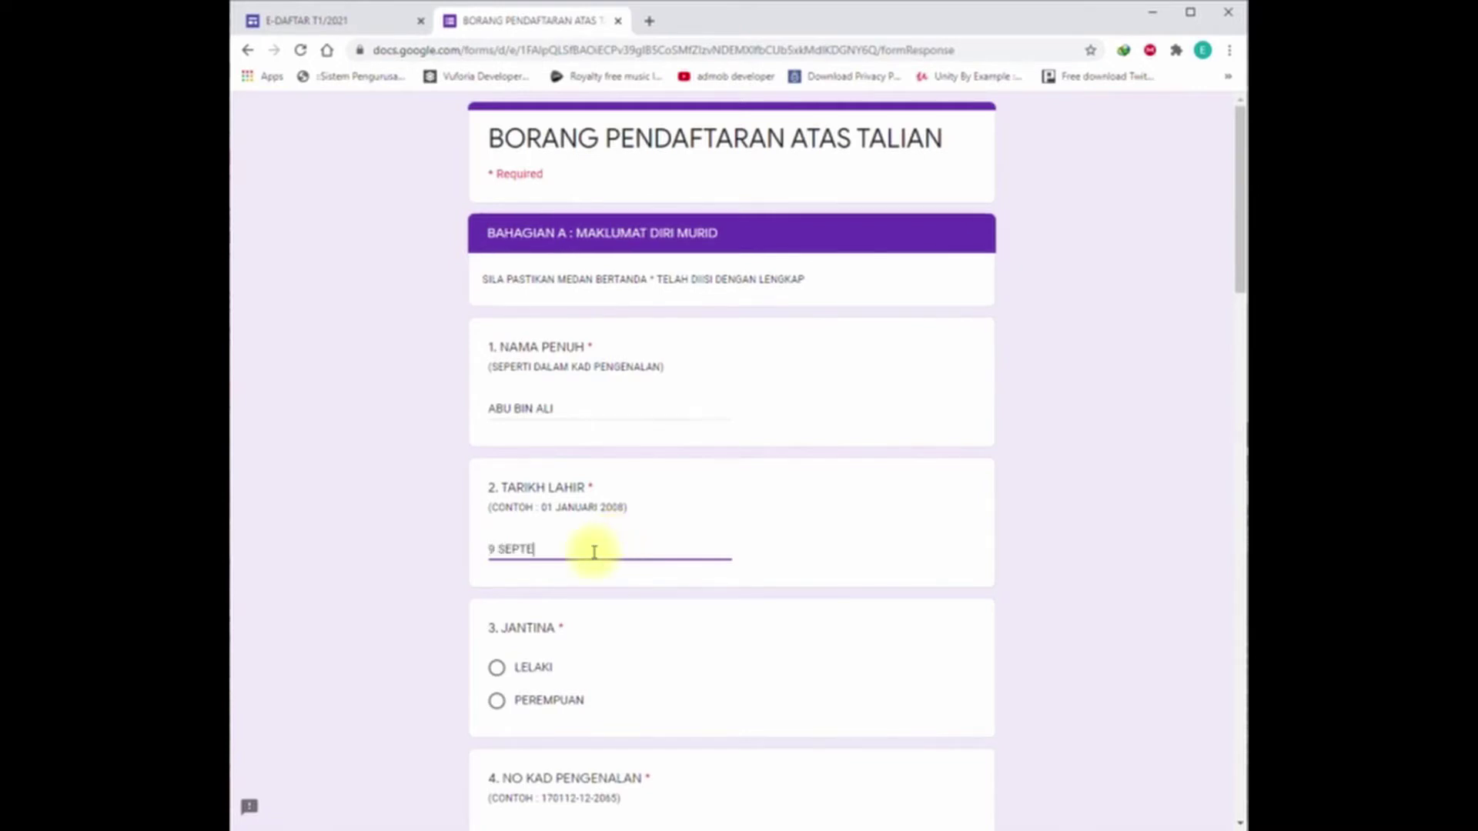
text(MBER 200)
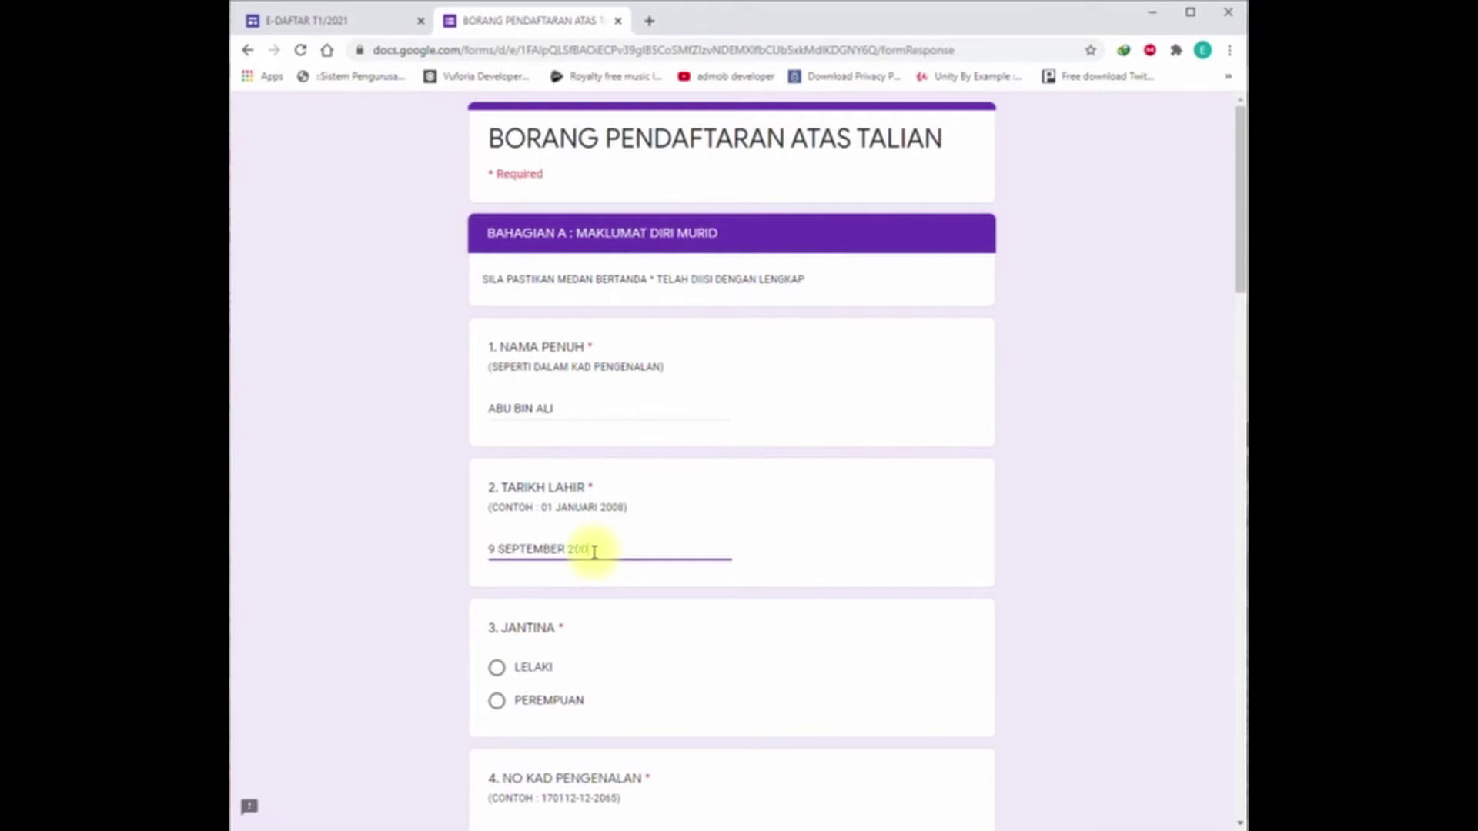
text(8)
scroll(604, 685, down, 2)
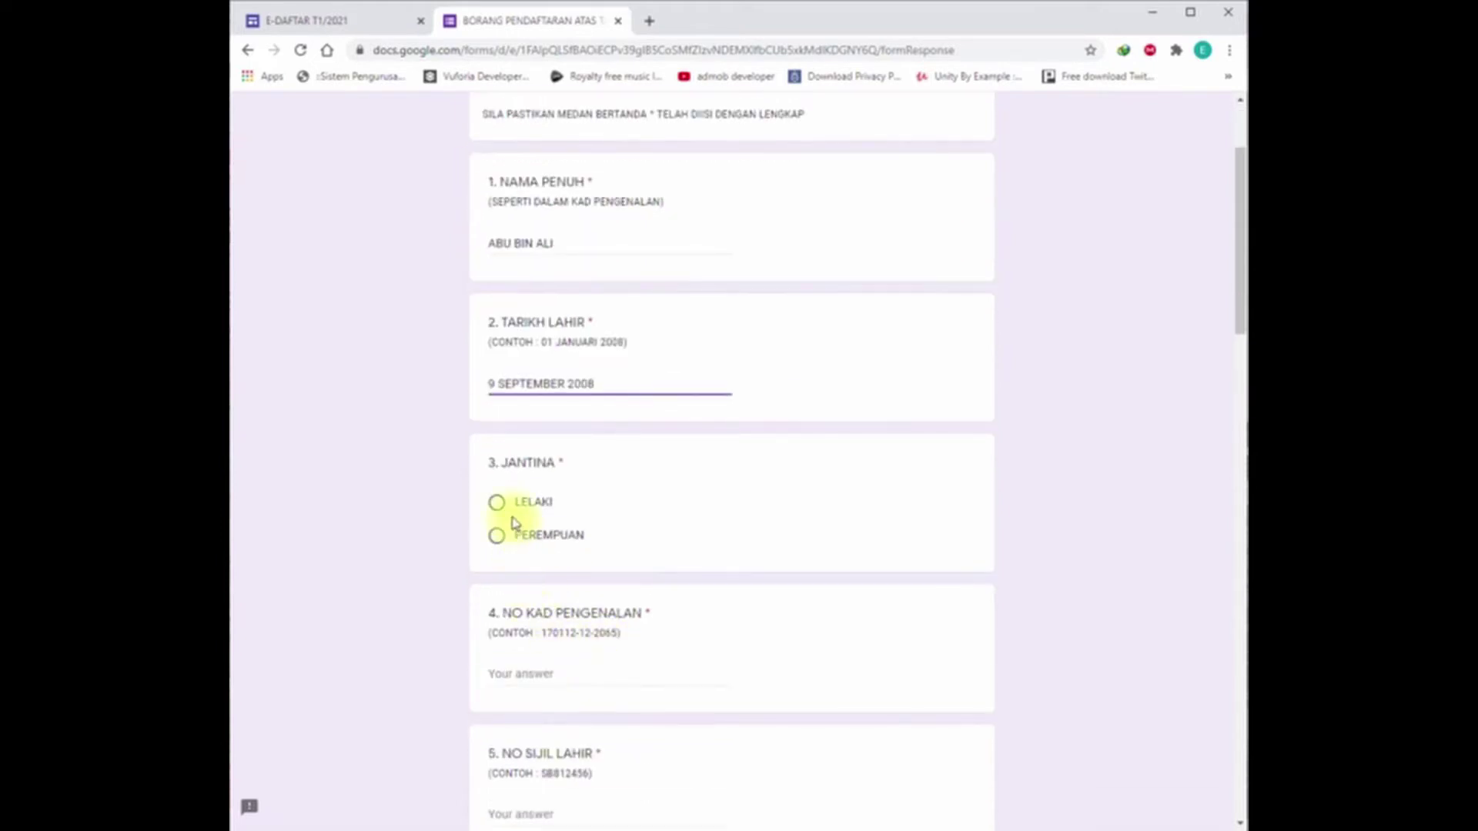
click(496, 502)
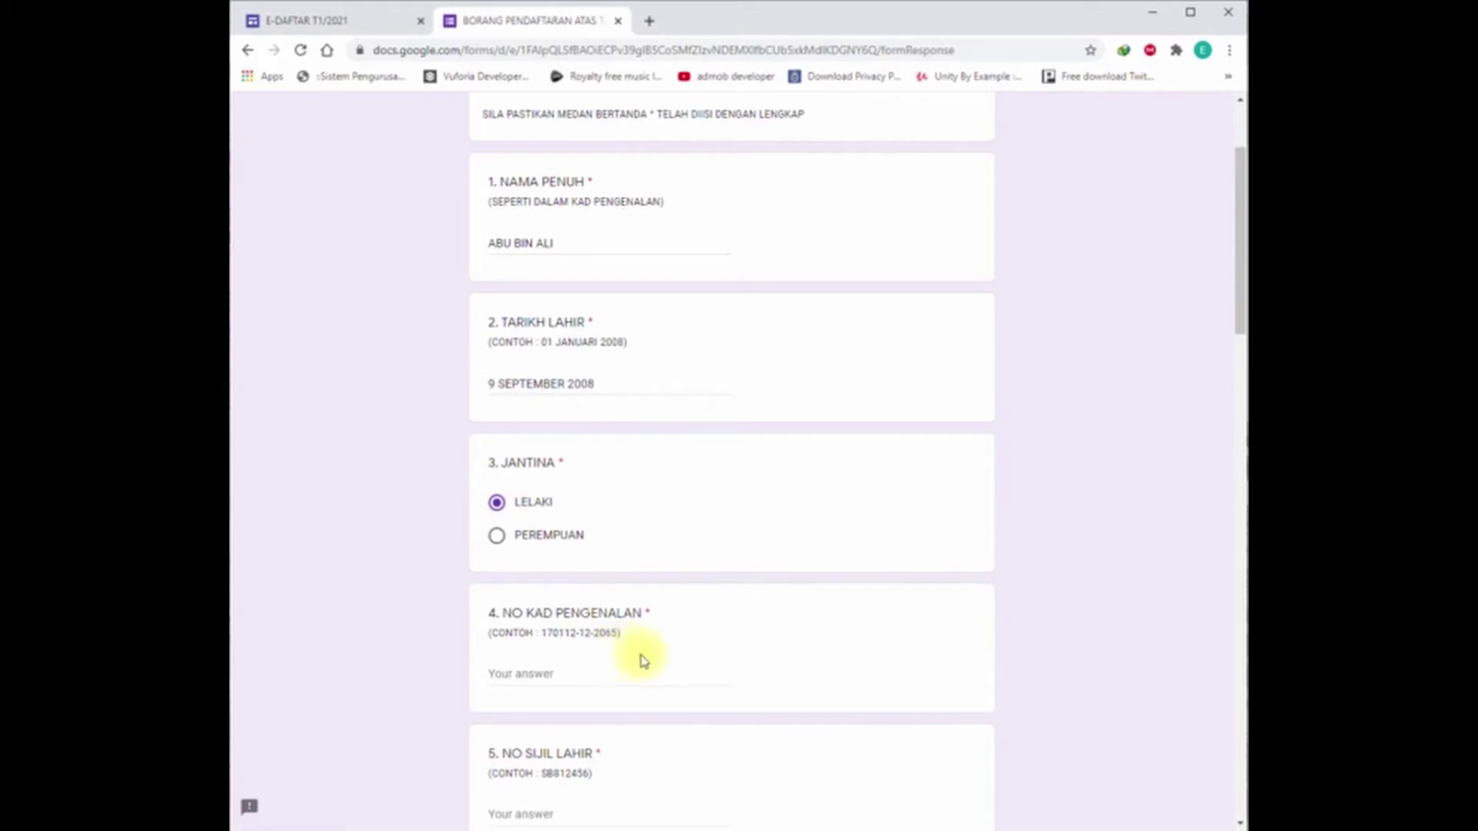
scroll(658, 674, down, 2)
click(554, 506)
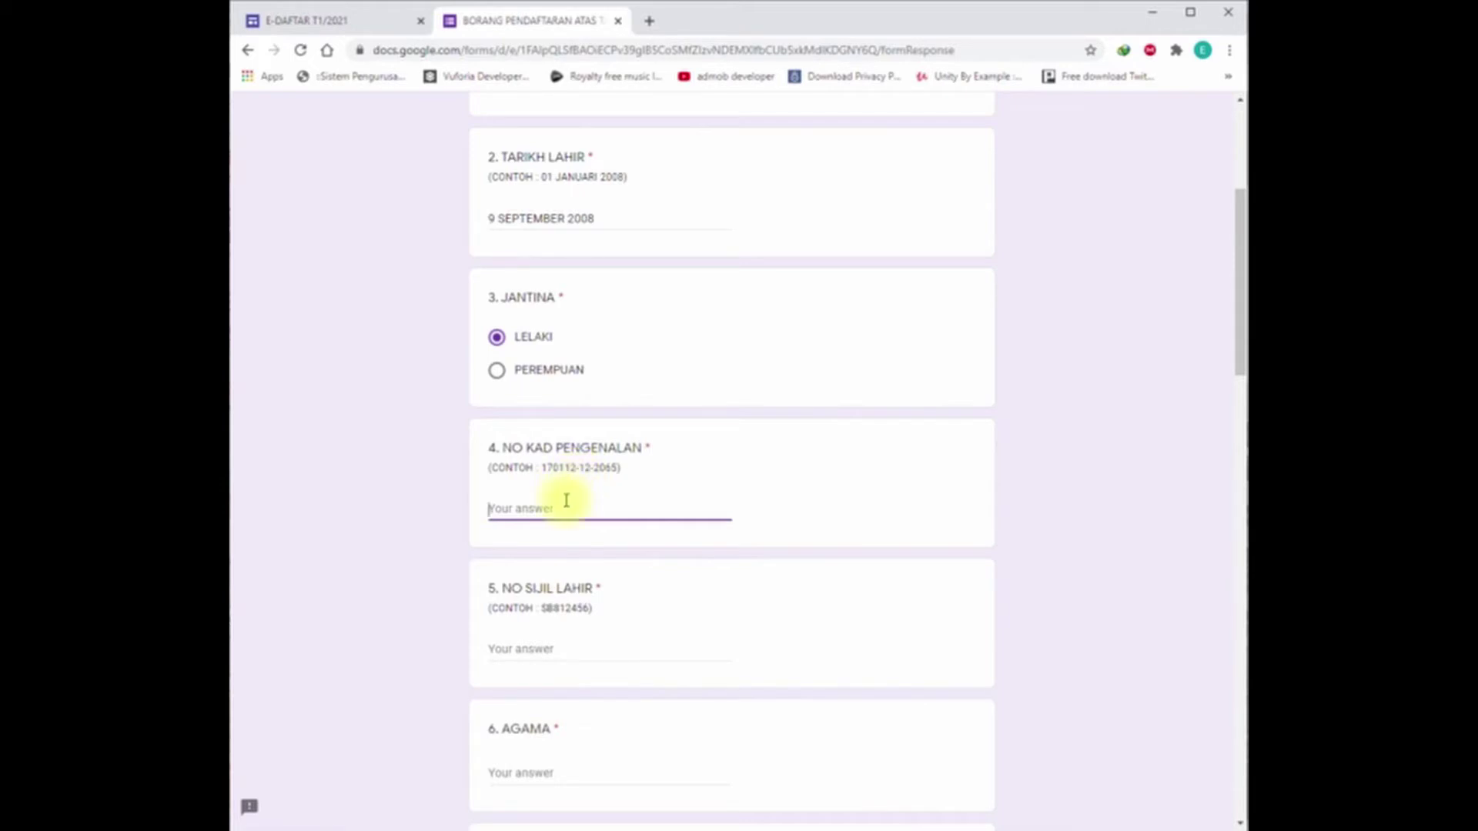
Step: Enter the birth certificate number, religion ISLAM, race DUSUN and birth order 9
scroll(549, 706, down, 2)
click(561, 482)
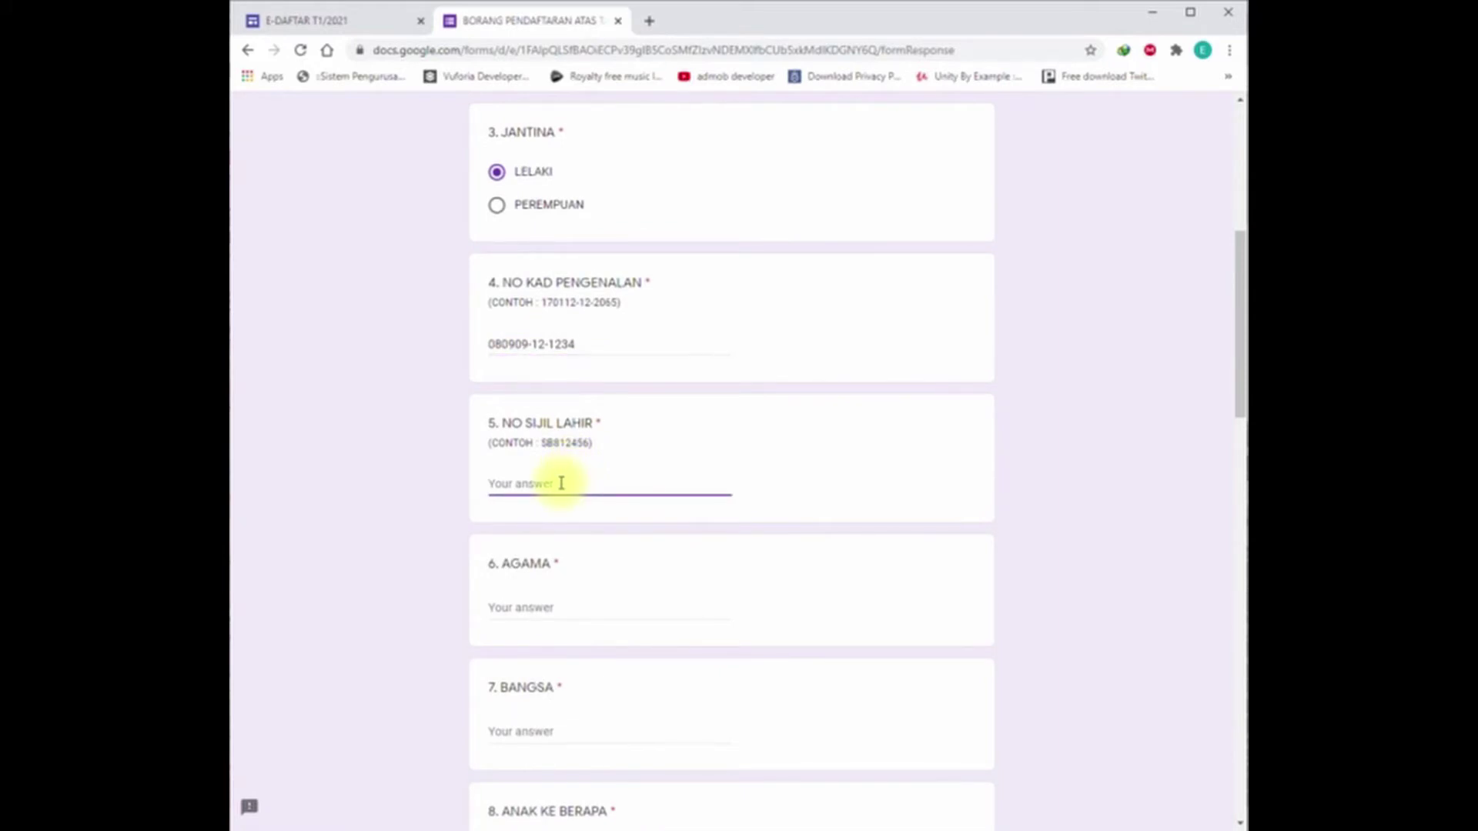
click(530, 608)
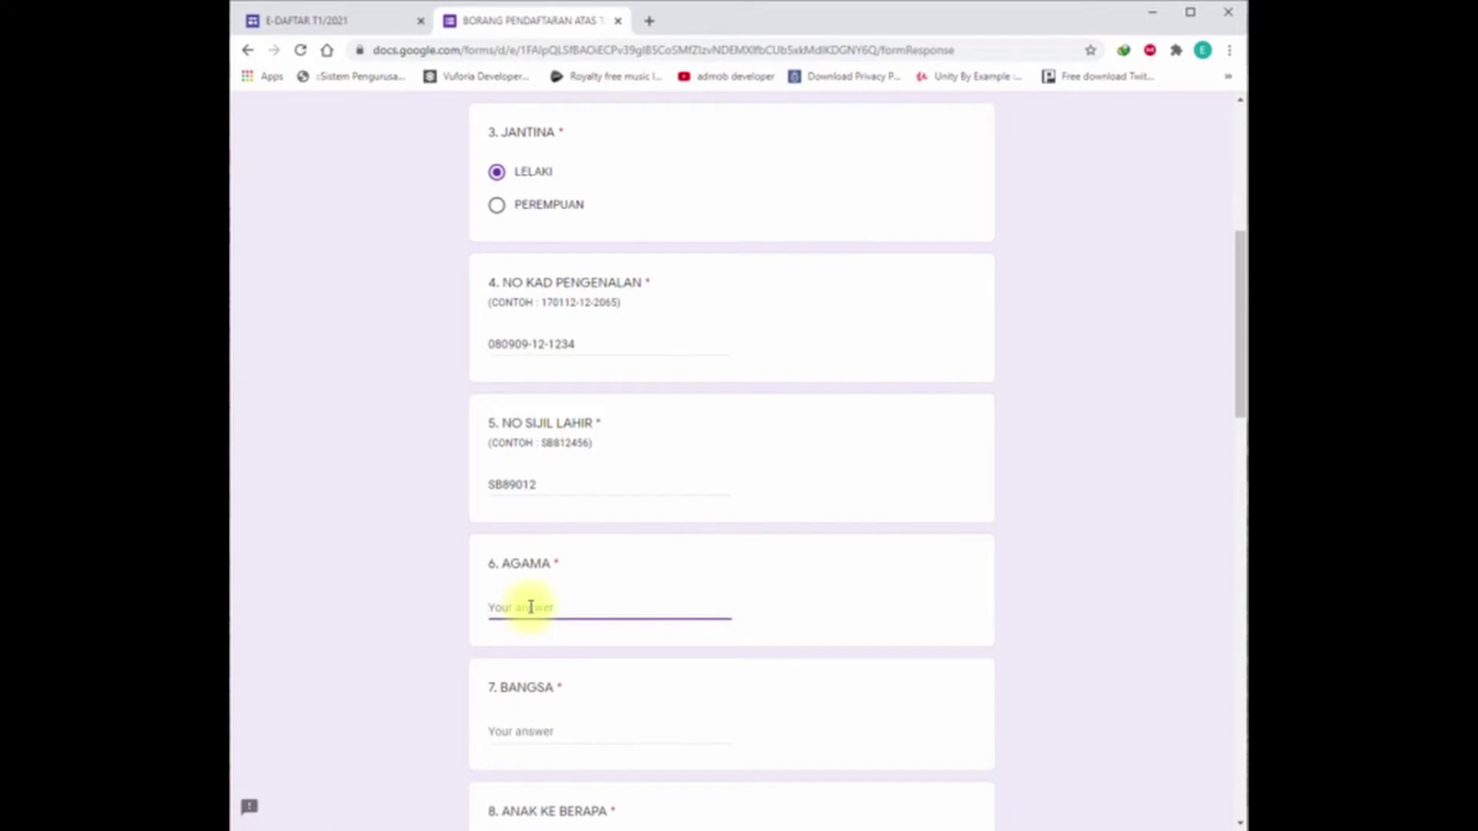
text(ISLAM)
click(551, 730)
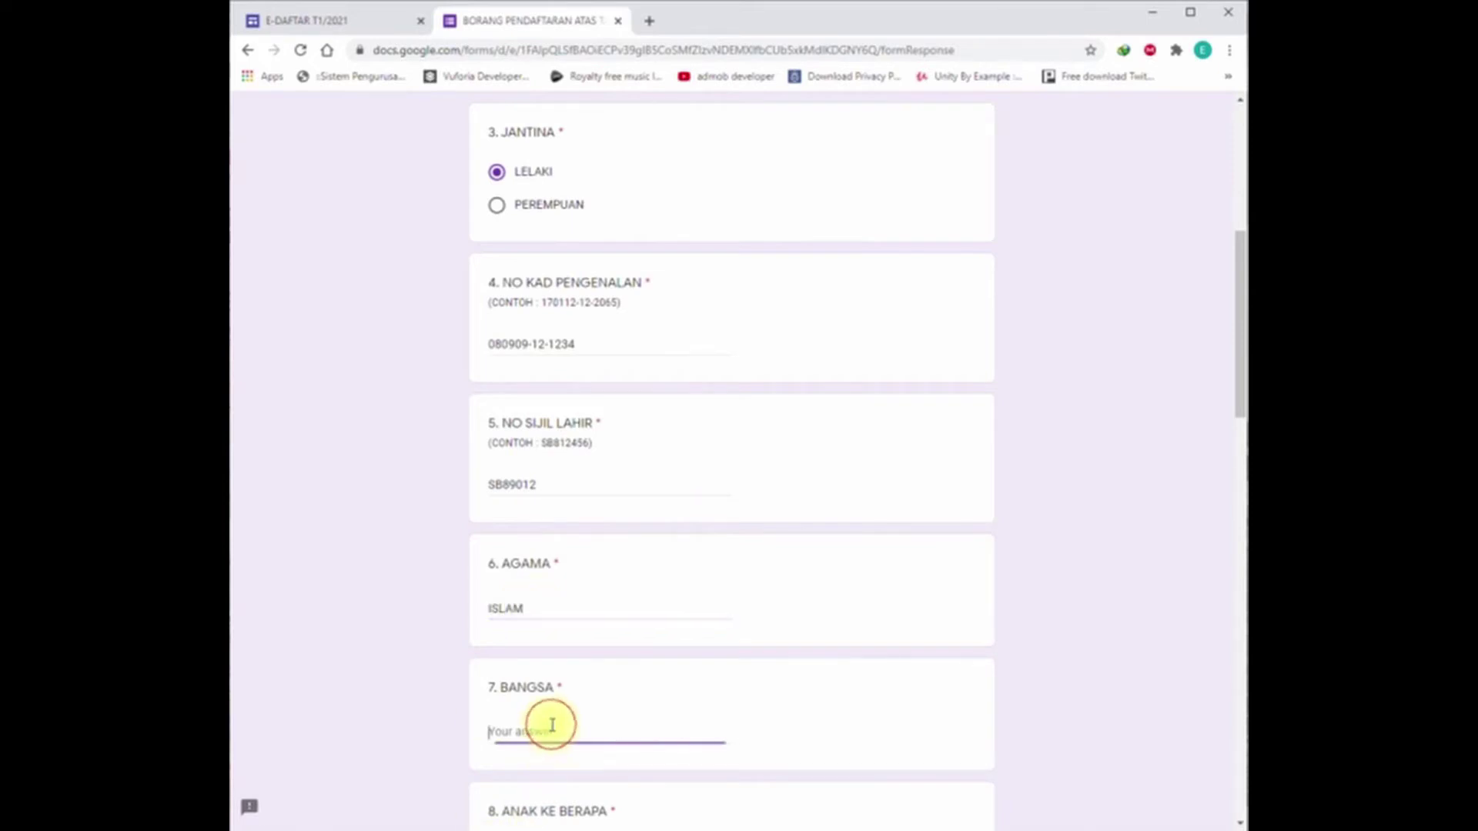
scroll(552, 728, down, 3)
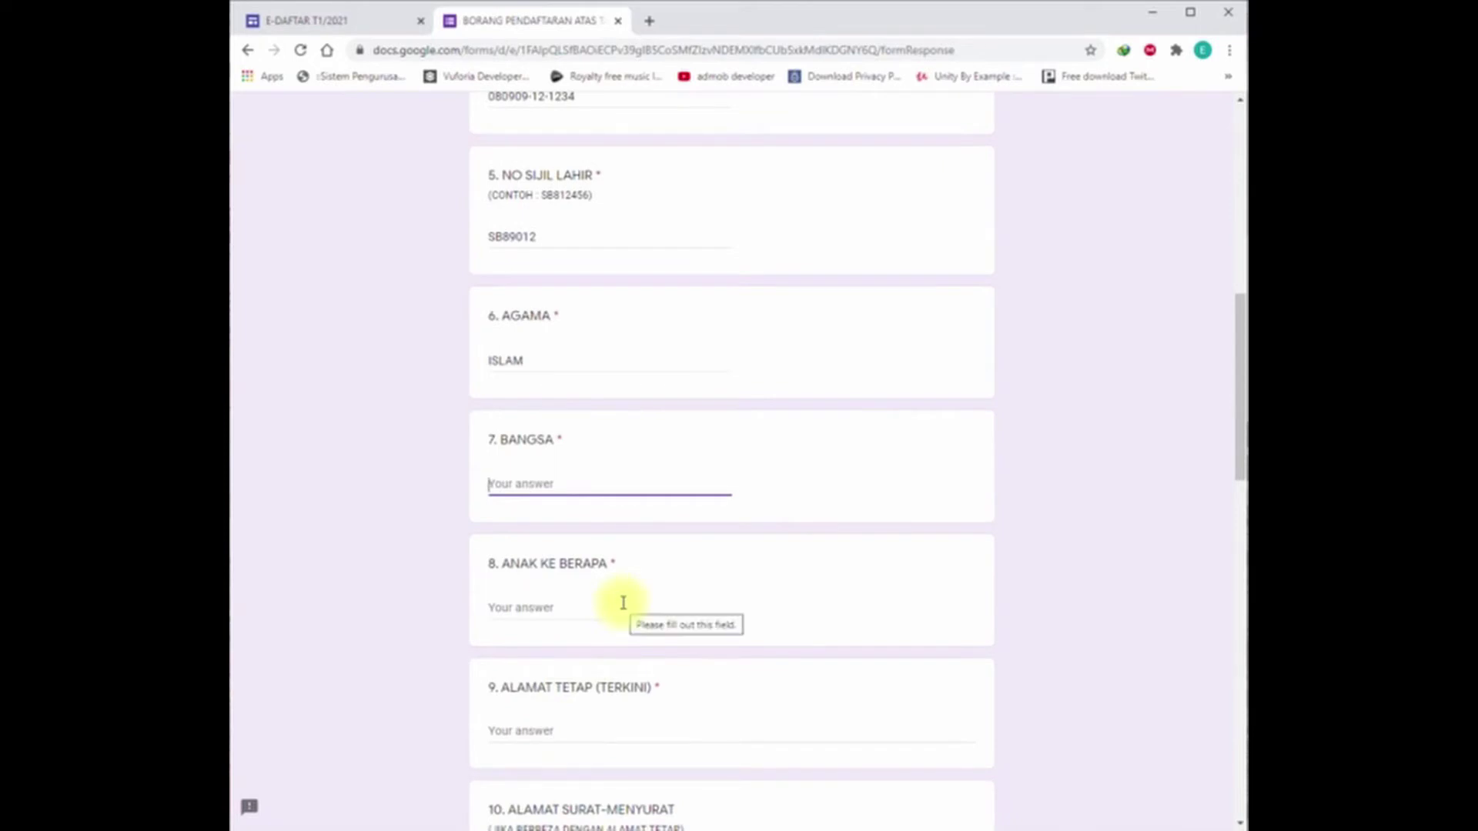
text(DUSUN)
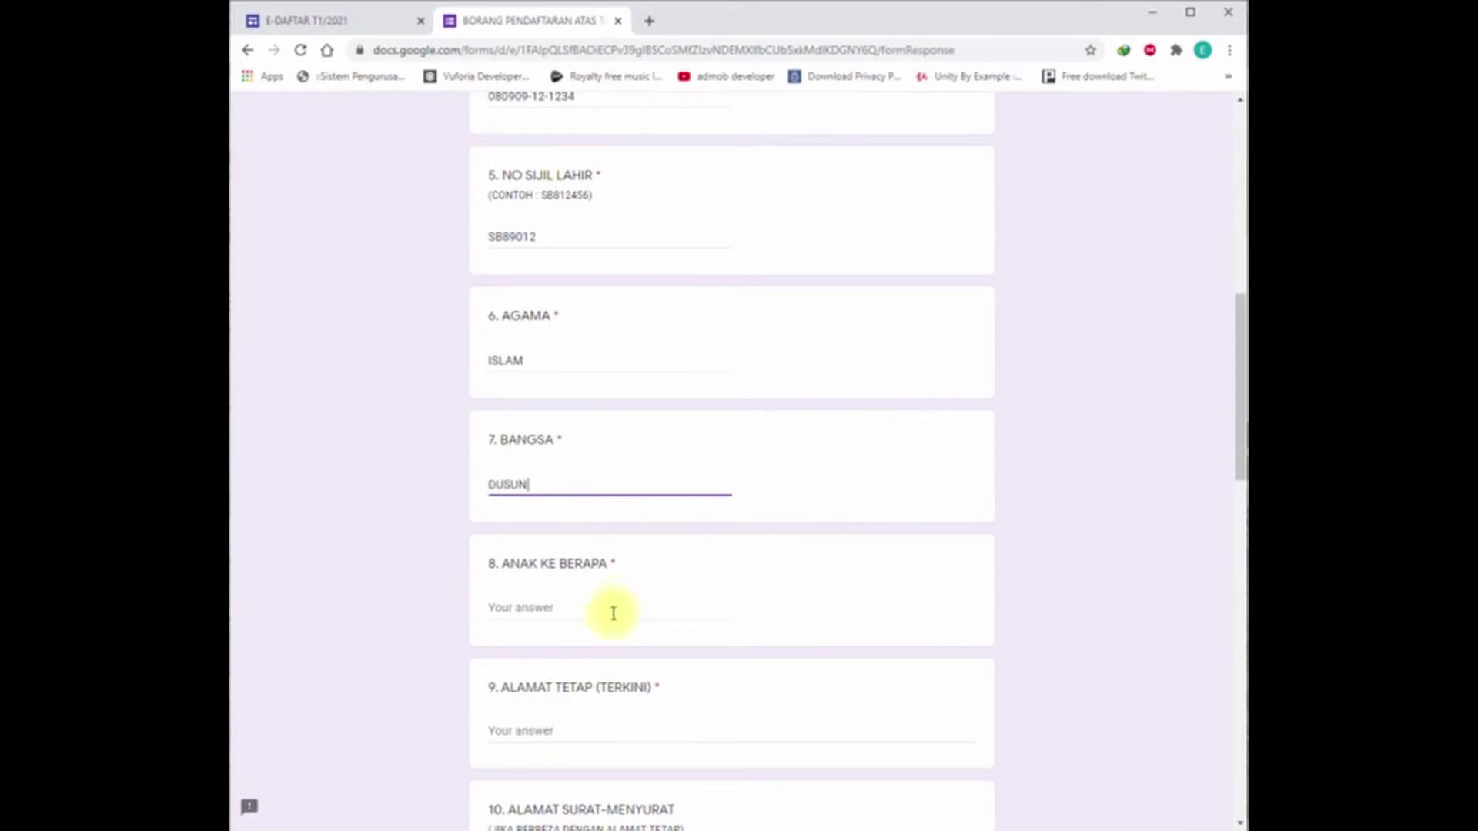
click(613, 613)
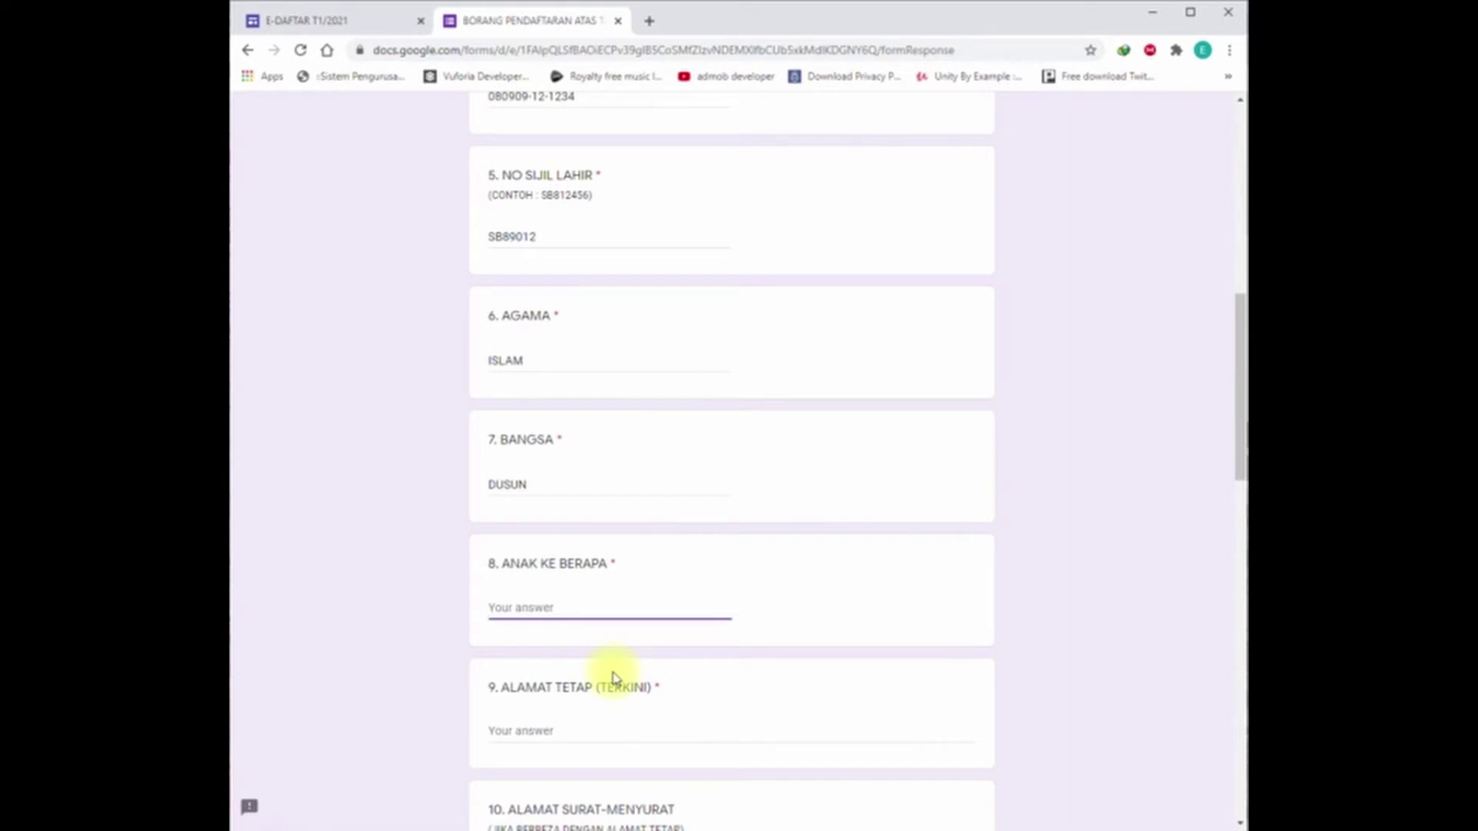
text(9)
Step: Enter the home and mailing addresses, 1 km school distance, and living with IBU BAPA
scroll(614, 678, down, 3)
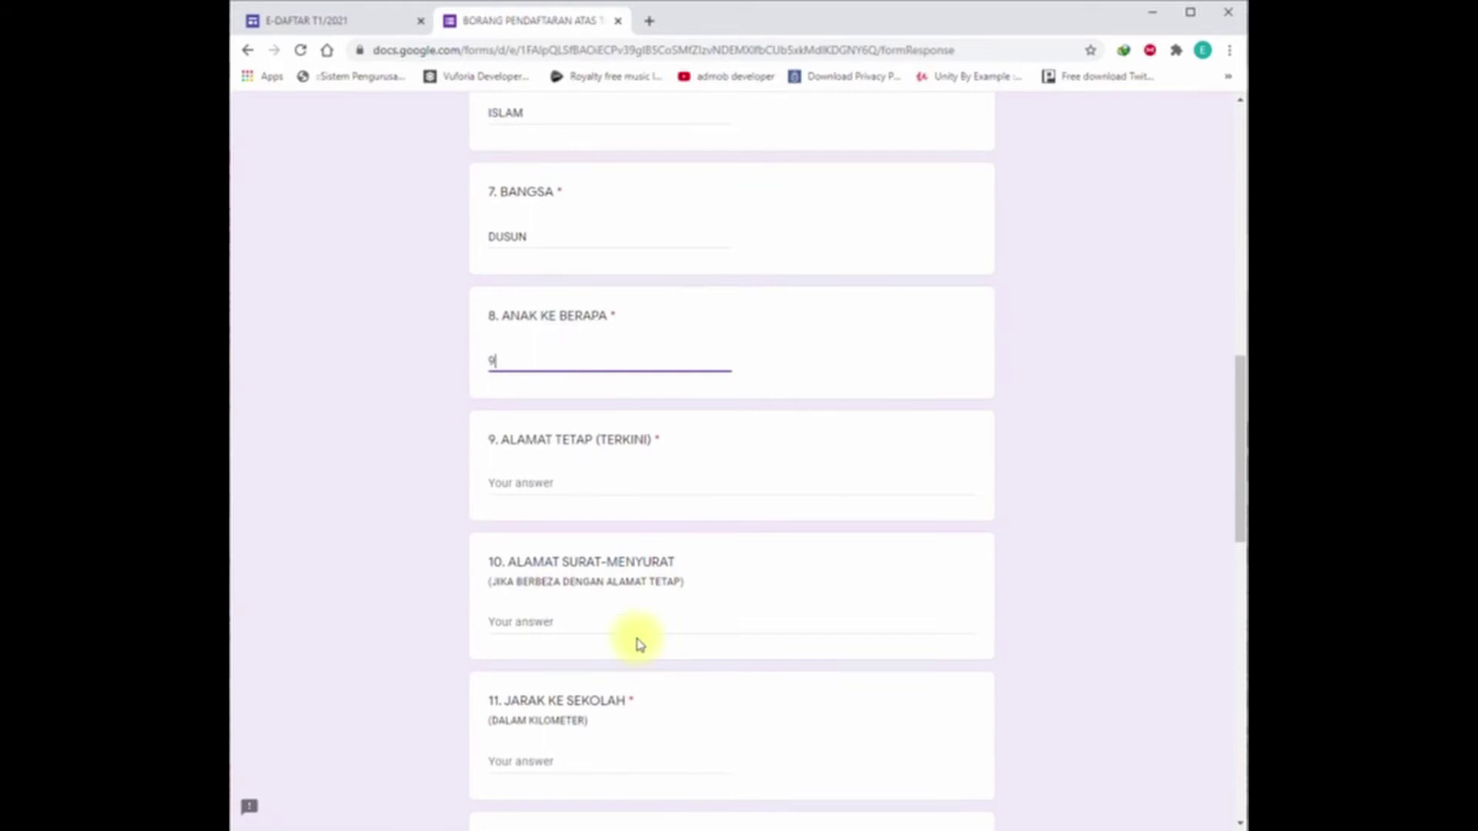
click(552, 482)
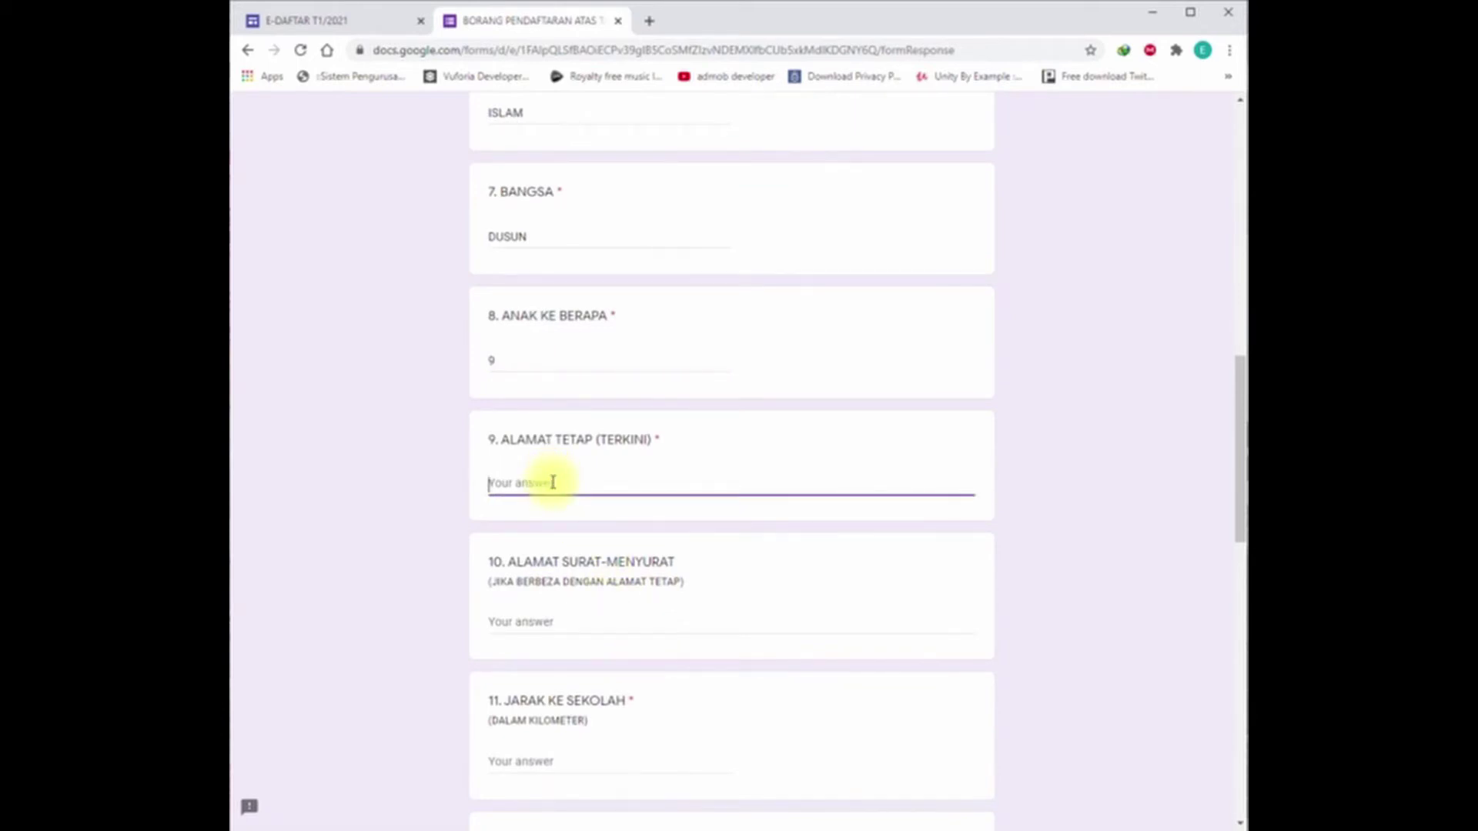
text(KG TUDAN BARU)
click(580, 621)
scroll(627, 693, down, 2)
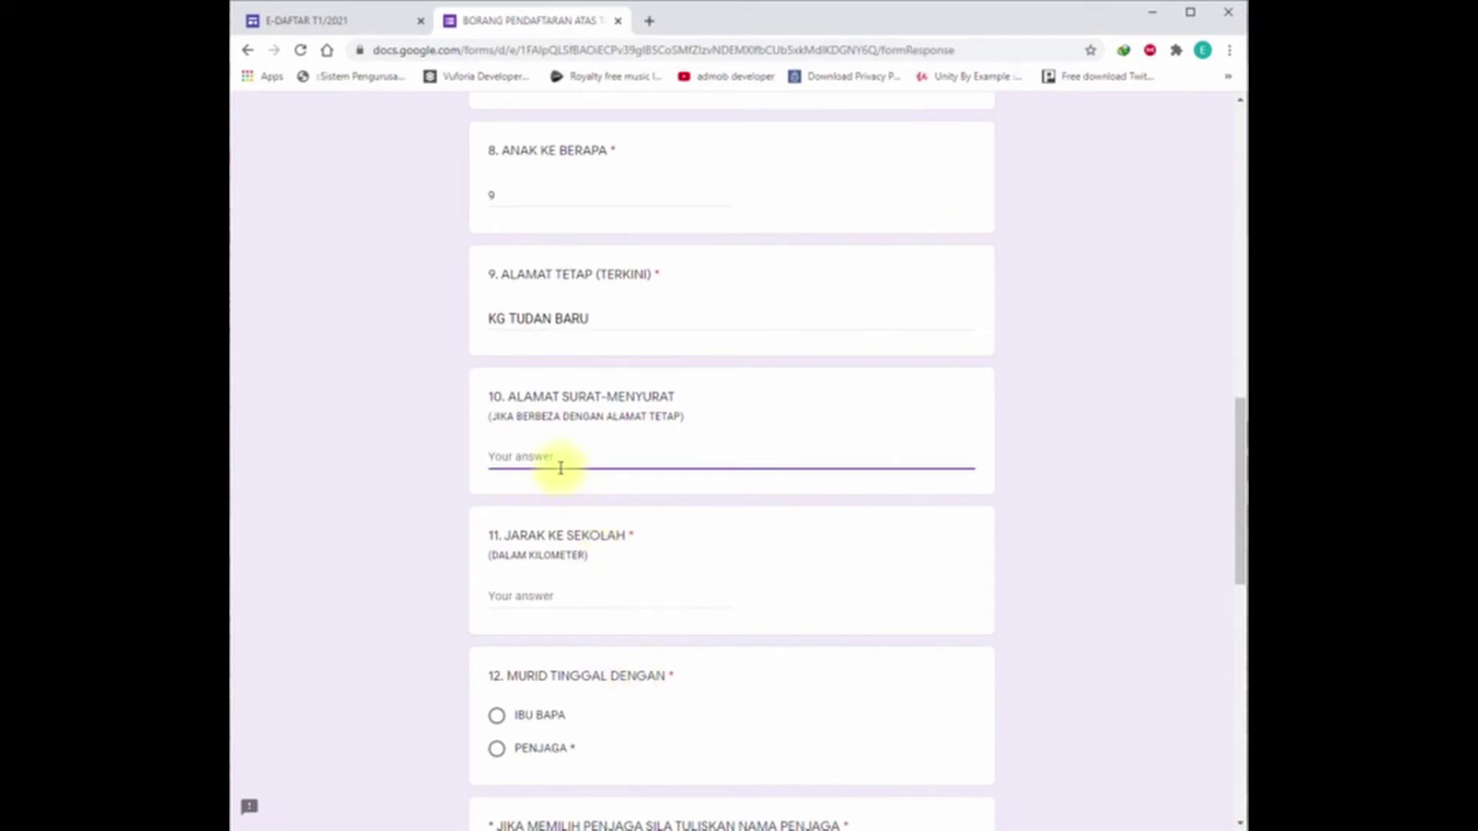
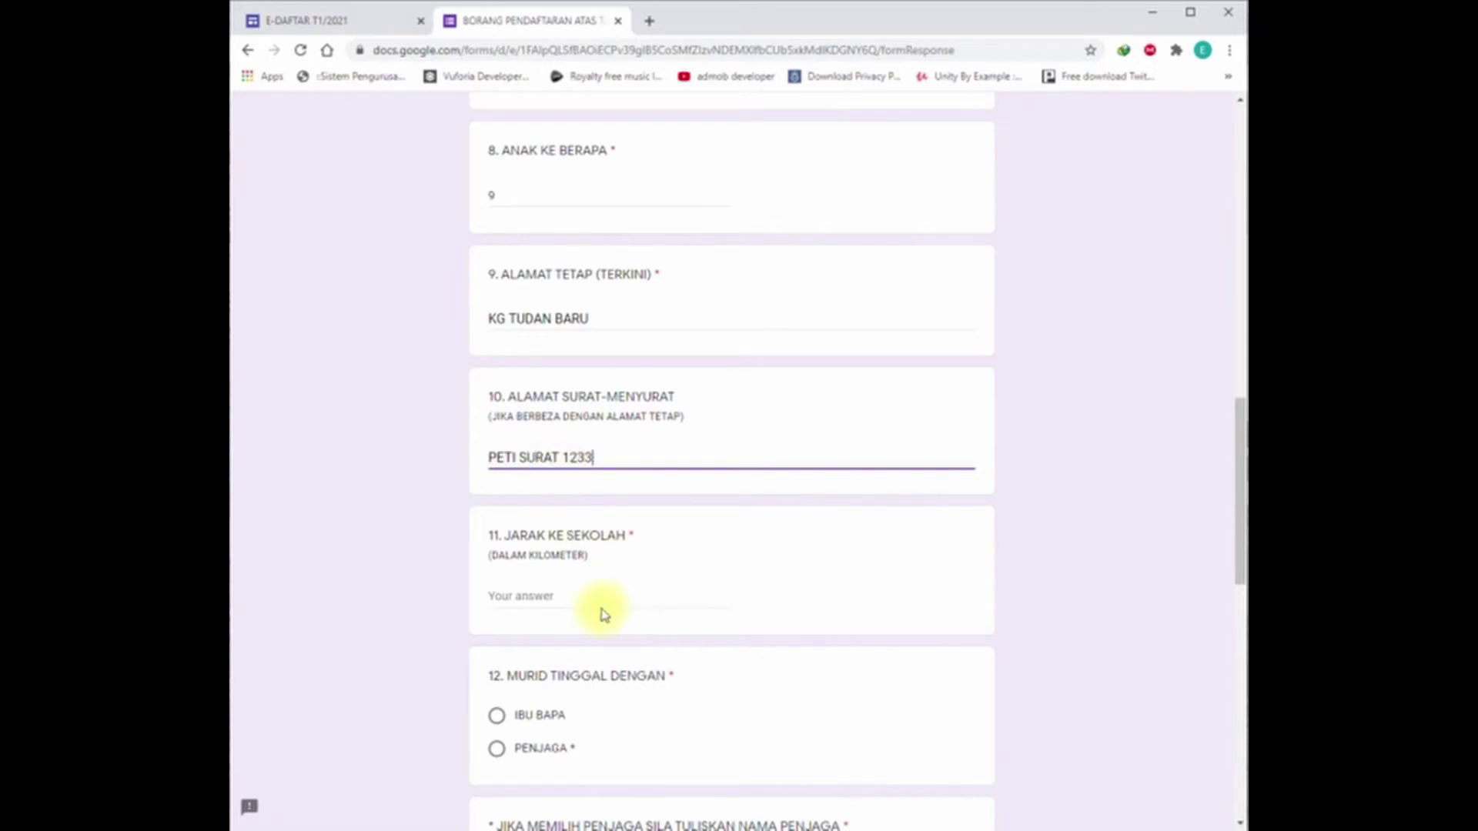
click(573, 602)
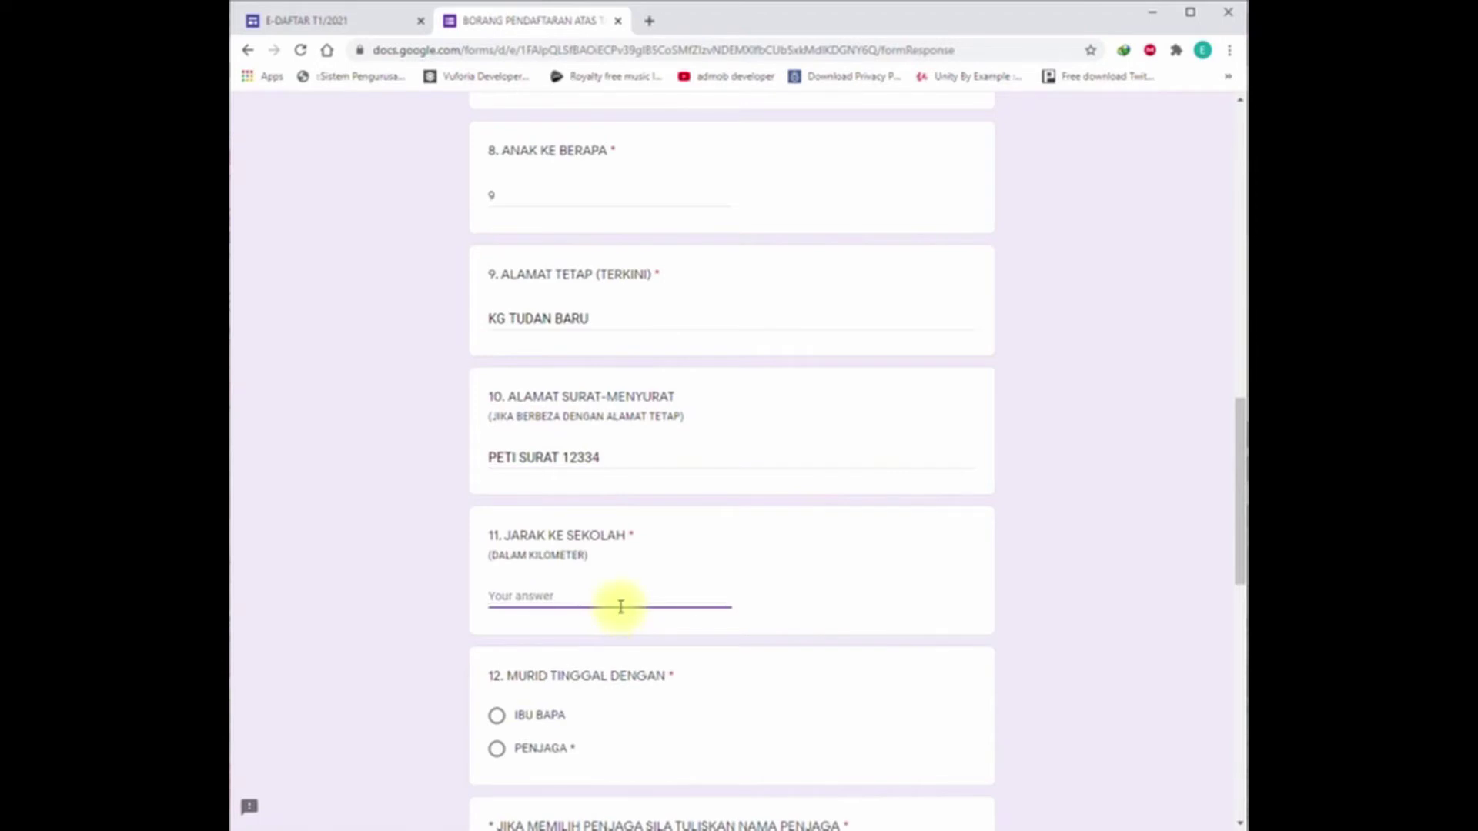
text(1)
click(633, 719)
scroll(635, 725, down, 2)
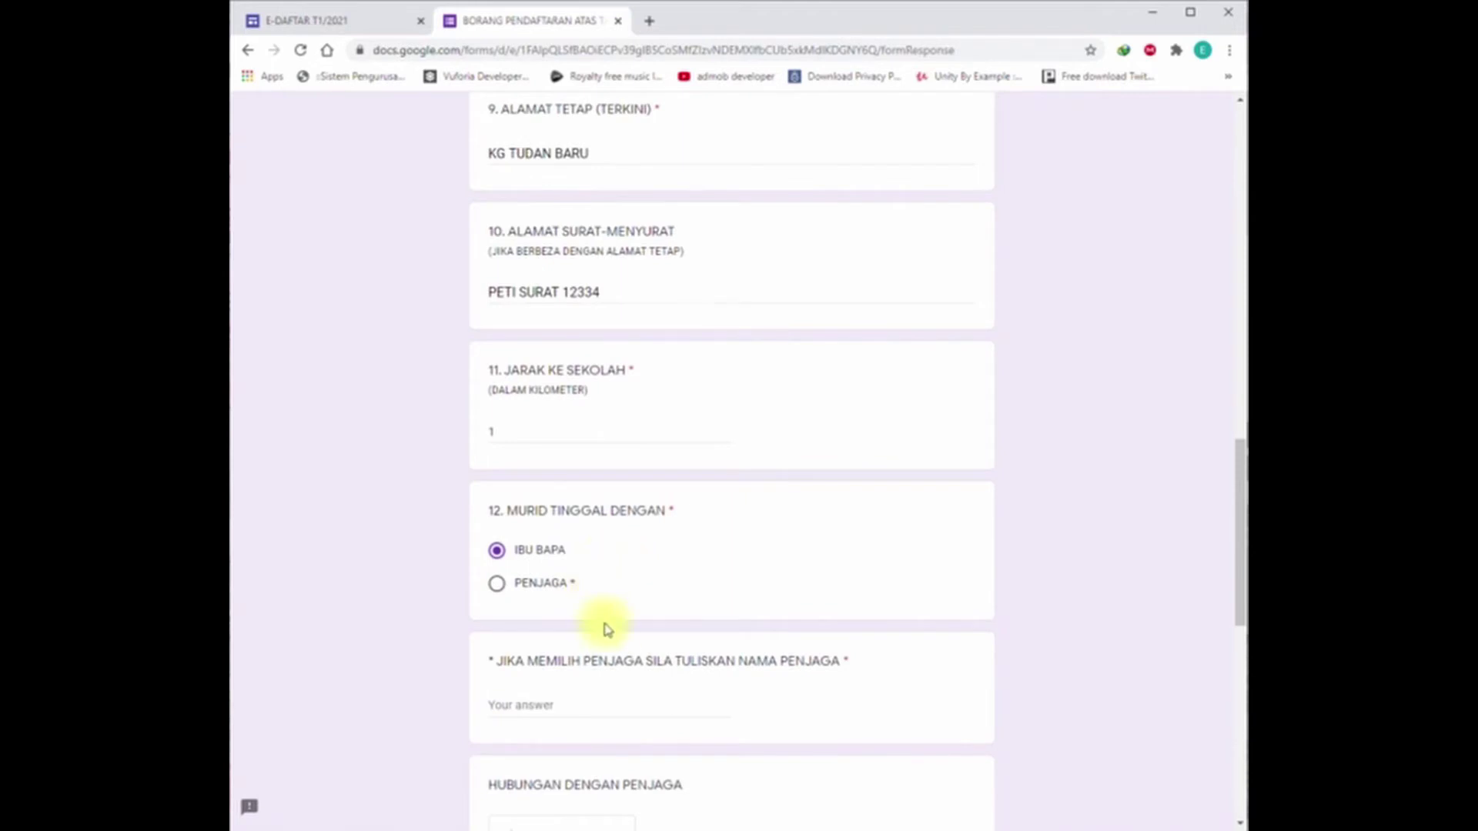
Step: Put '-' for guardian name, last school SK LUAGAN, KENINGAU, and TIDAK for special needs
scroll(627, 690, down, 2)
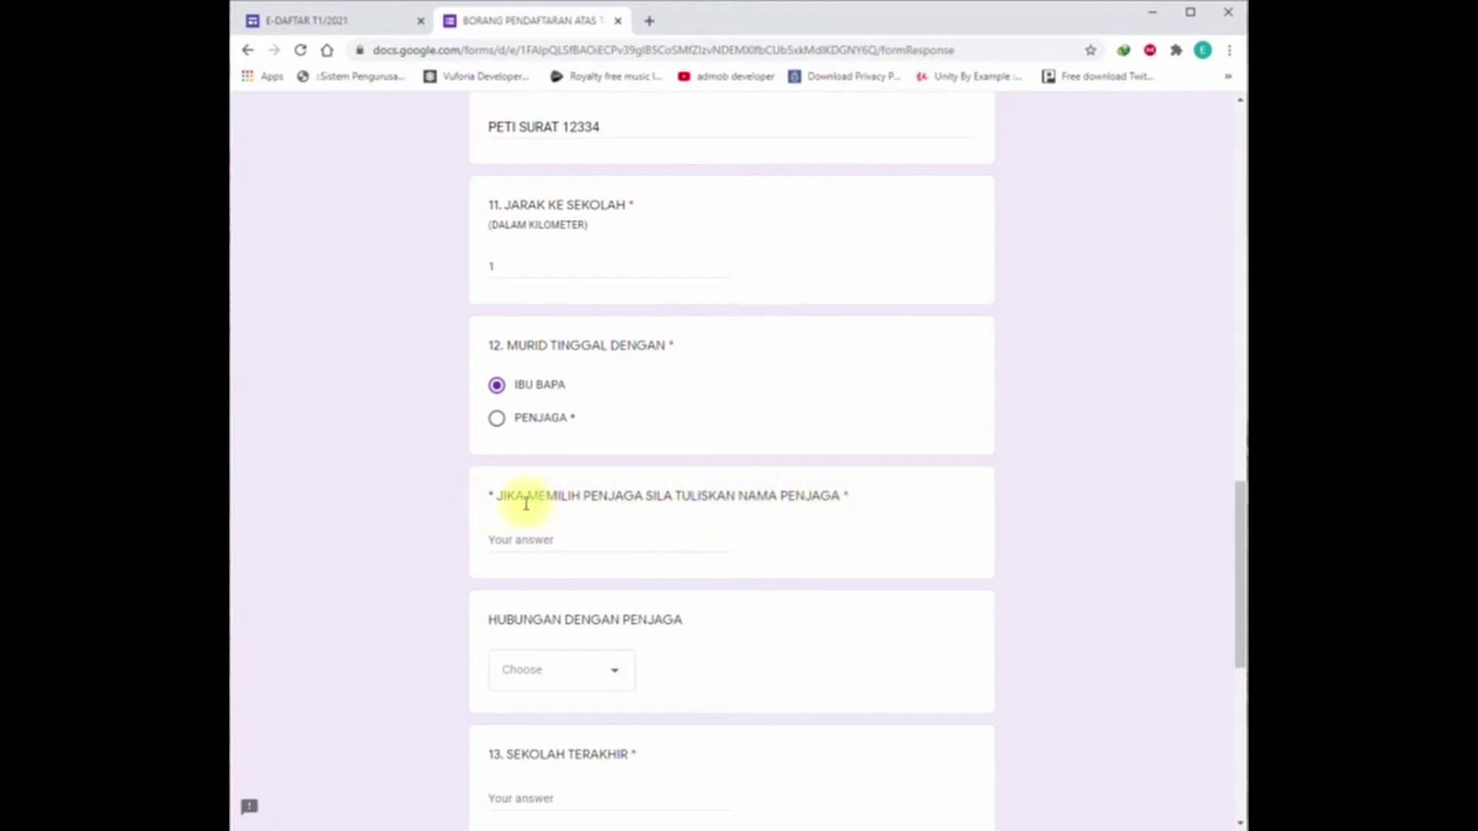
click(549, 537)
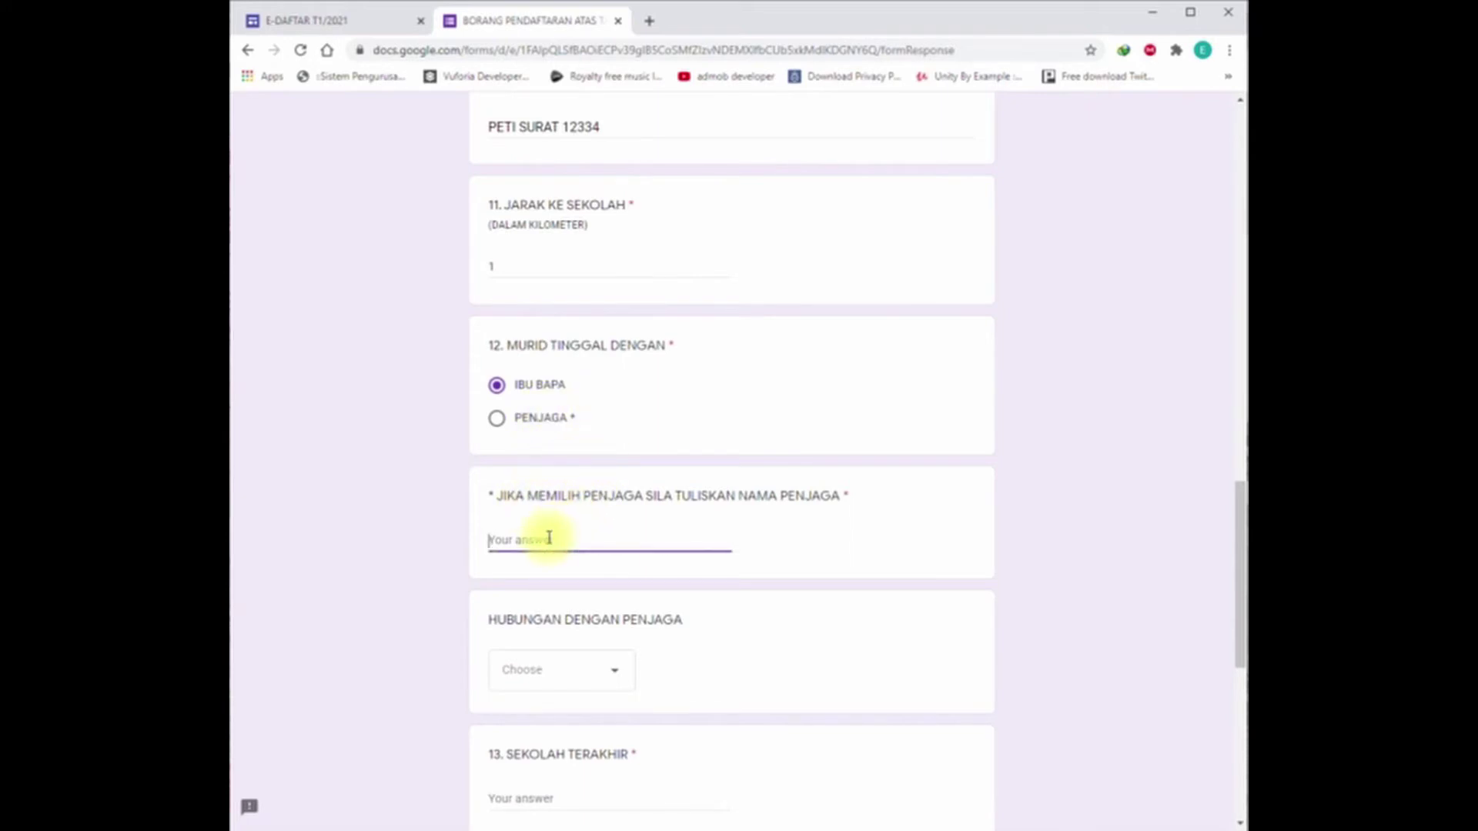
text(-)
scroll(670, 543, down, 2)
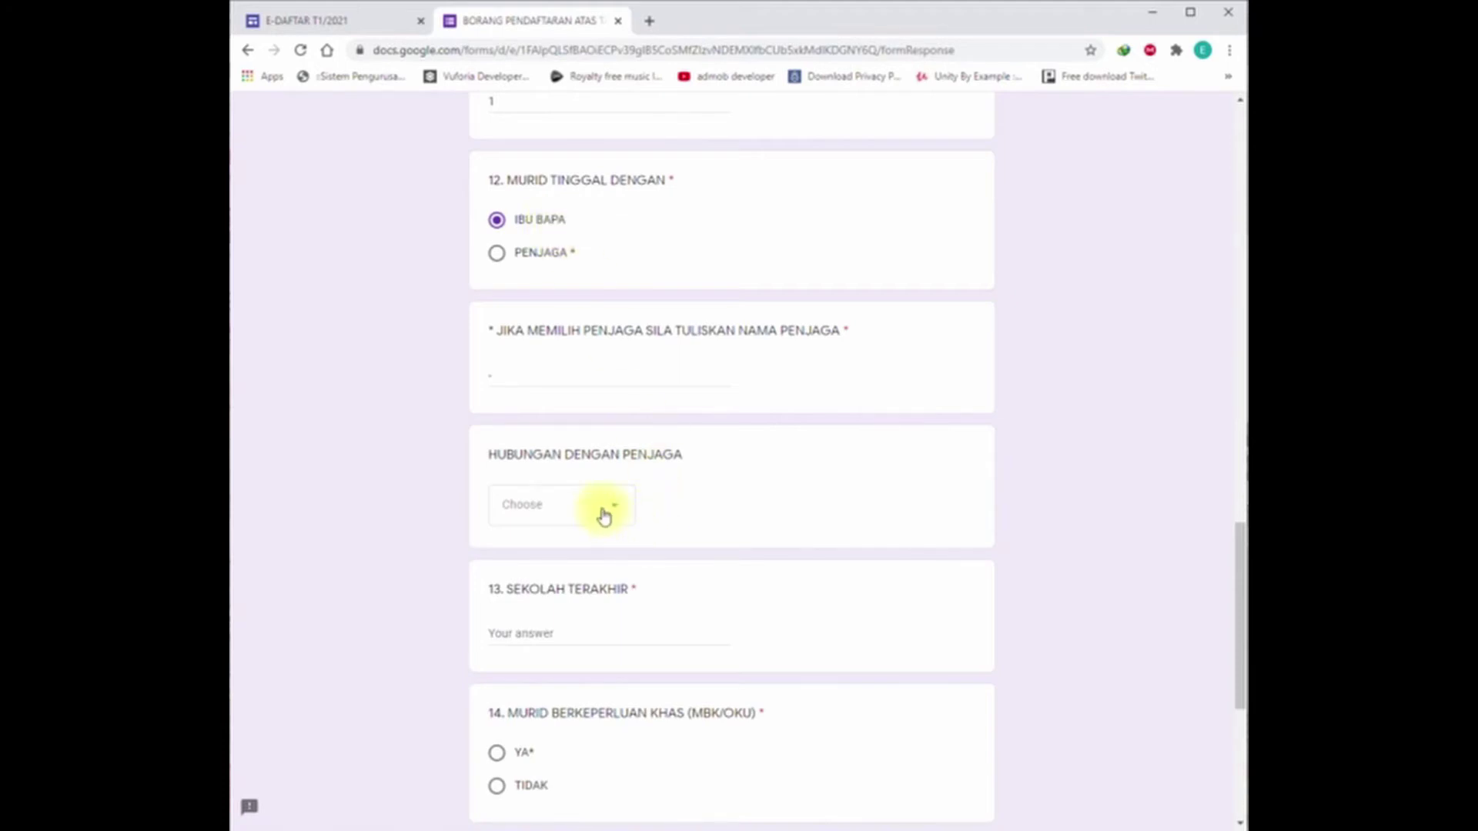
scroll(604, 516, down, 2)
click(563, 469)
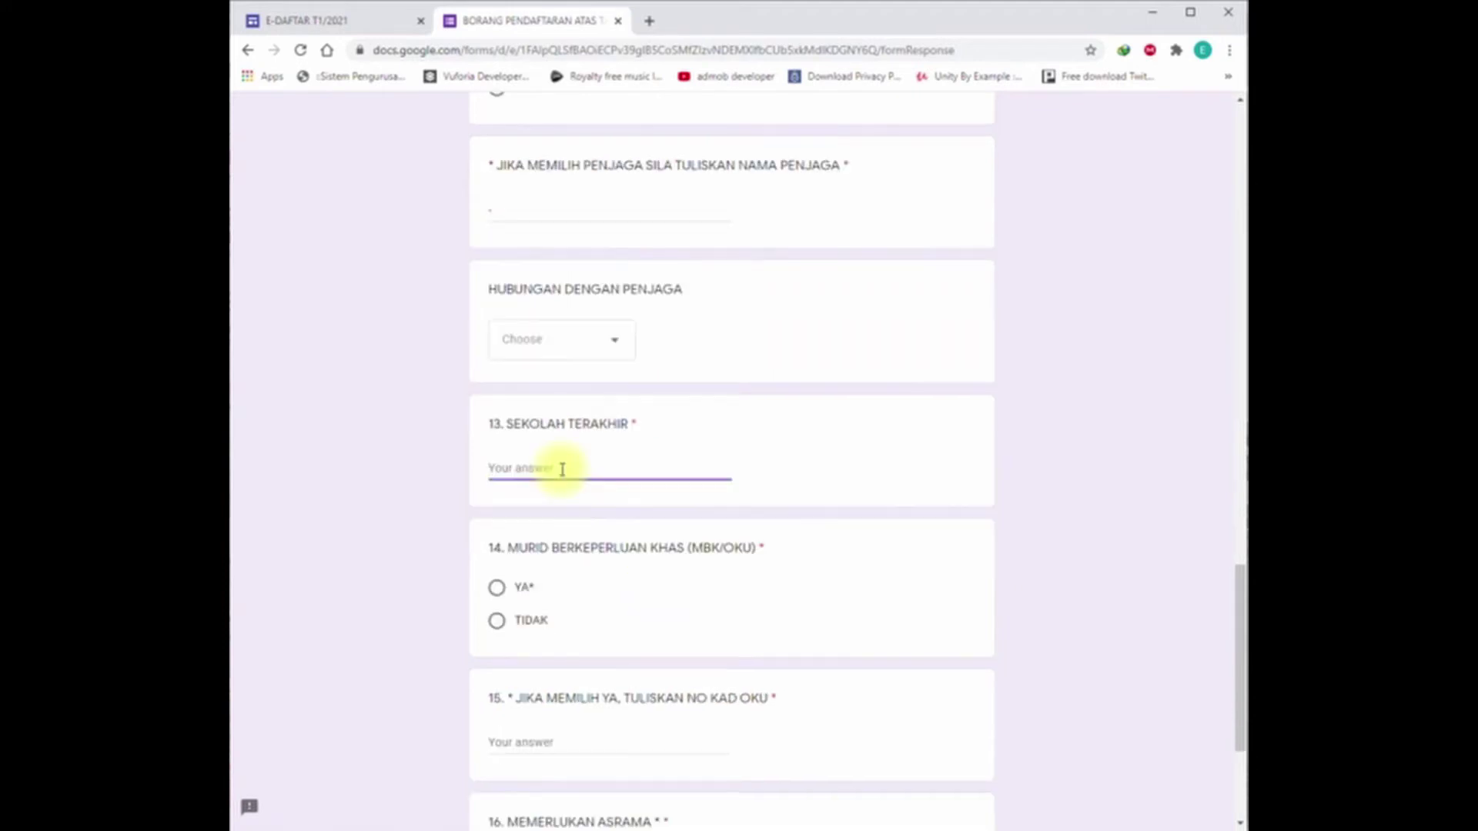
text(SK LUAGAN, KENINGAU)
click(502, 635)
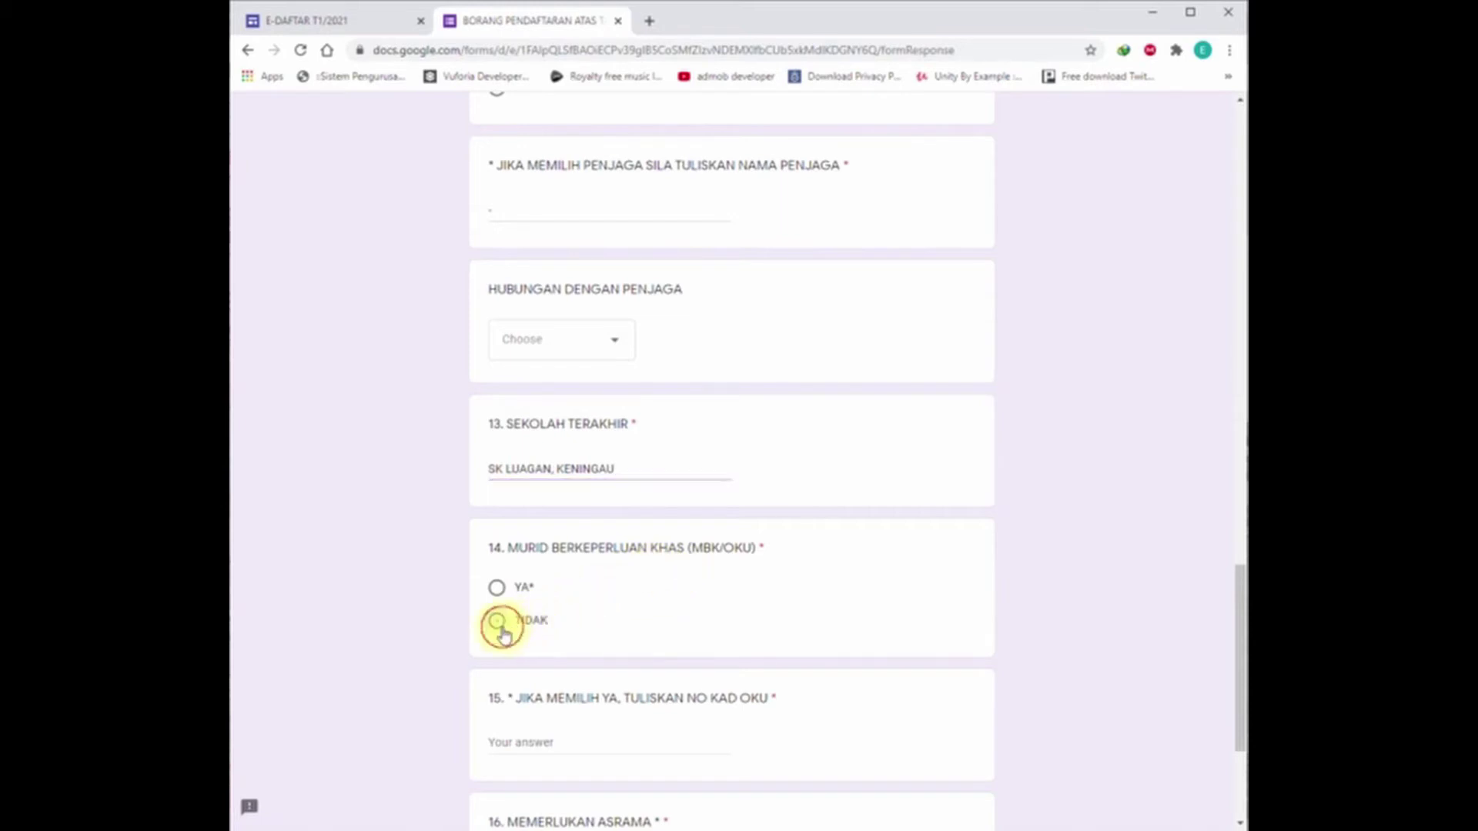
Step: Put '-' for the OKU card number, answer TIDAK for hostel, and continue to the next page
scroll(726, 722, down, 1)
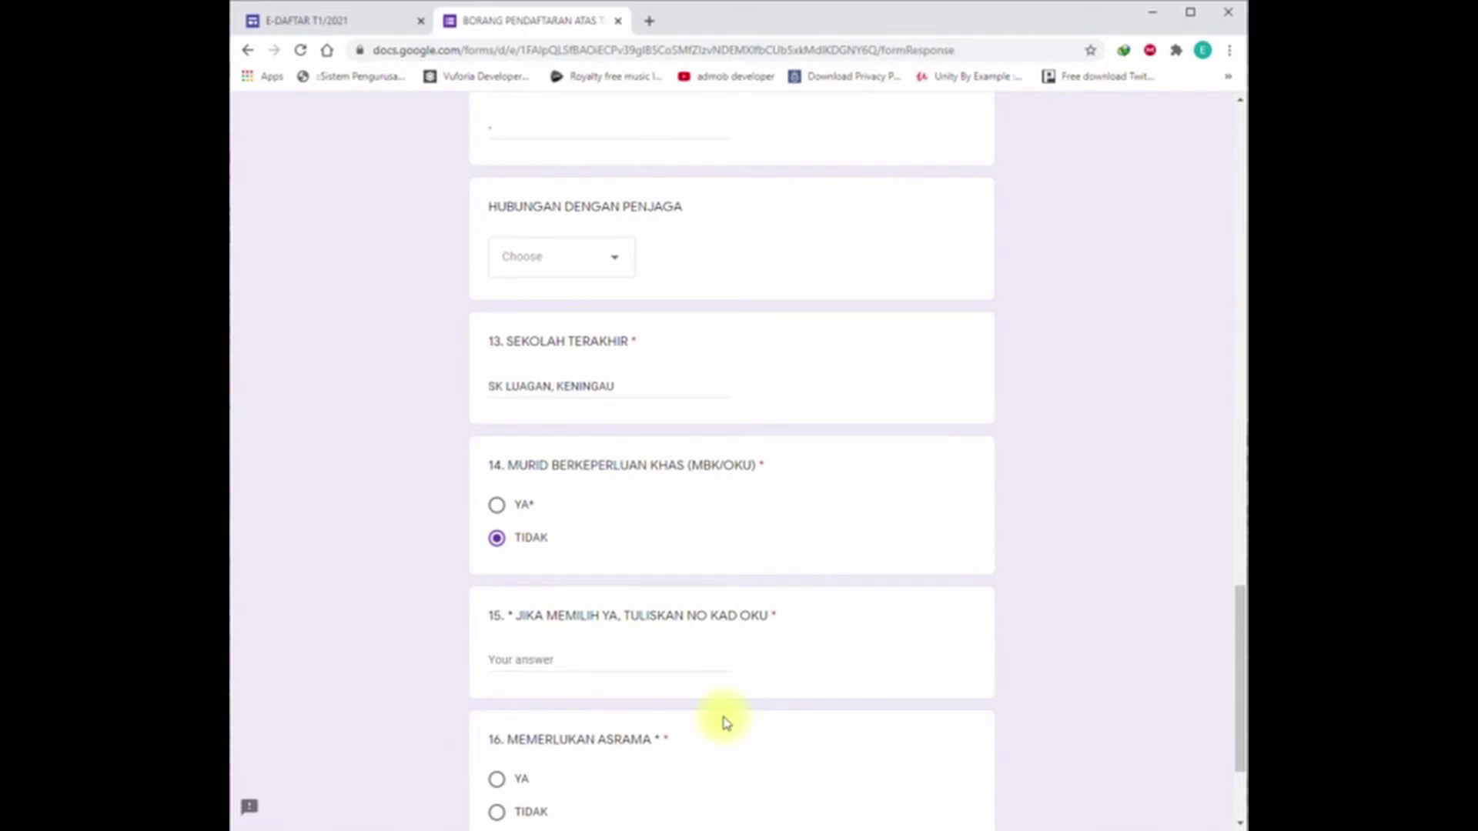
scroll(723, 719, down, 2)
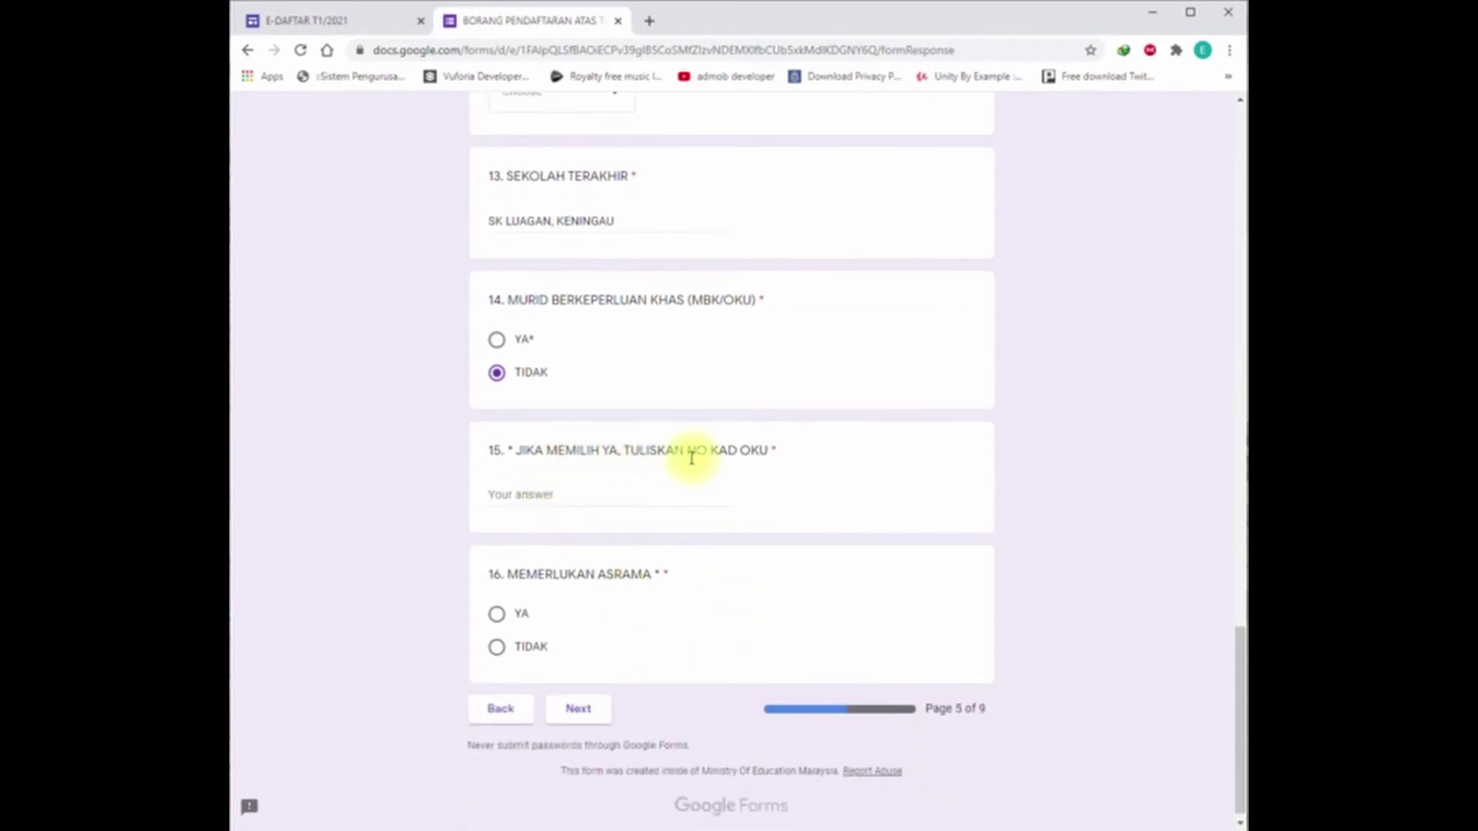
click(535, 493)
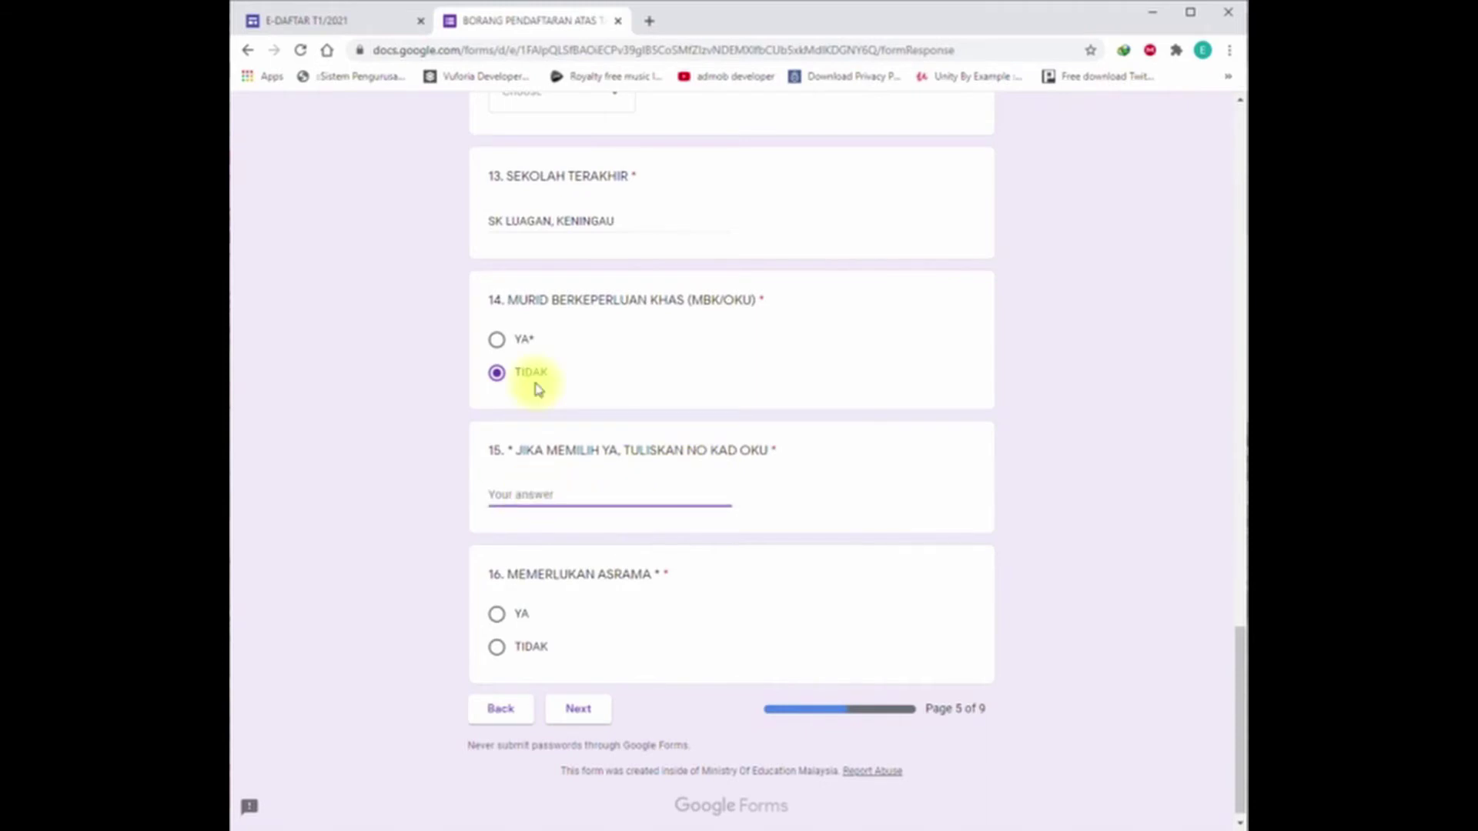
text(-)
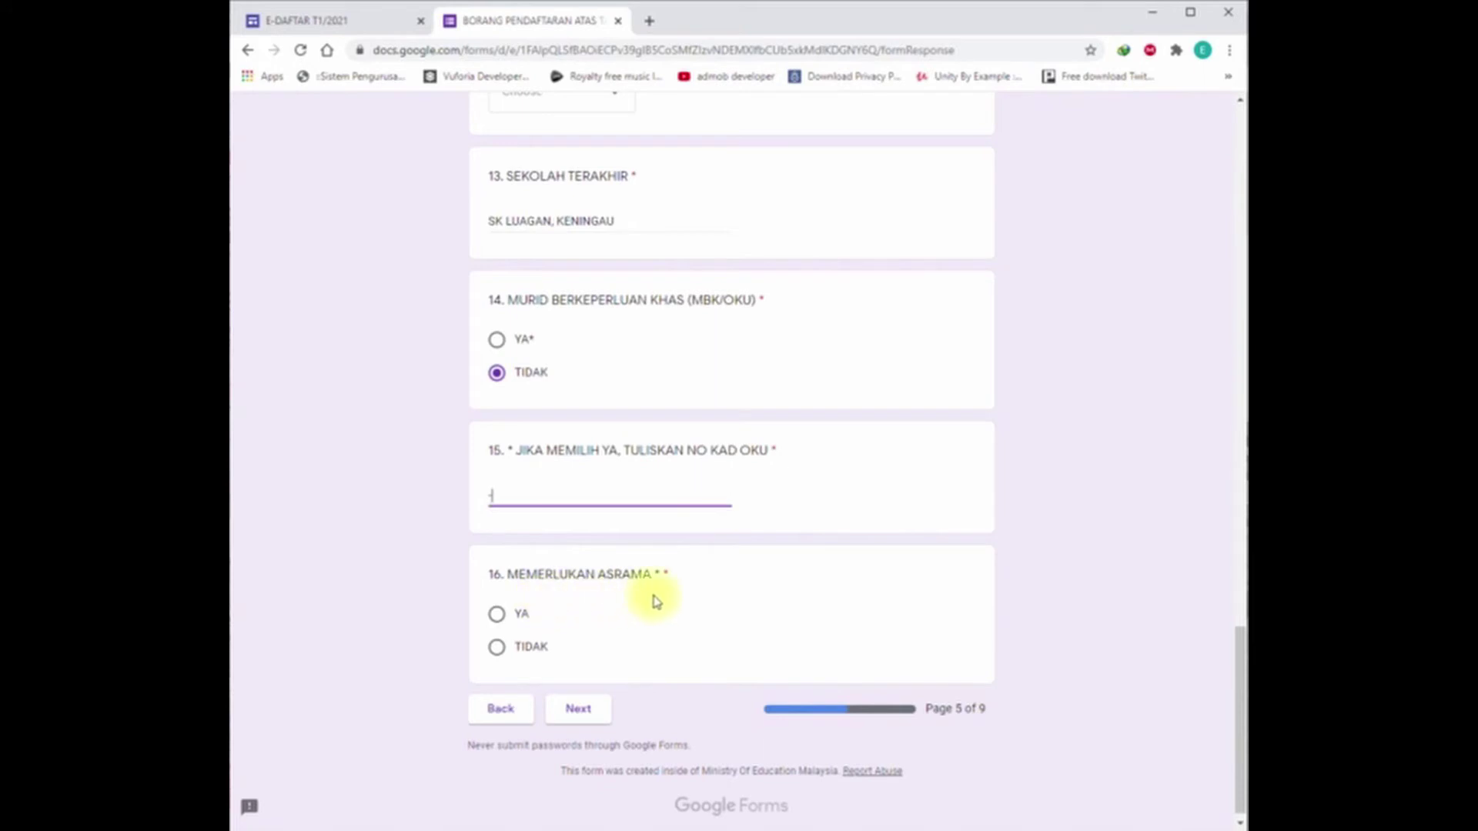
click(497, 654)
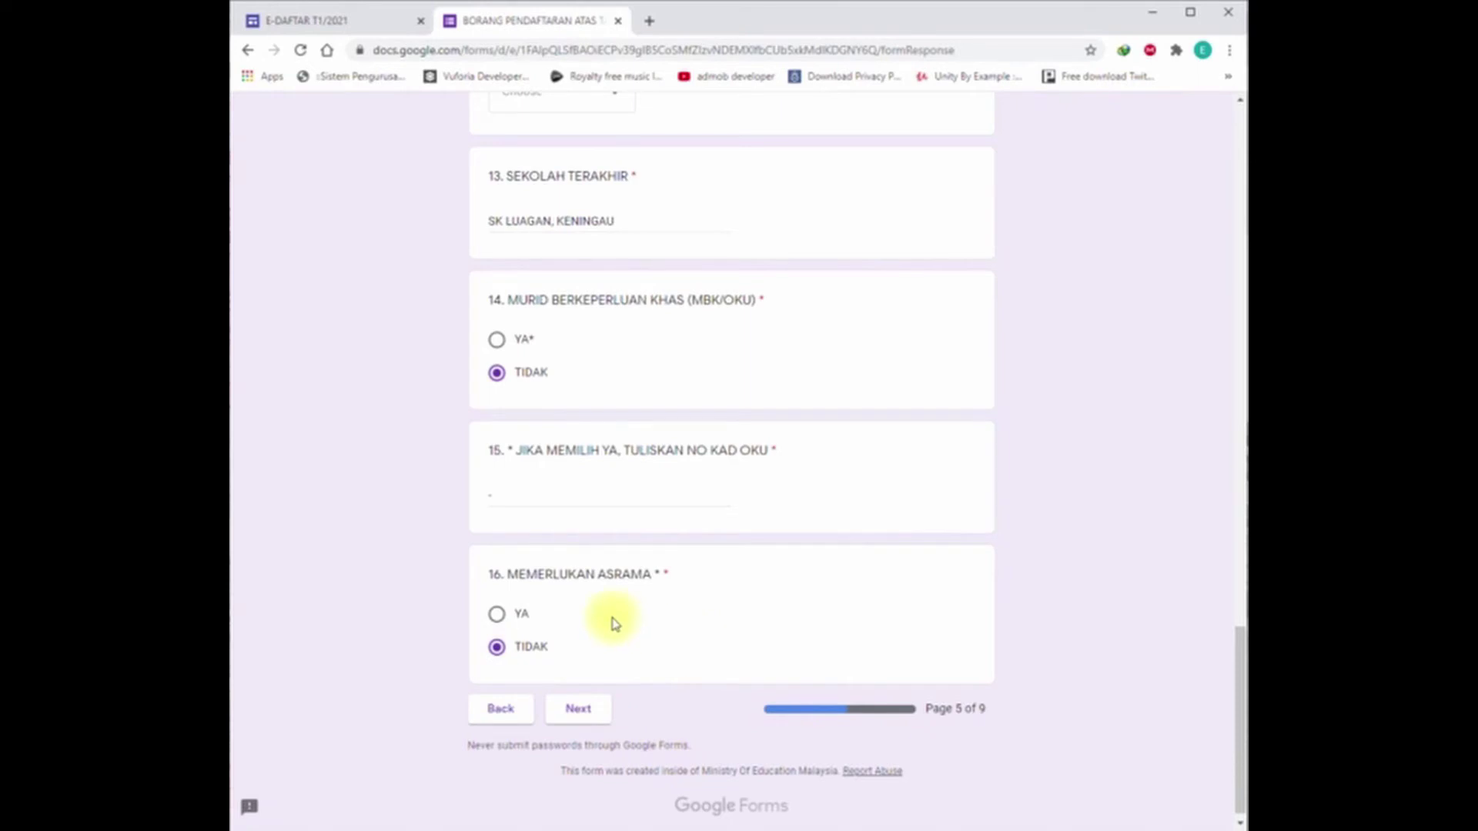
click(589, 720)
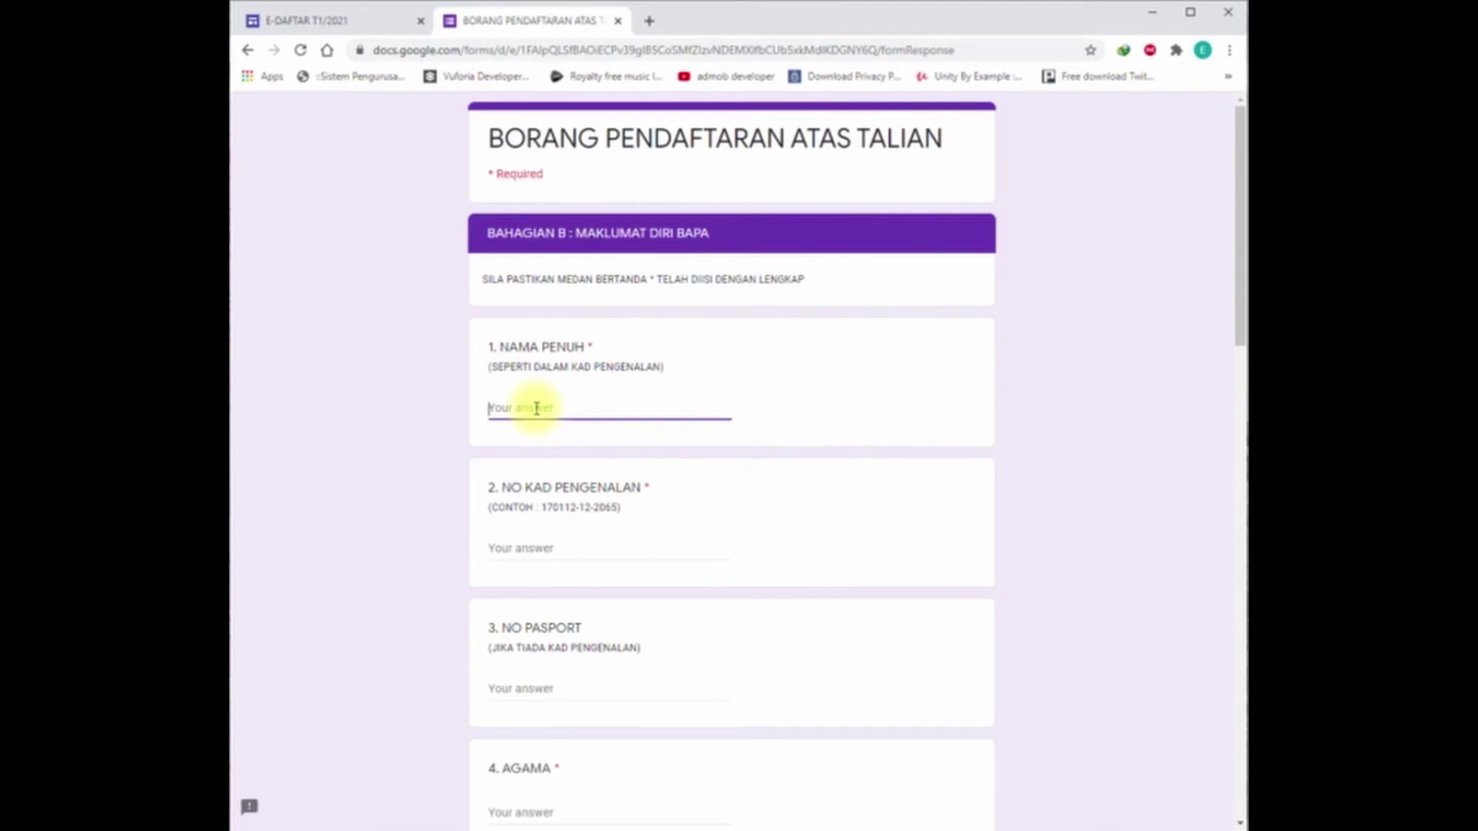
Step: Enter the father's full name and identity card number in Bahagian B
click(529, 548)
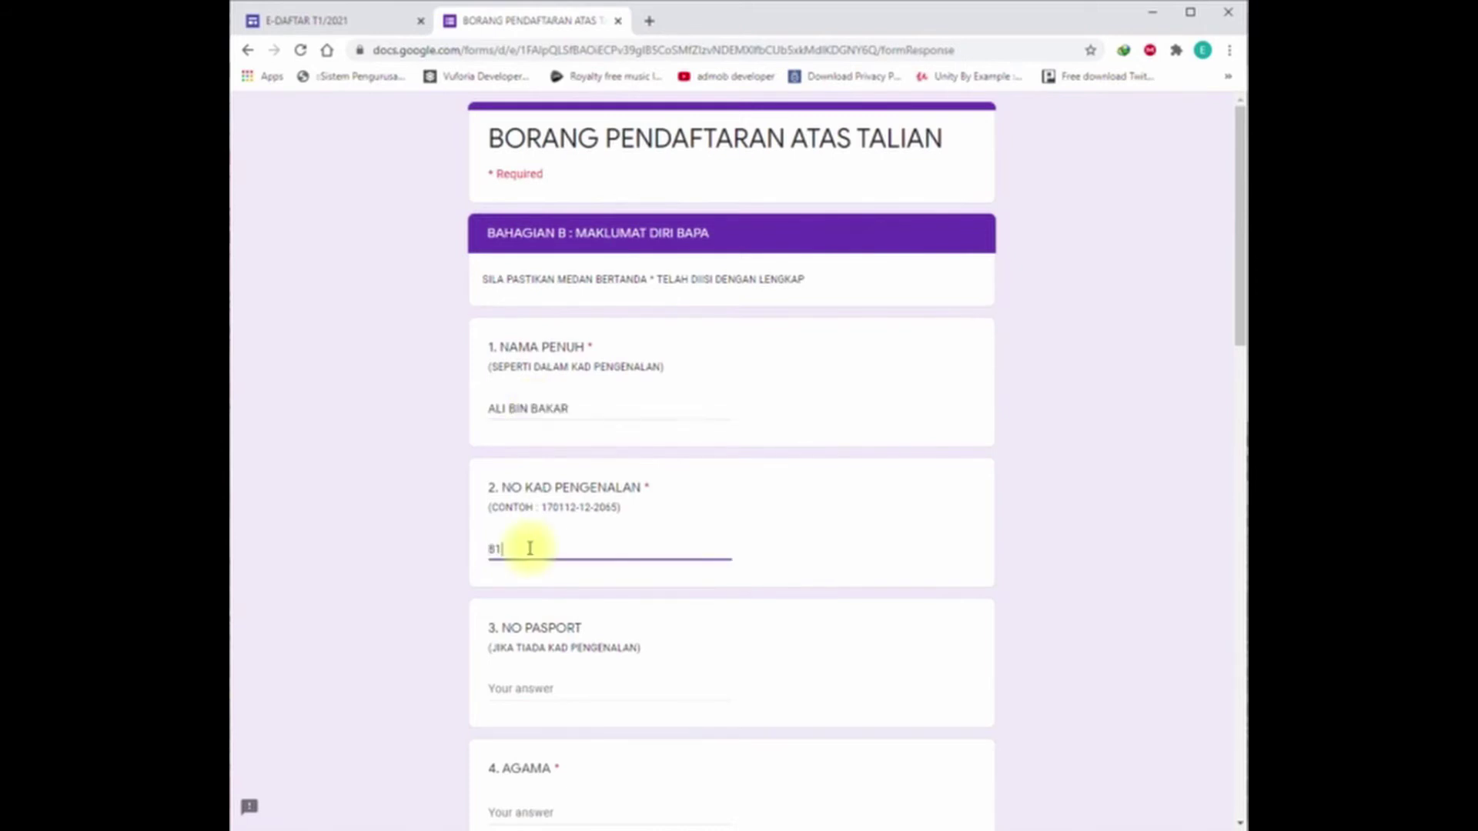
scroll(566, 709, down, 3)
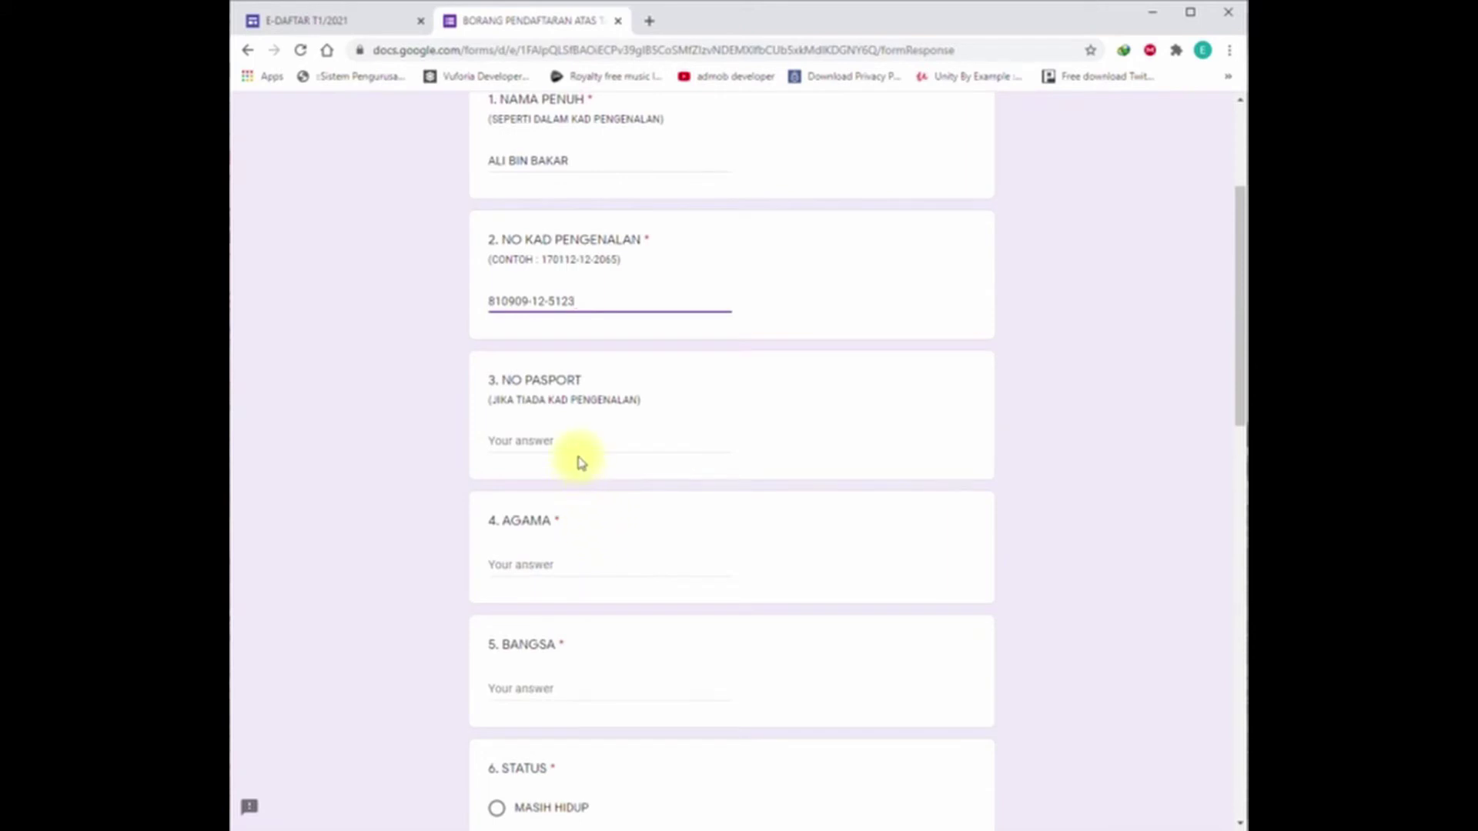
click(558, 565)
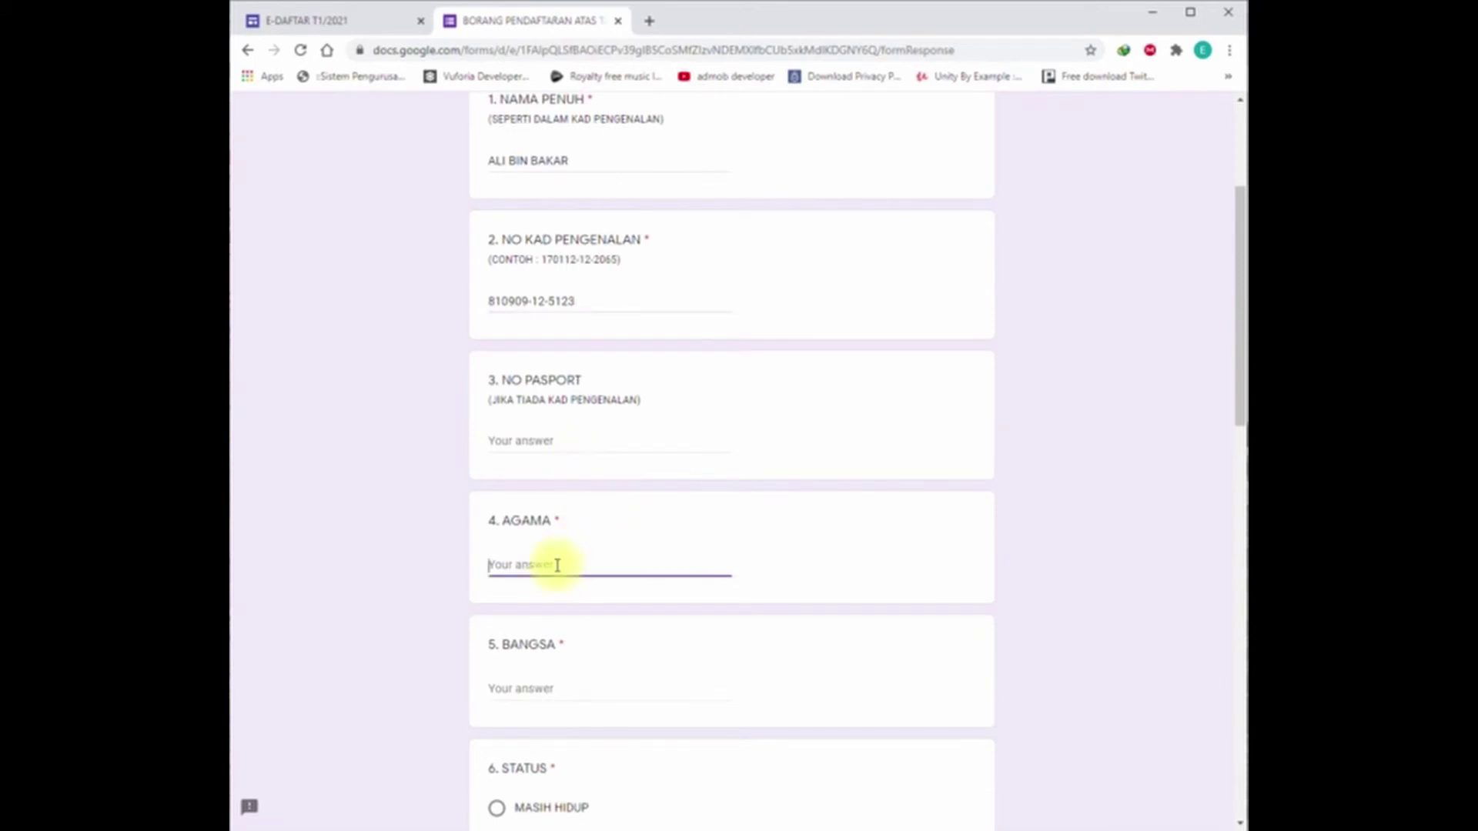
Step: Set the father's religion to ISLAM, race DUSUN, and status MASIH HIDUP
text(ISLAM)
click(531, 687)
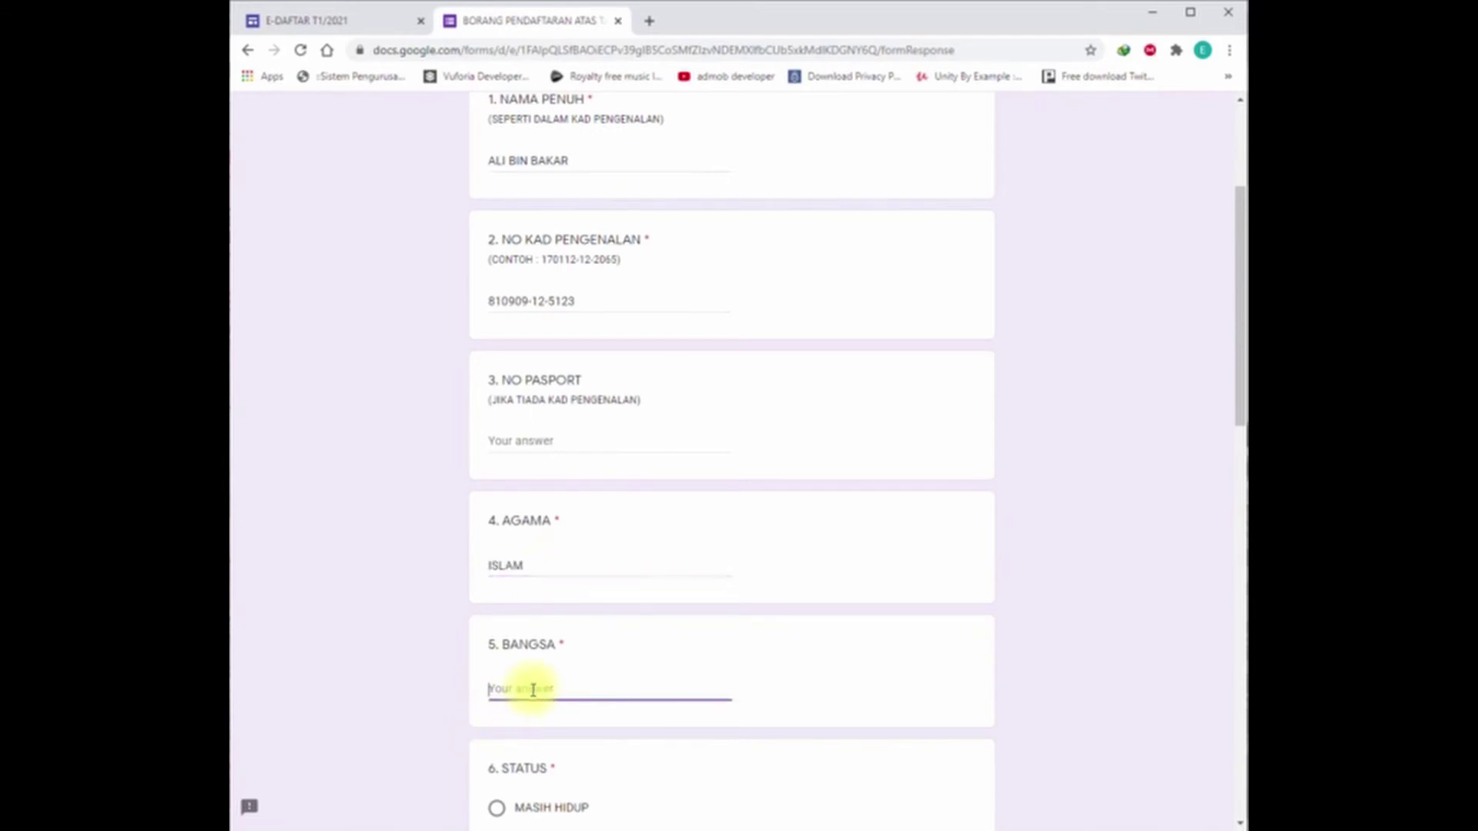
scroll(532, 692, down, 3)
text(DUSUN)
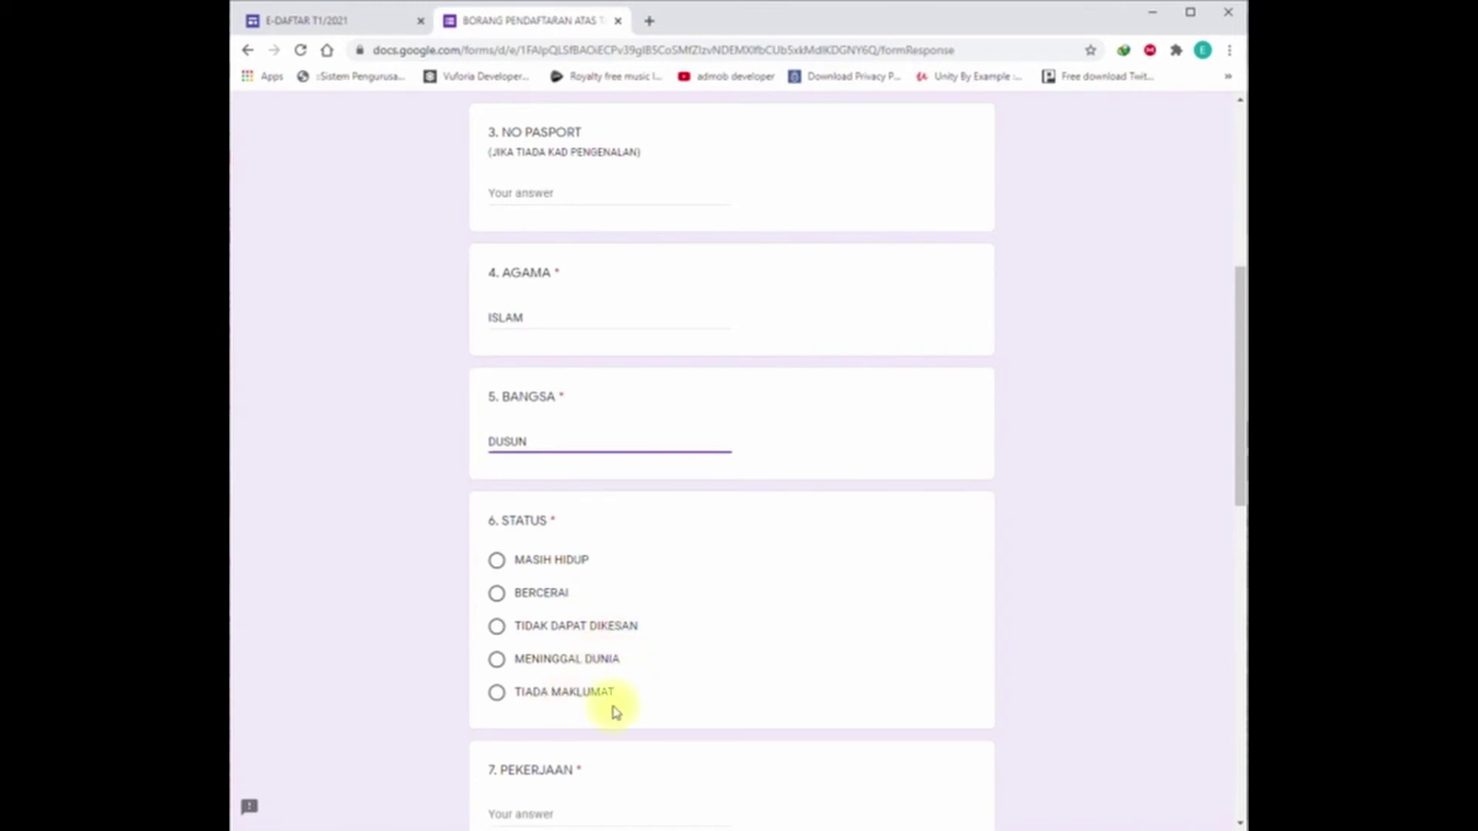
click(497, 562)
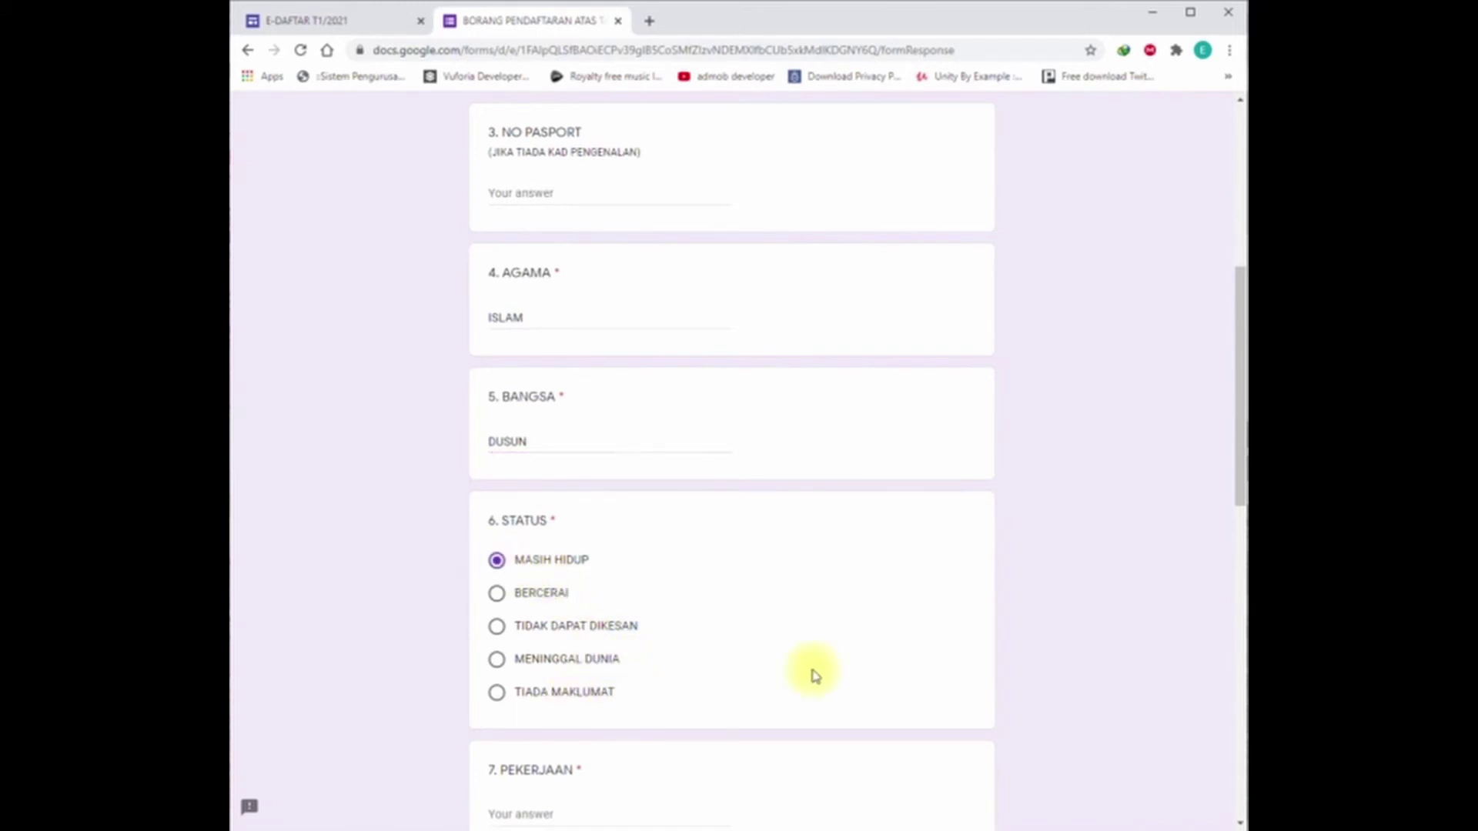
scroll(816, 675, down, 2)
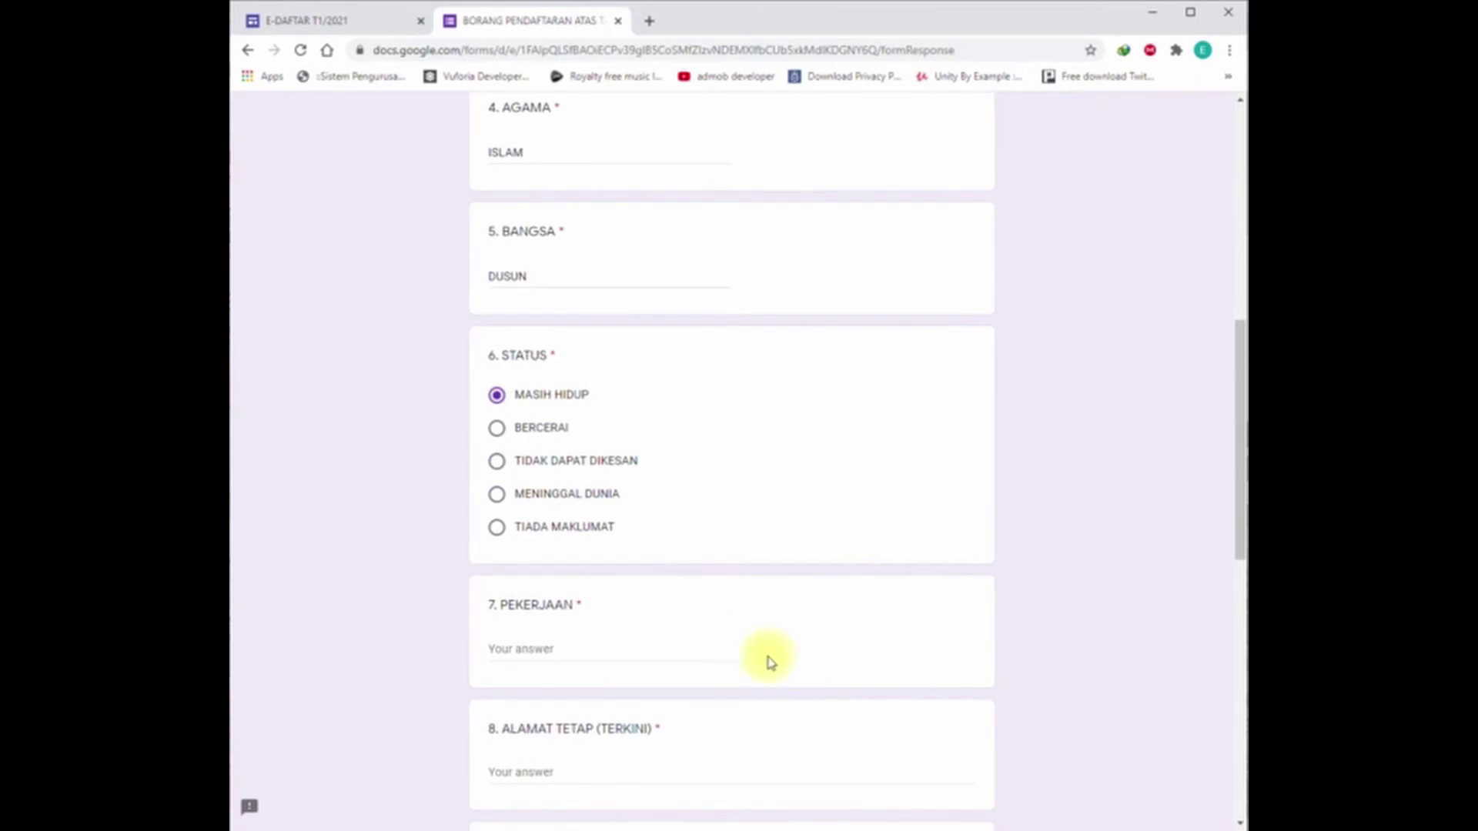
Step: Enter the father's occupation JURUTERBANG and his permanent address
click(593, 646)
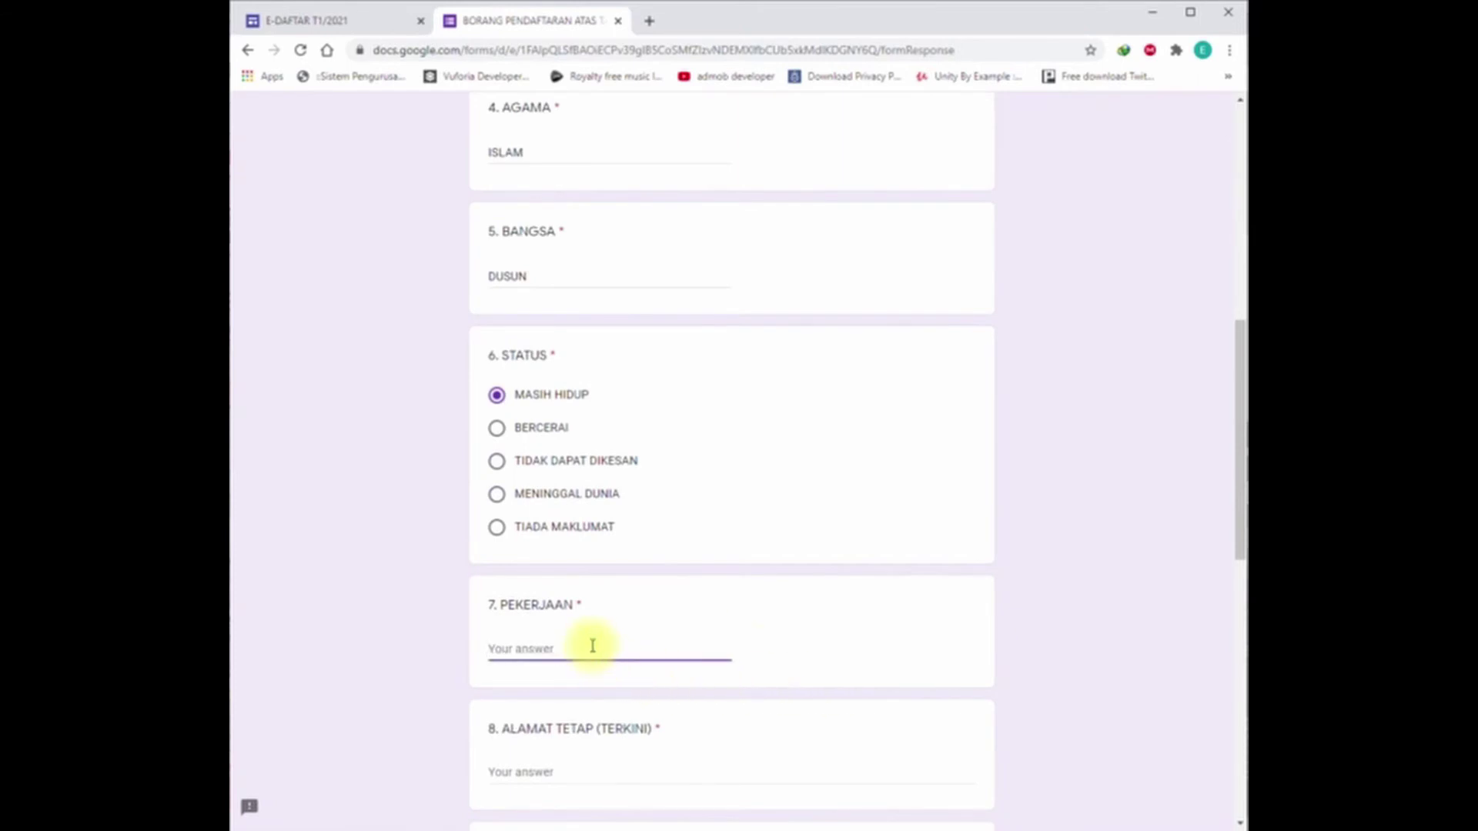
text(JURUTERBANG)
scroll(593, 647, down, 3)
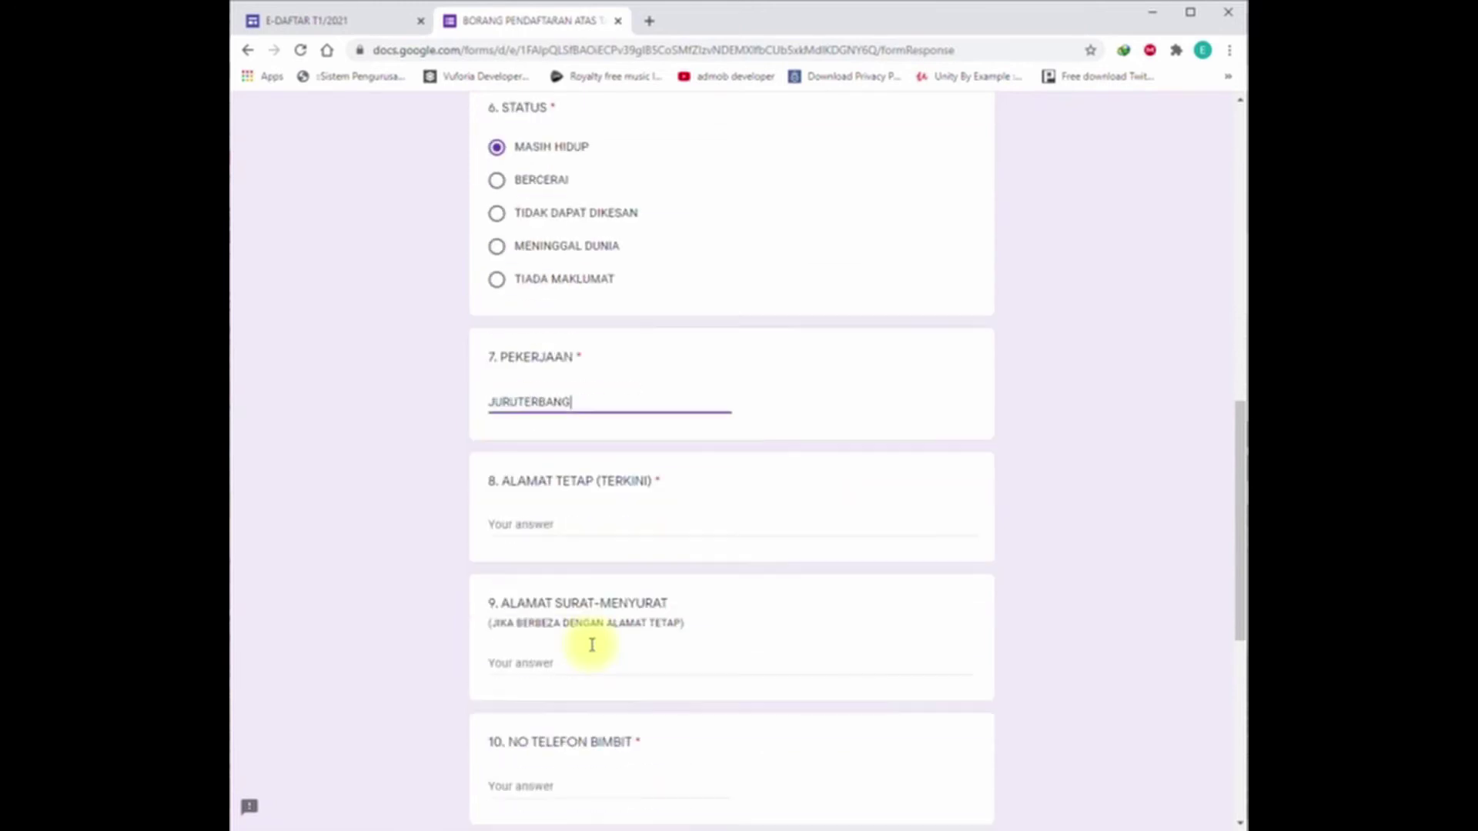
click(588, 526)
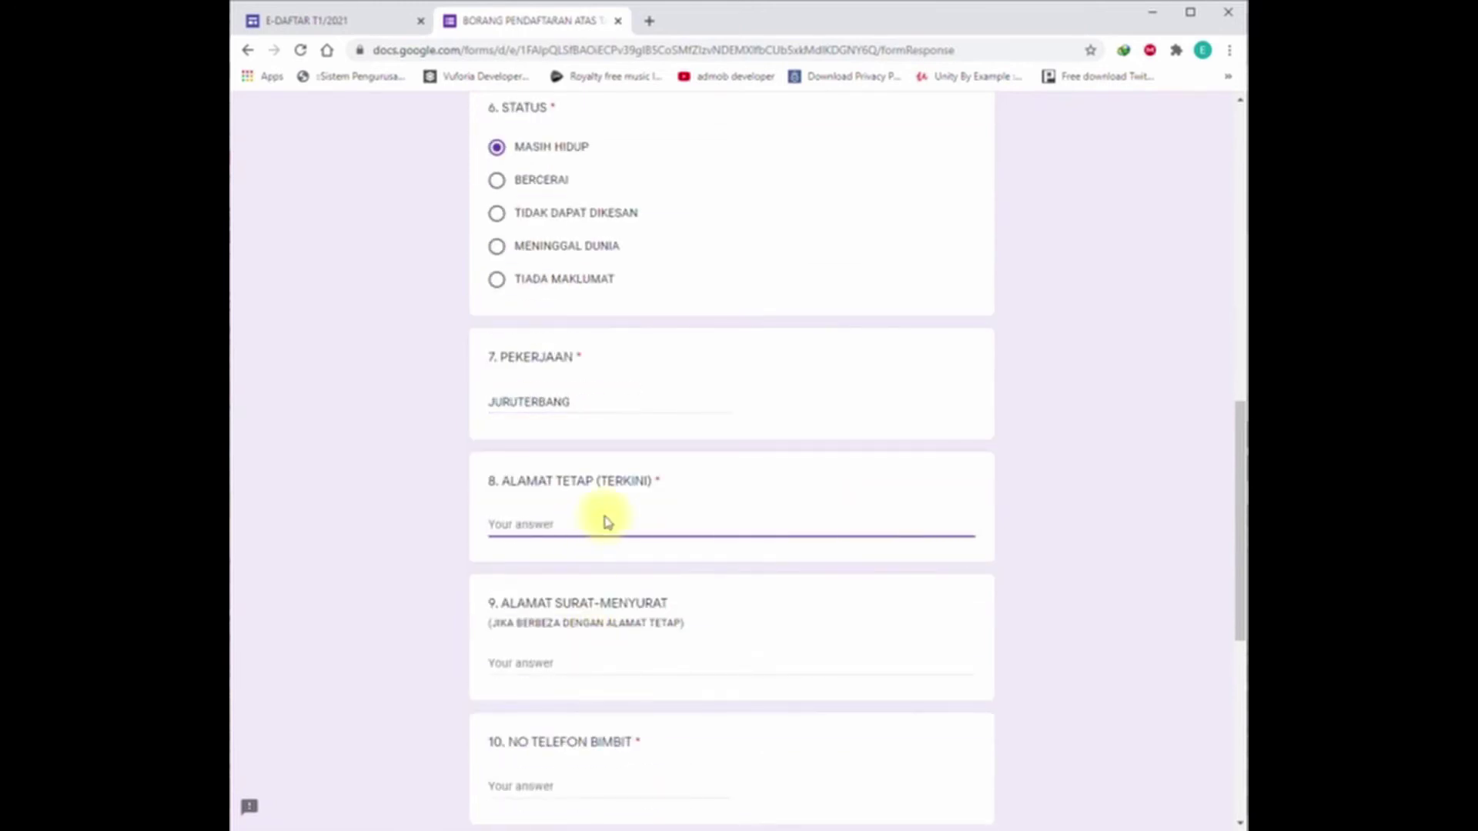
text(KG TUDAN)
key(BackSpace)
key(BackSpace)
text(N BARU)
click(523, 662)
scroll(528, 659, down, 3)
scroll(555, 612, up, 2)
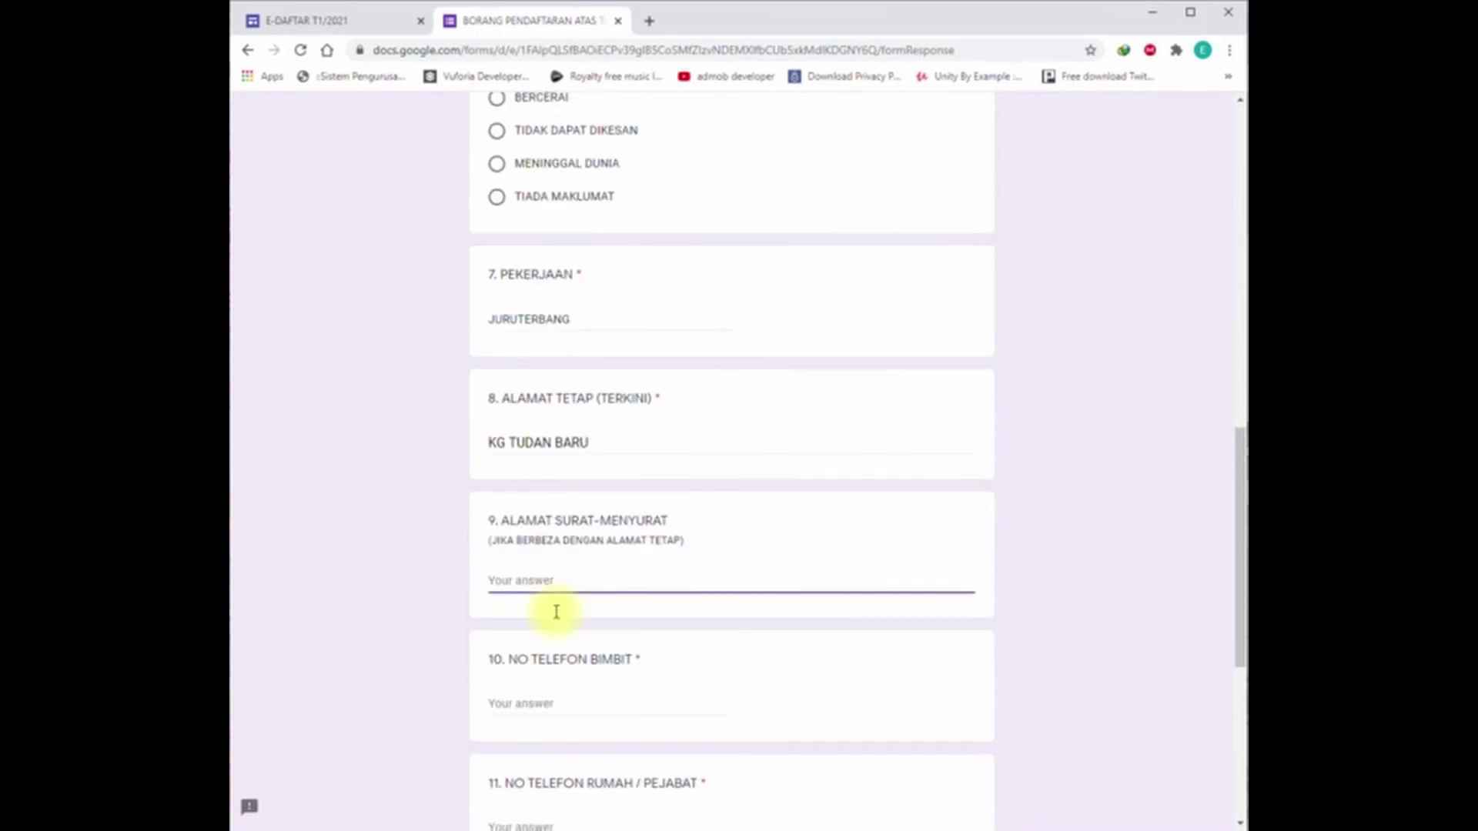
Step: Enter the father's mailing address and mobile number, with a dash for home phone
click(558, 704)
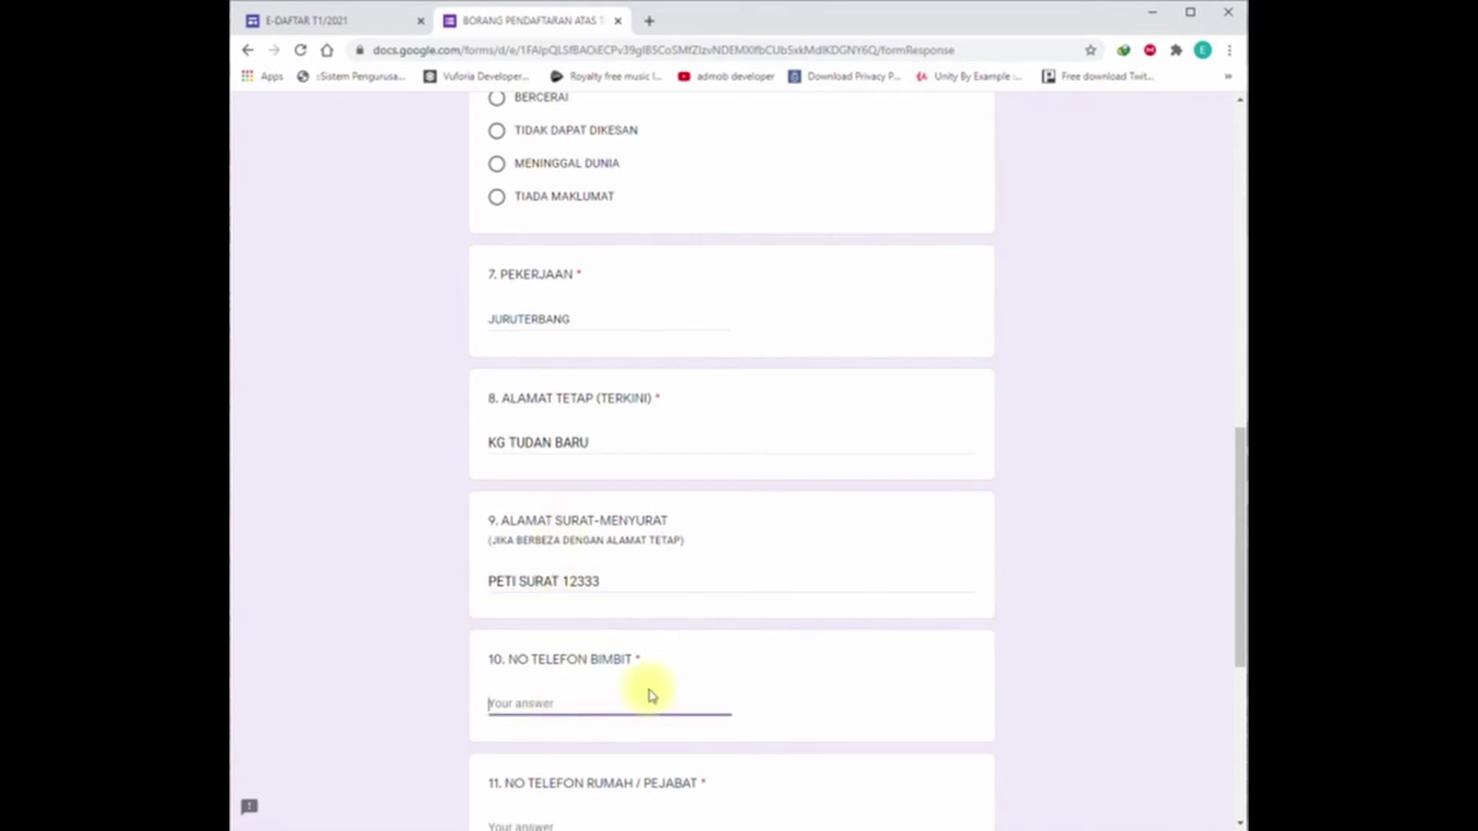
text(012-3456789)
scroll(691, 759, down, 3)
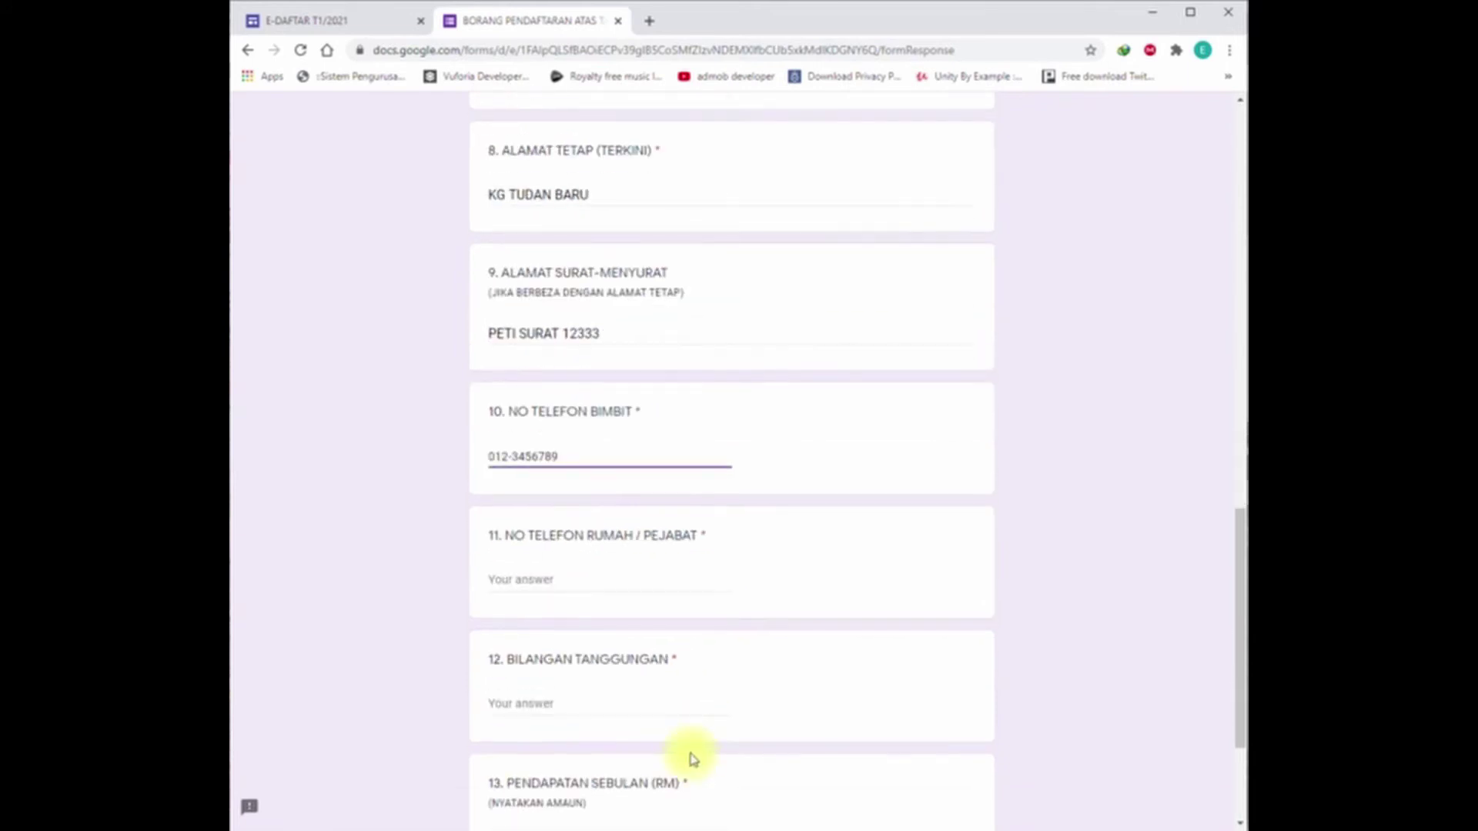
click(589, 578)
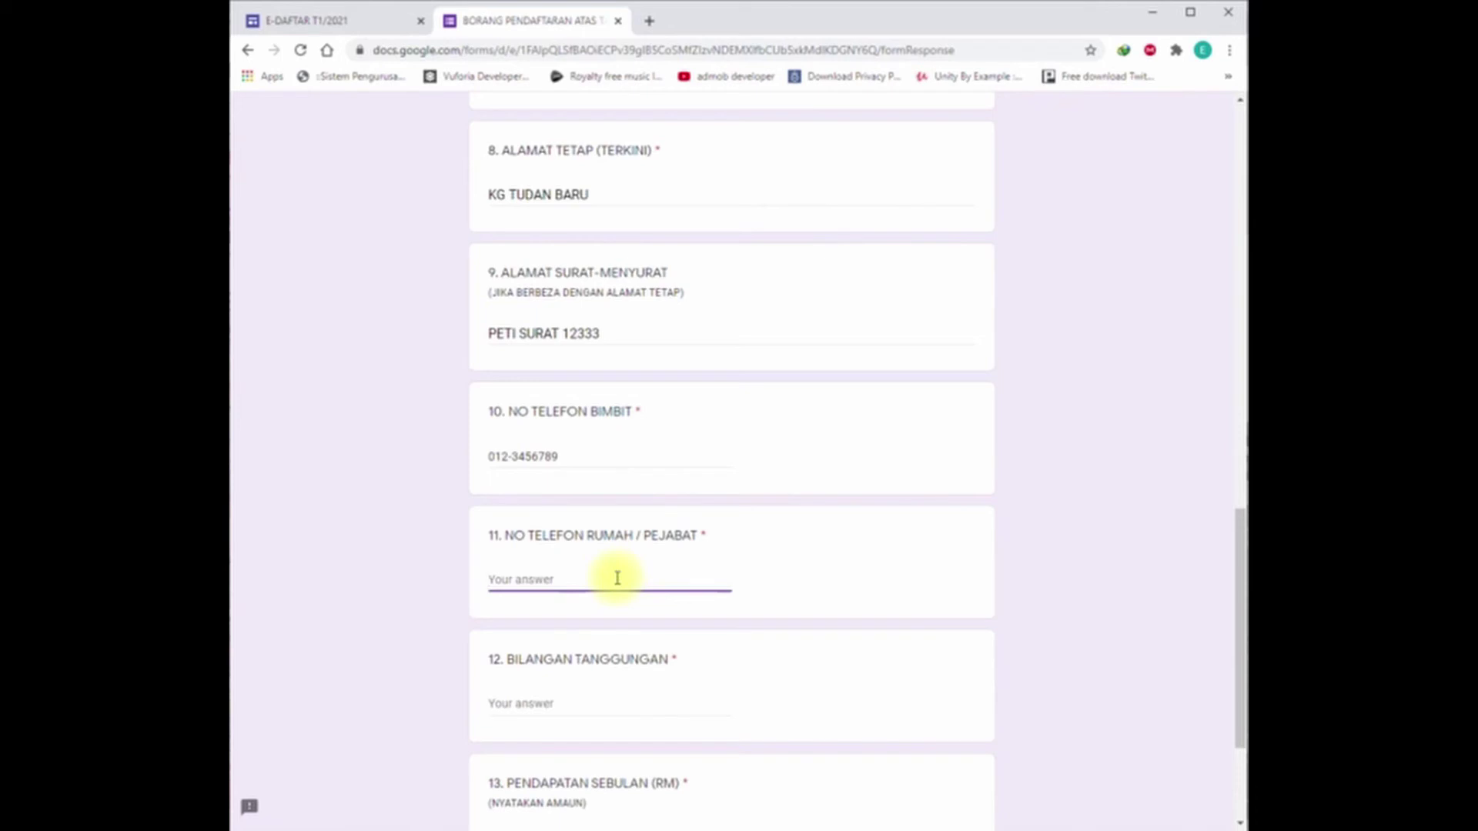
text(-)
Step: Set the number of dependants to 11 and the monthly income to 123456
click(567, 702)
scroll(567, 701, down, 3)
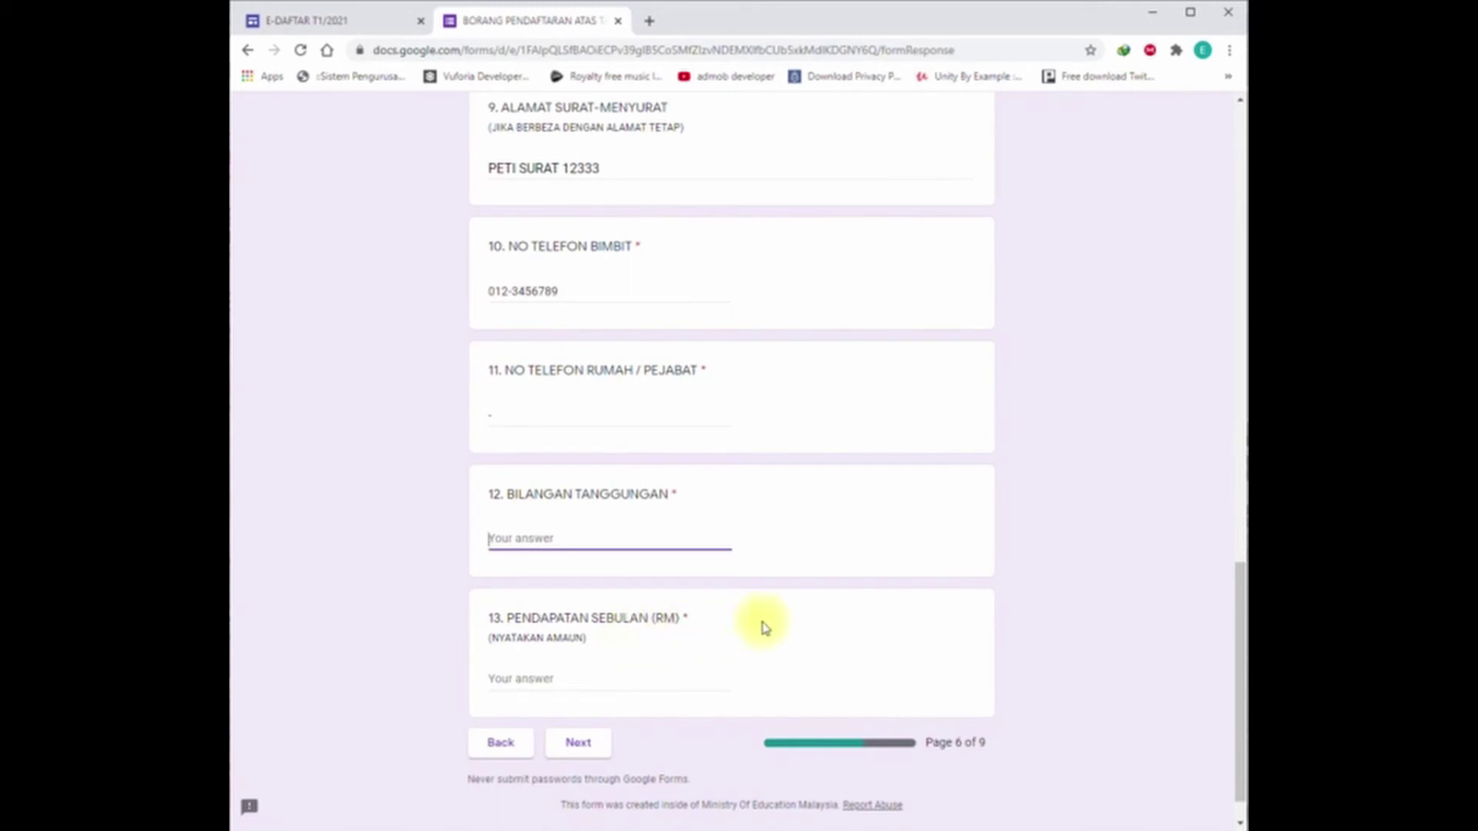
text(9)
key(BackSpace)
text(11)
click(550, 679)
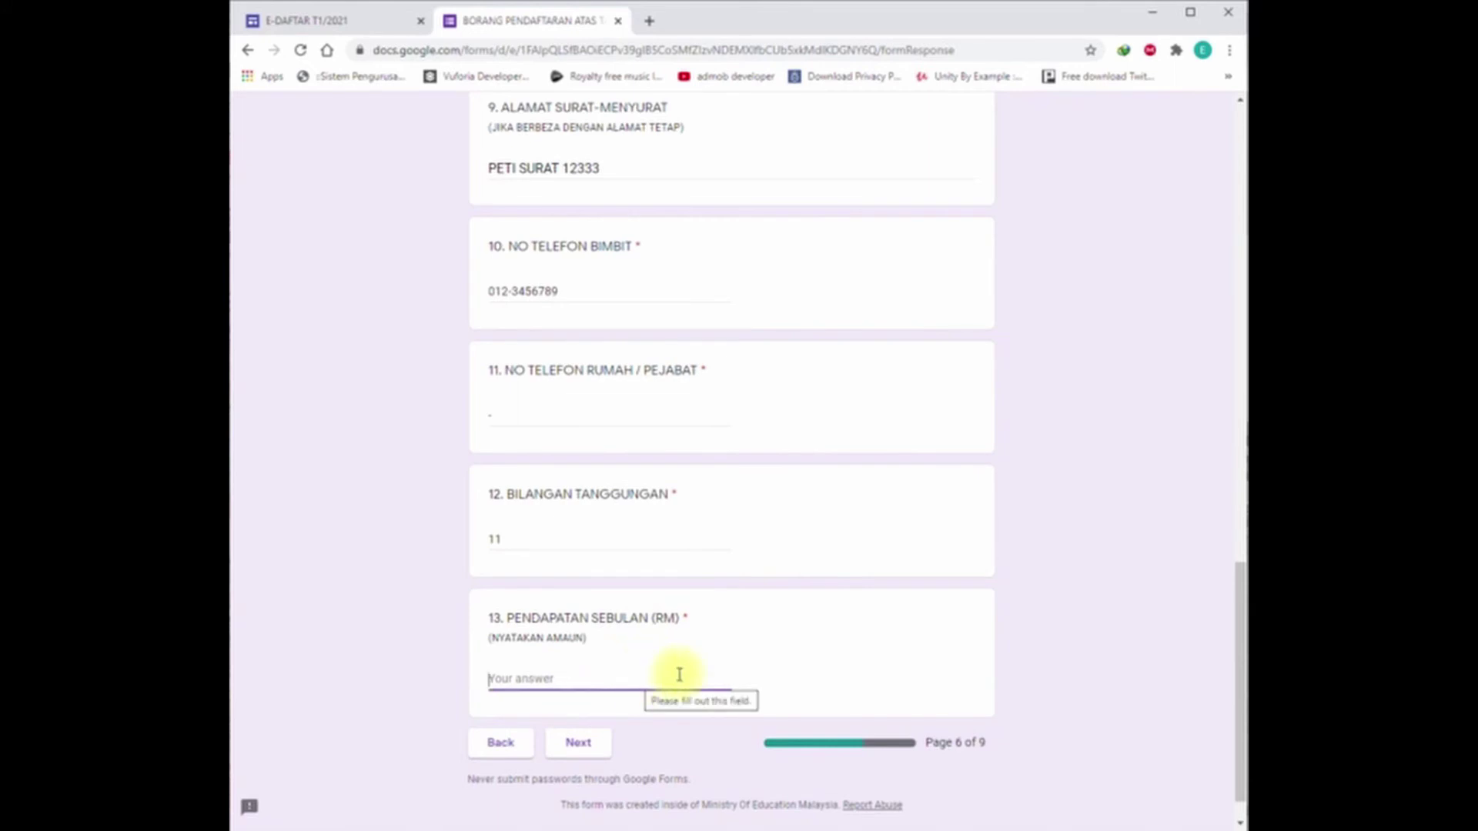
text(123456)
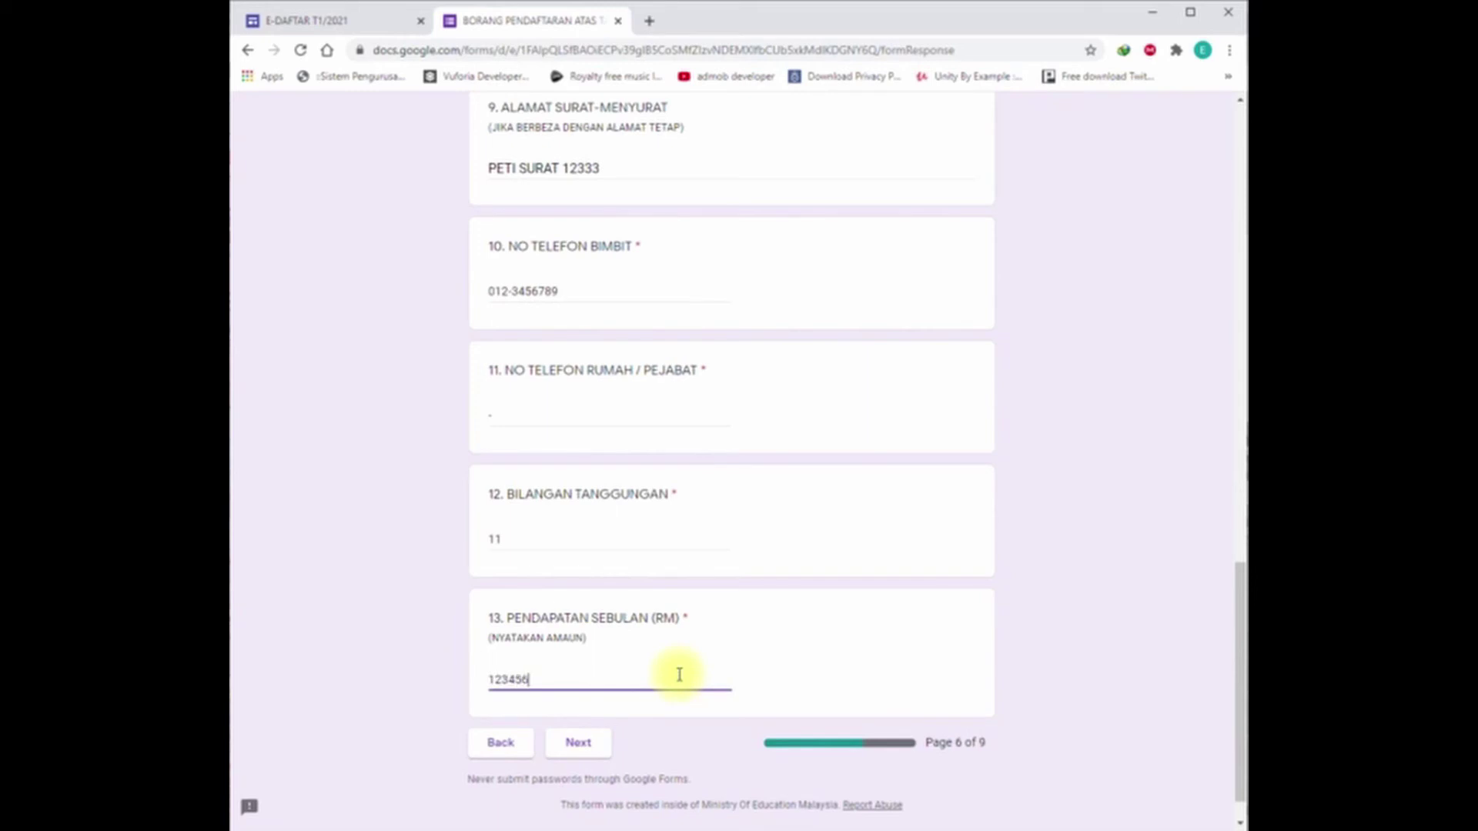
Step: Go to the mother's details section and enter her full name
click(594, 743)
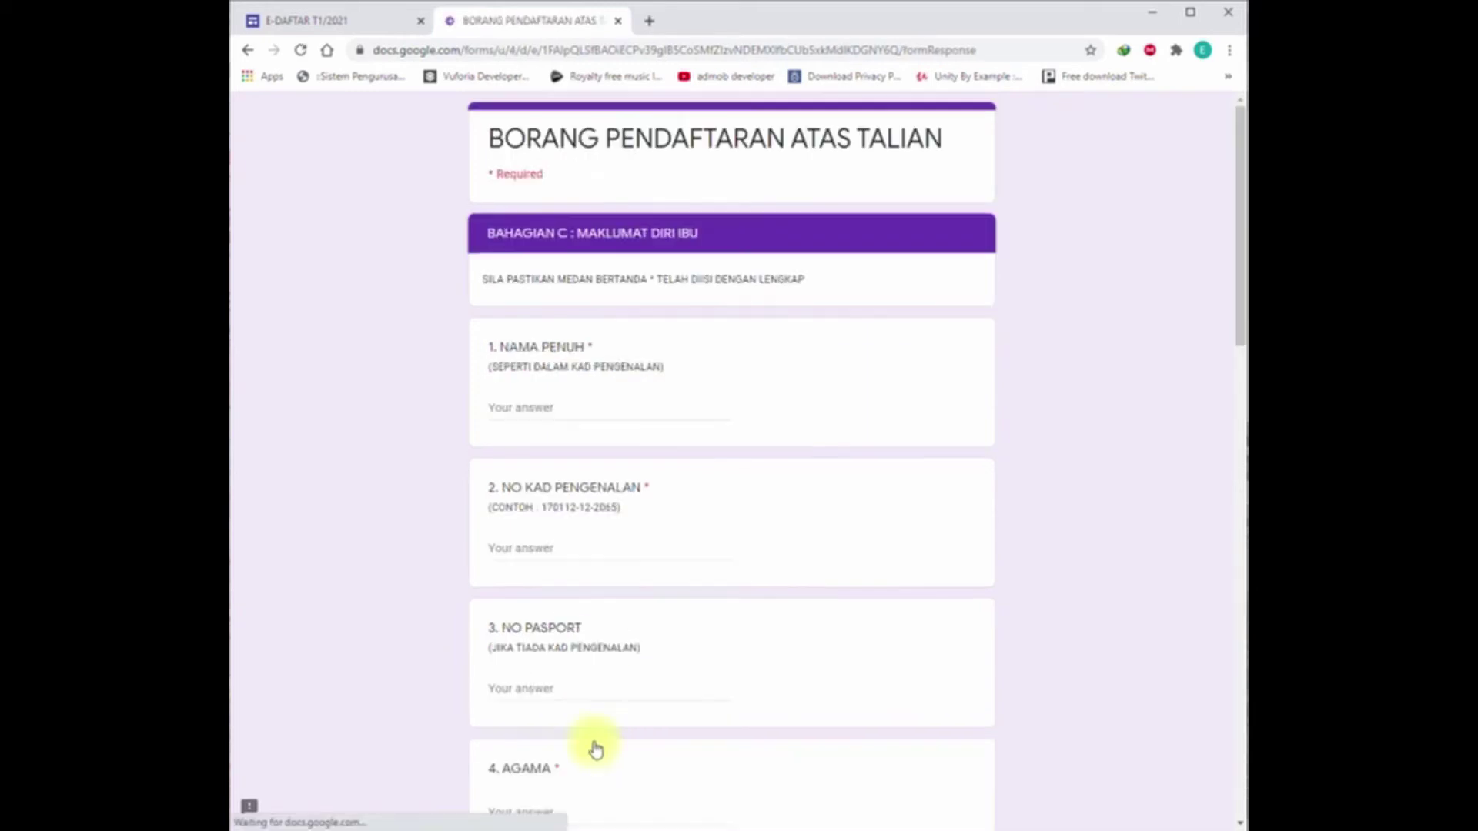
click(592, 412)
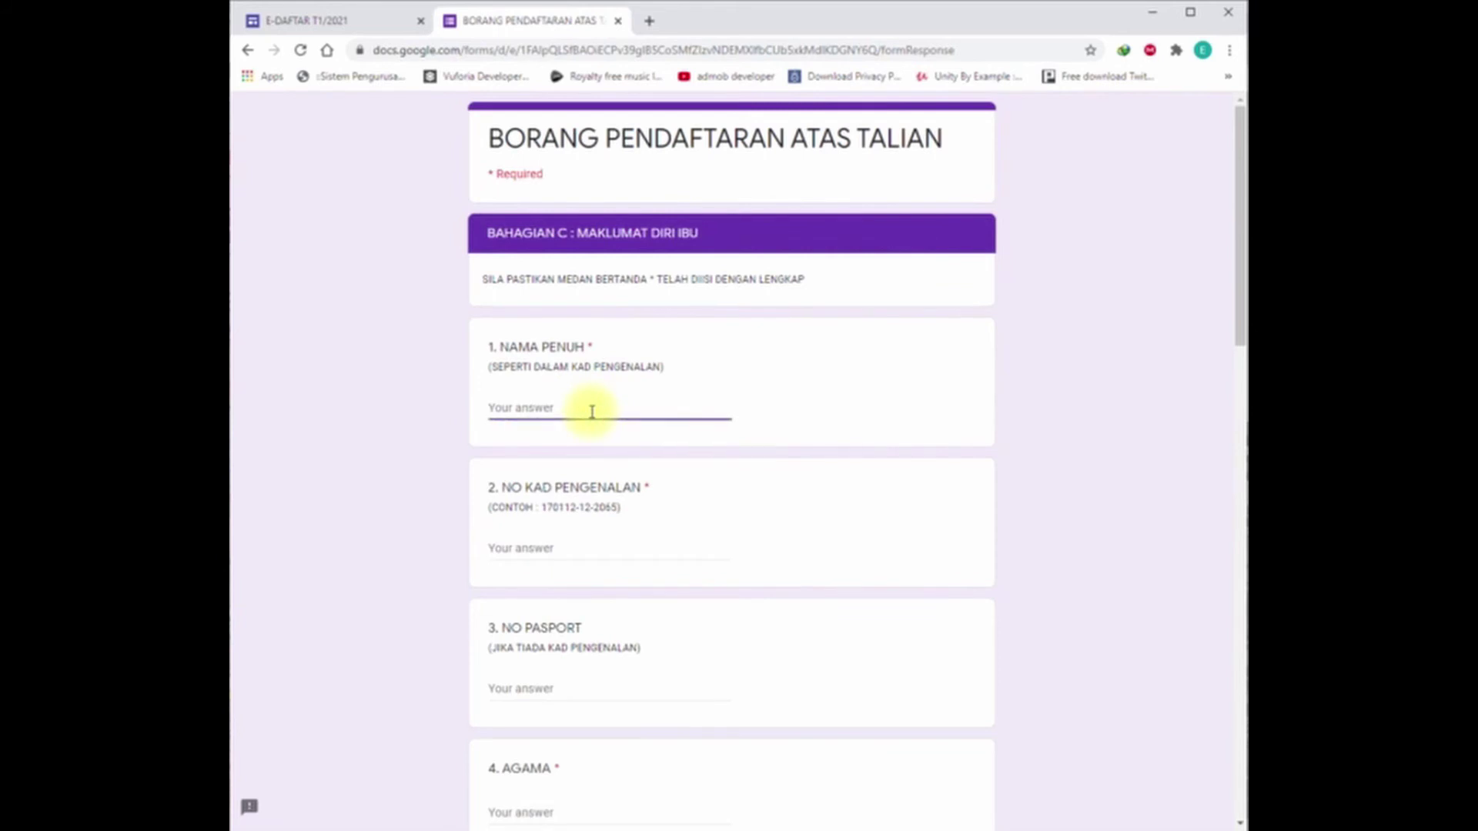
text(AMINAH)
key(BackSpace)
key(BackSpace)
key(BackSpace)
key(BackSpace)
key(BackSpace)
key(BackSpace)
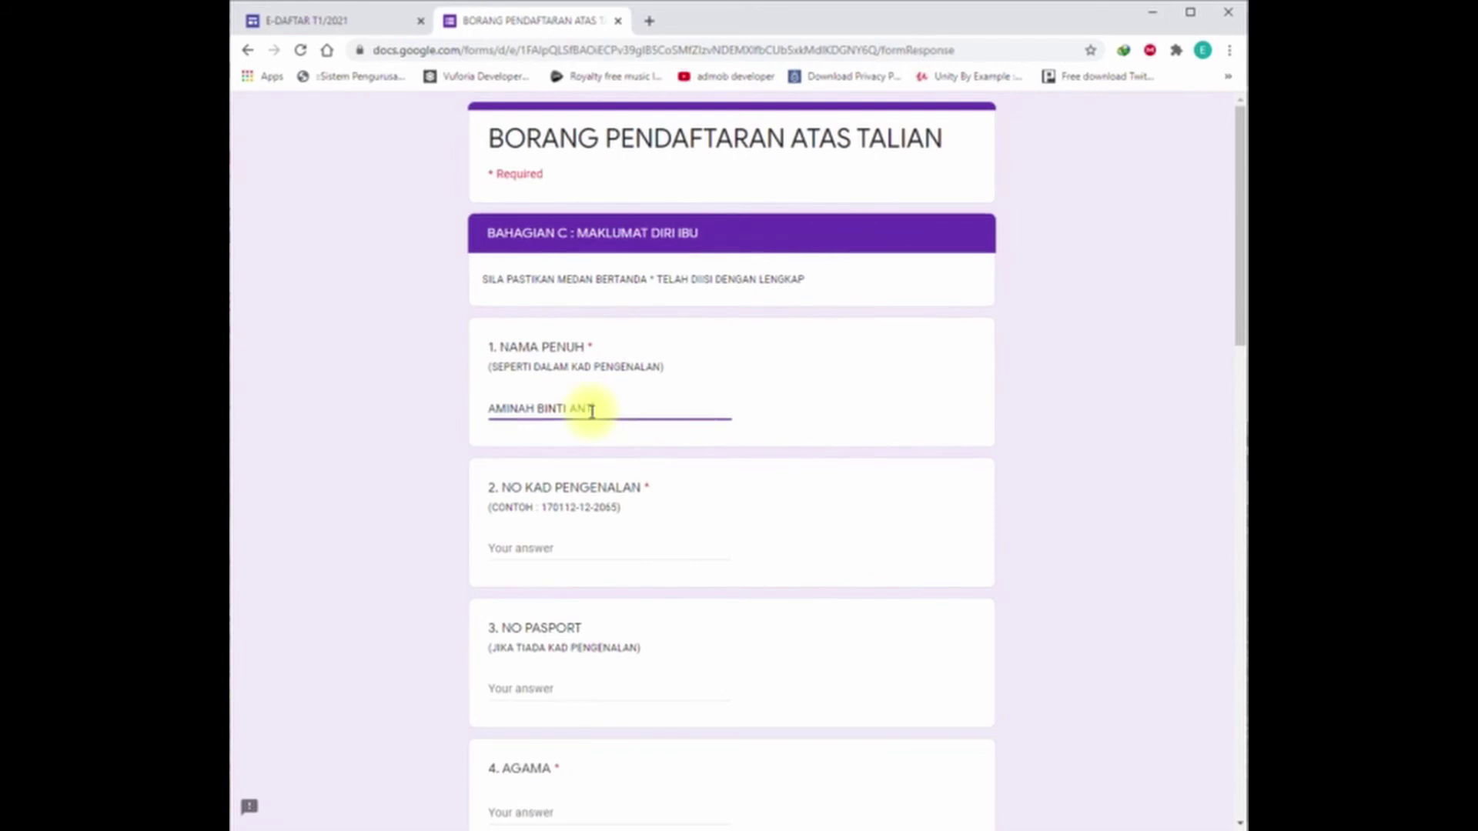
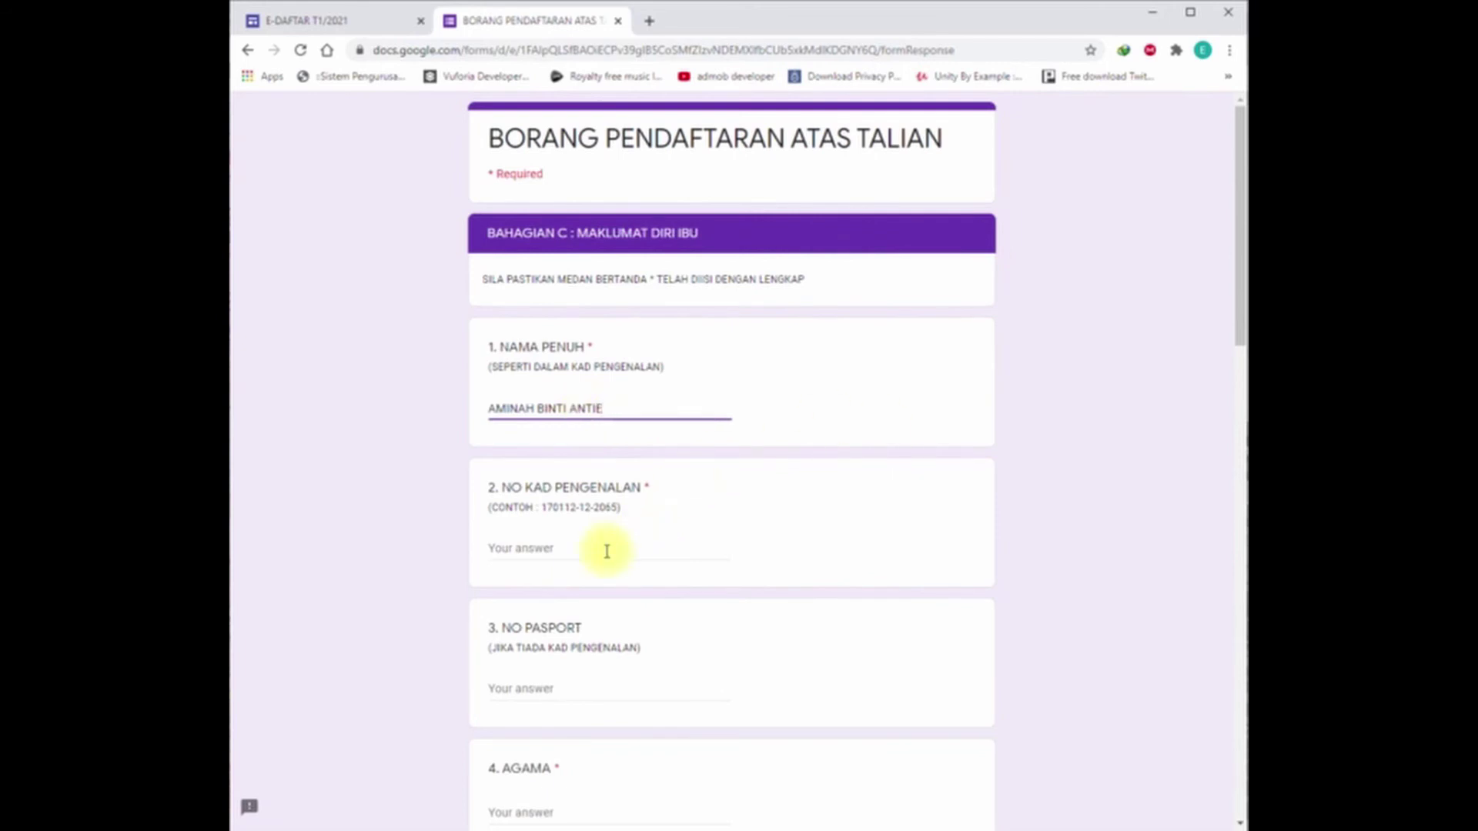
Step: Enter the mother's IC number, religion ISLAM and race DUSUN
click(605, 550)
scroll(633, 603, down, 3)
scroll(636, 607, up, 1)
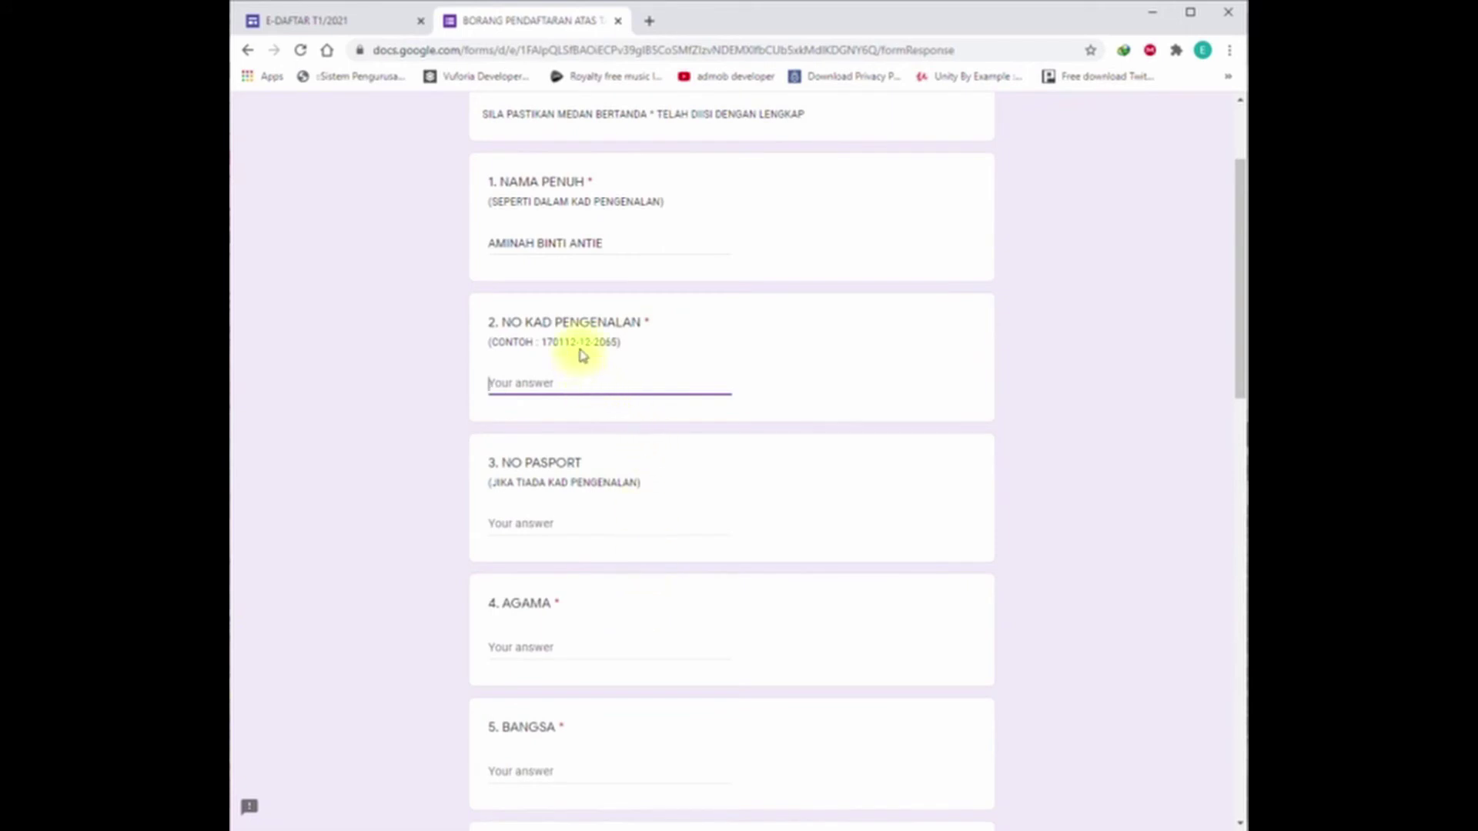
scroll(613, 644, down, 2)
click(528, 481)
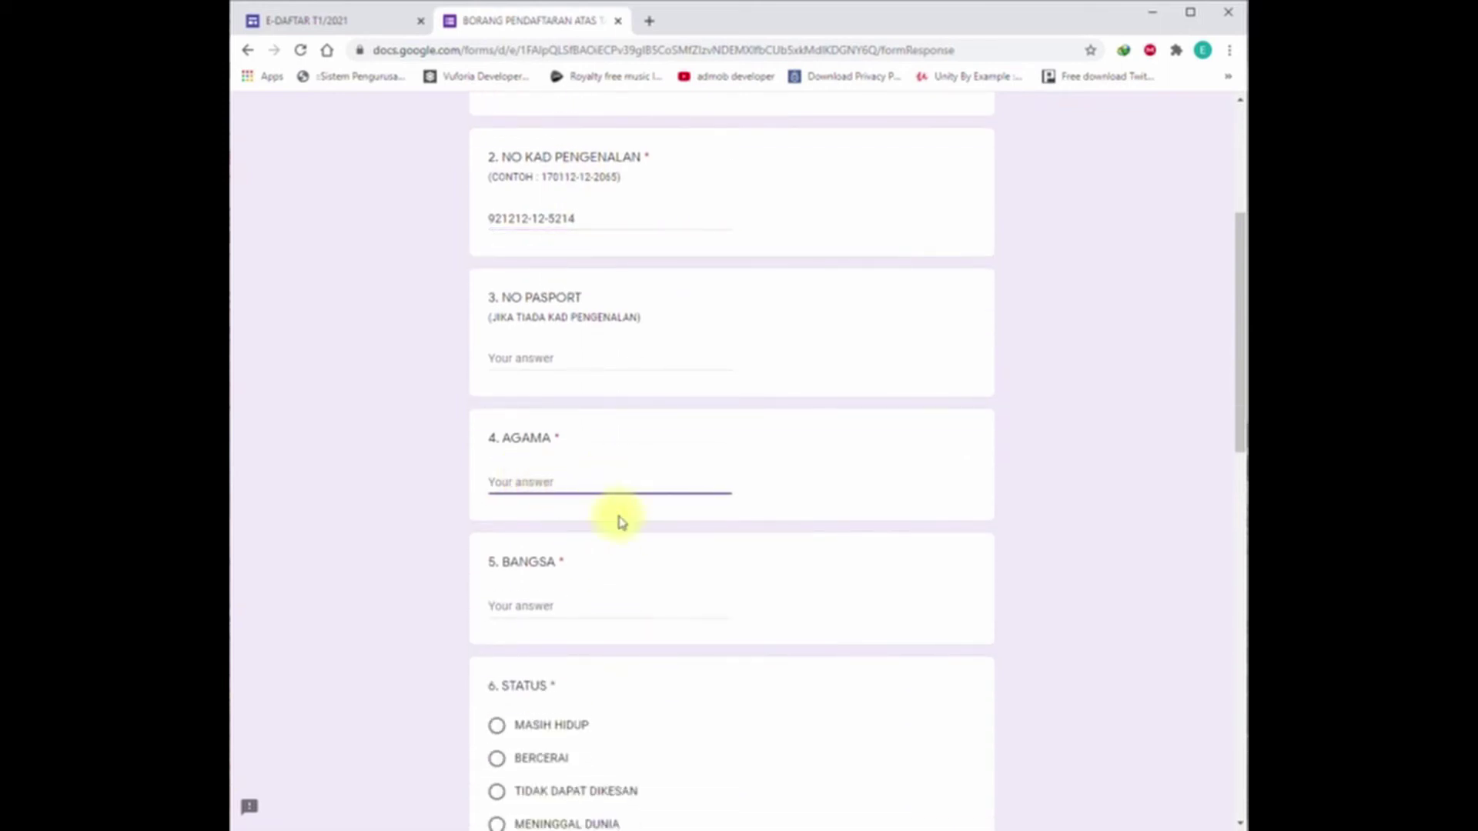
text(ISLAM)
key(Tab)
text(DUSUN)
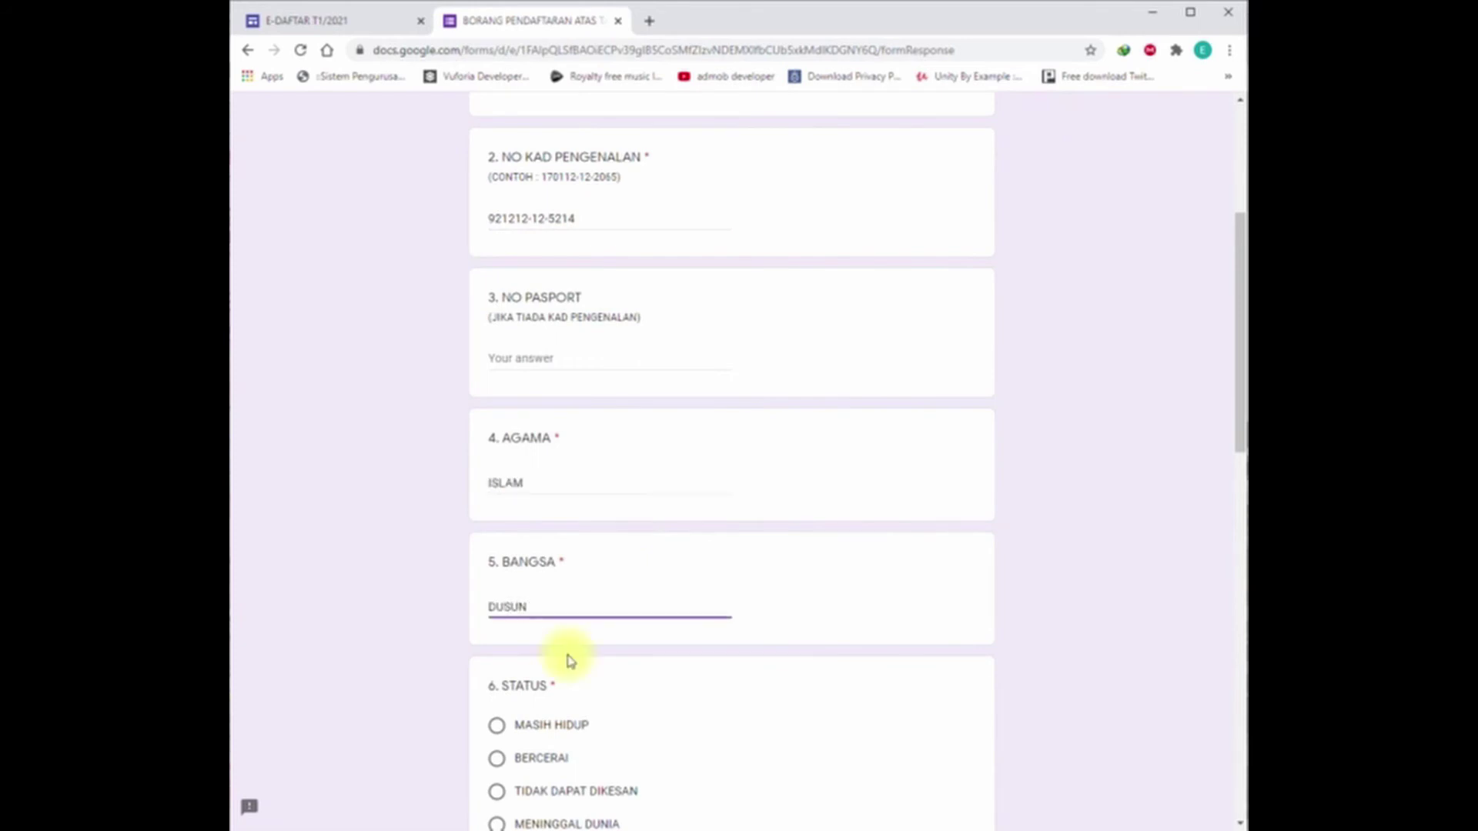
scroll(579, 674, down, 3)
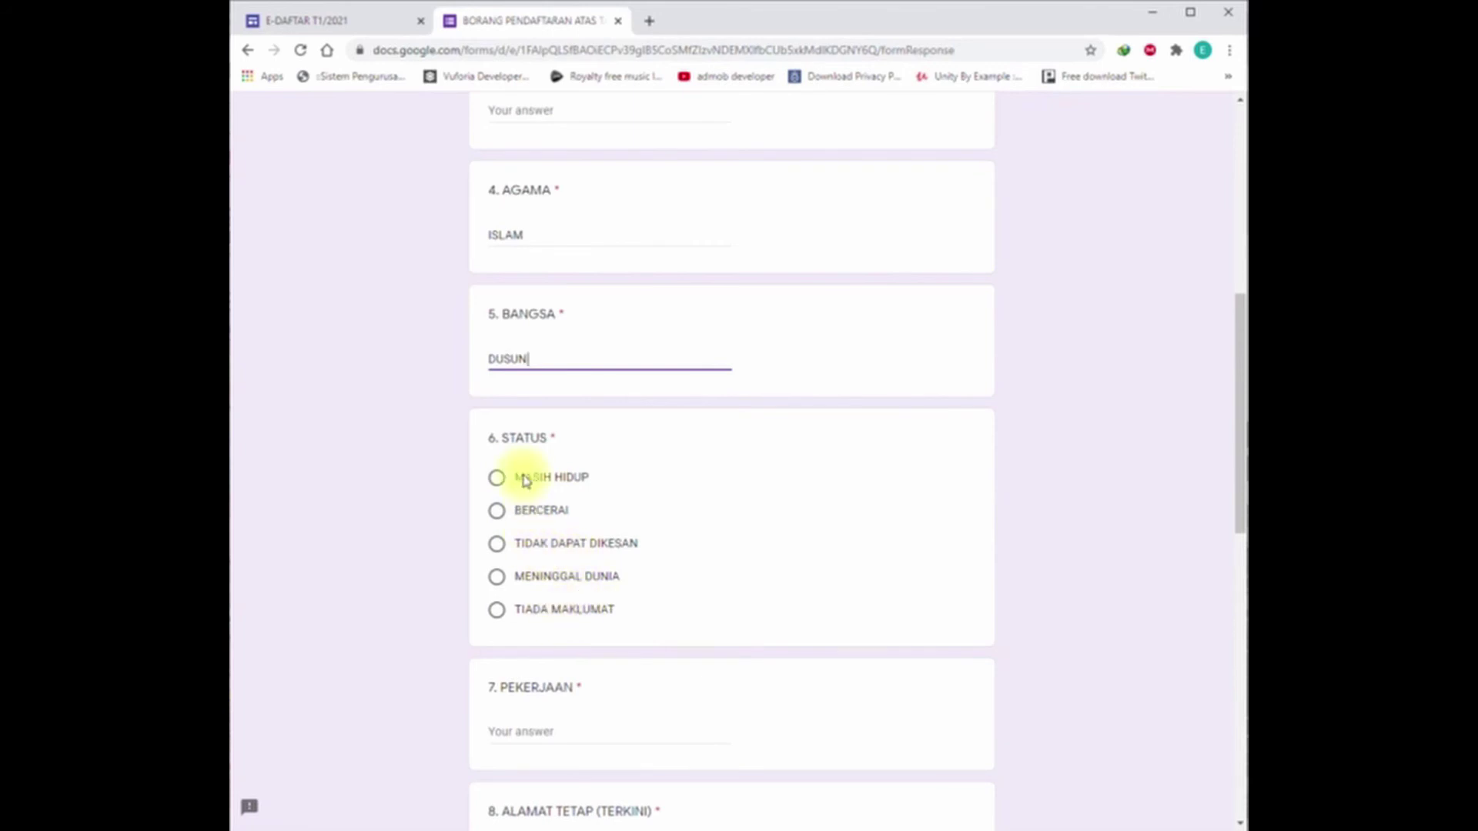
Step: Mark the mother as MASIH HIDUP, occupation SURI RUMAH, and enter her permanent address
click(500, 484)
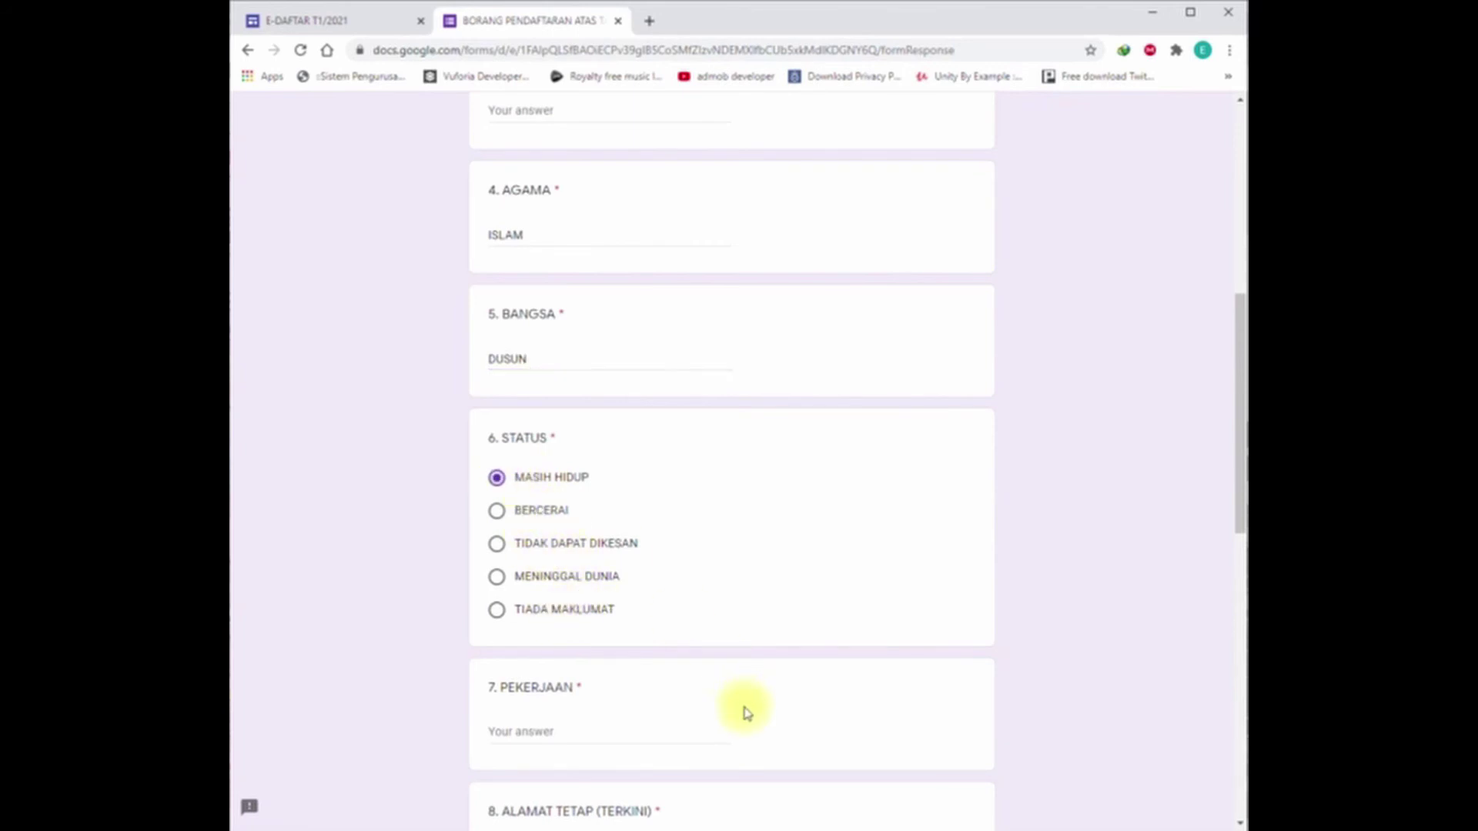
scroll(746, 709, down, 2)
click(512, 568)
text(SURI RUMA)
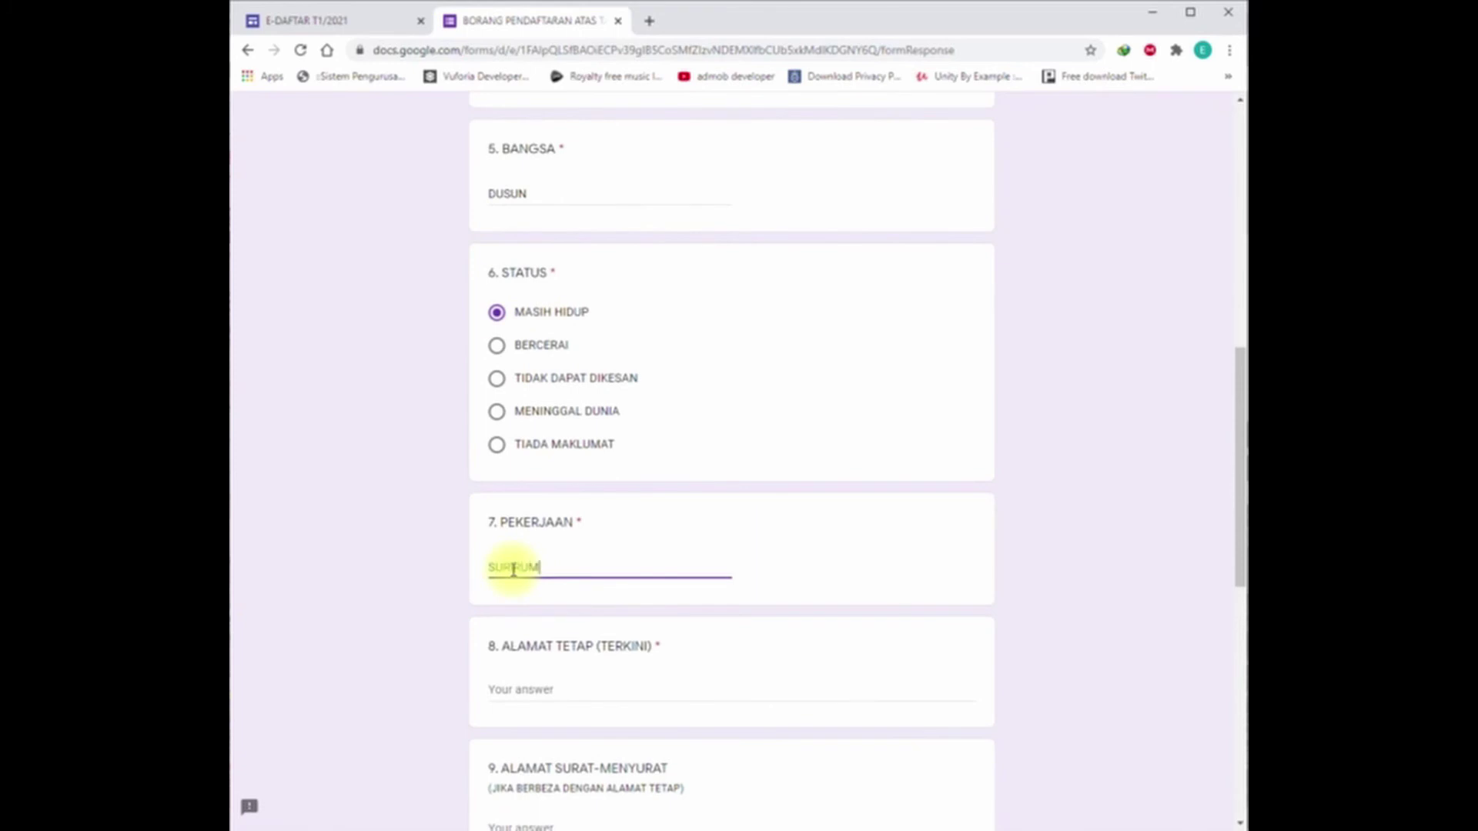
text(H)
click(548, 685)
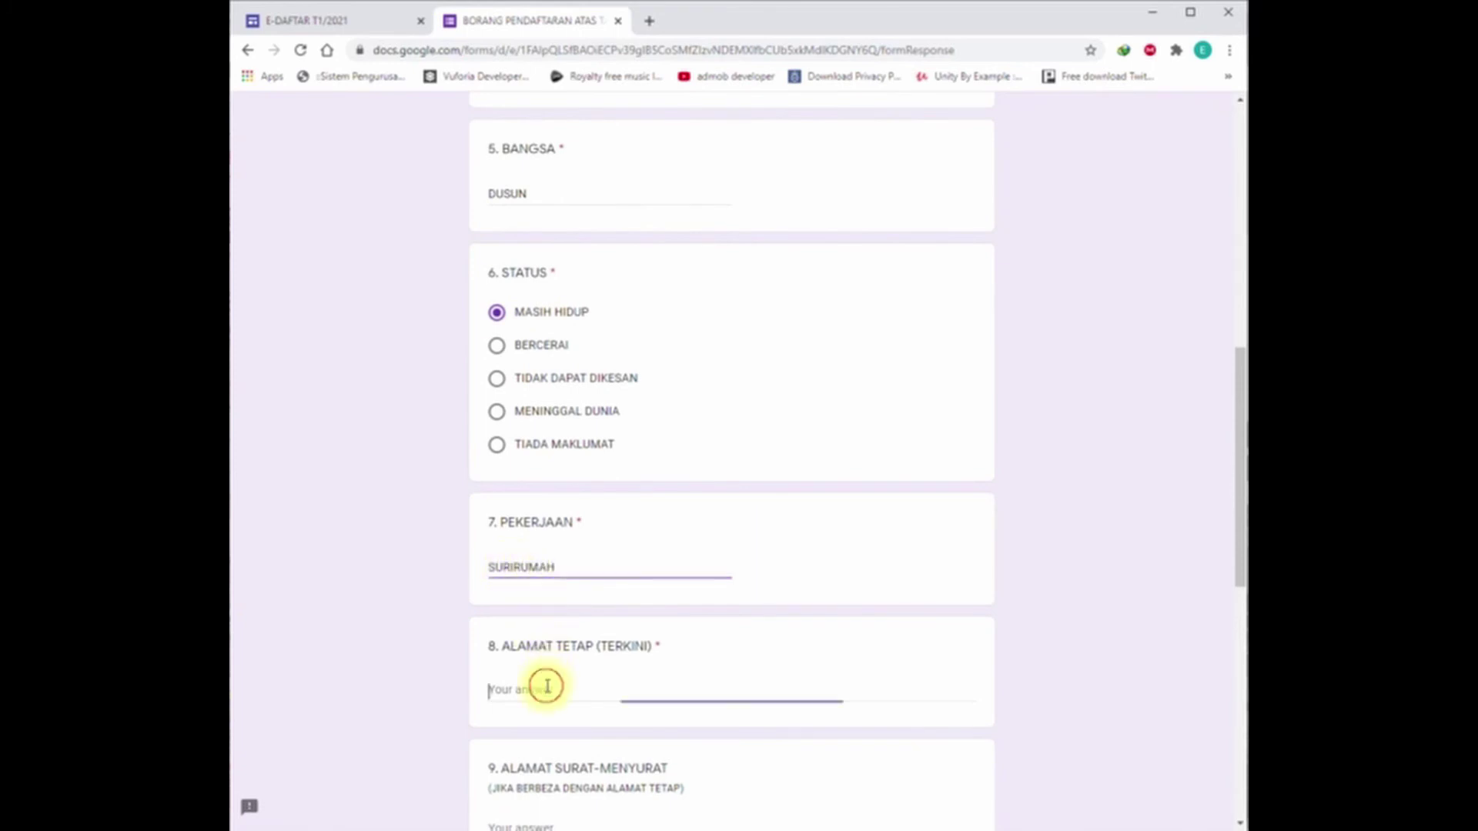
scroll(548, 683, down, 3)
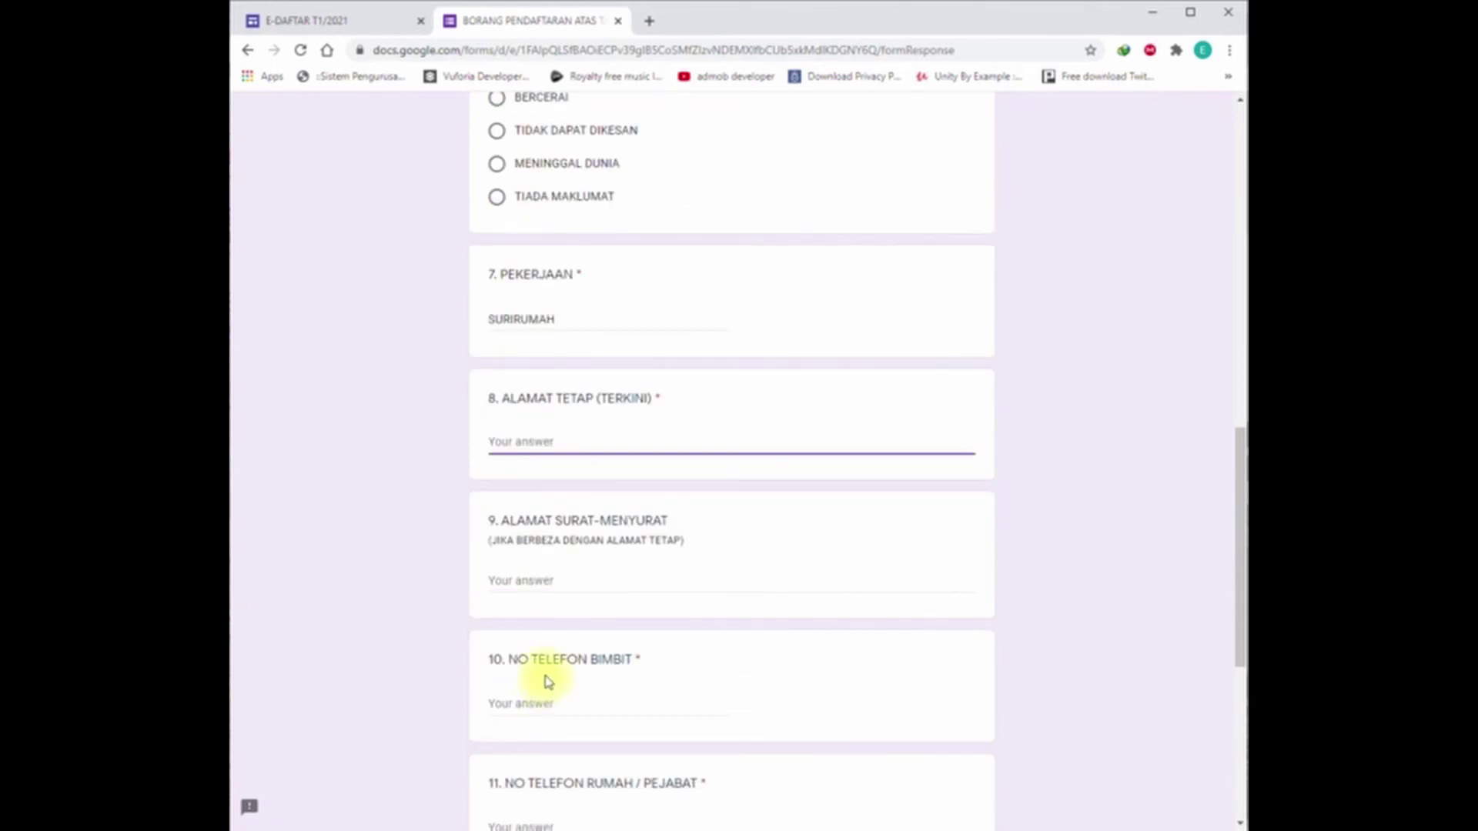
text(KG TUDAN BARU)
Step: Enter the mother's mailing address and mobile number, with a dash for home phone
click(562, 576)
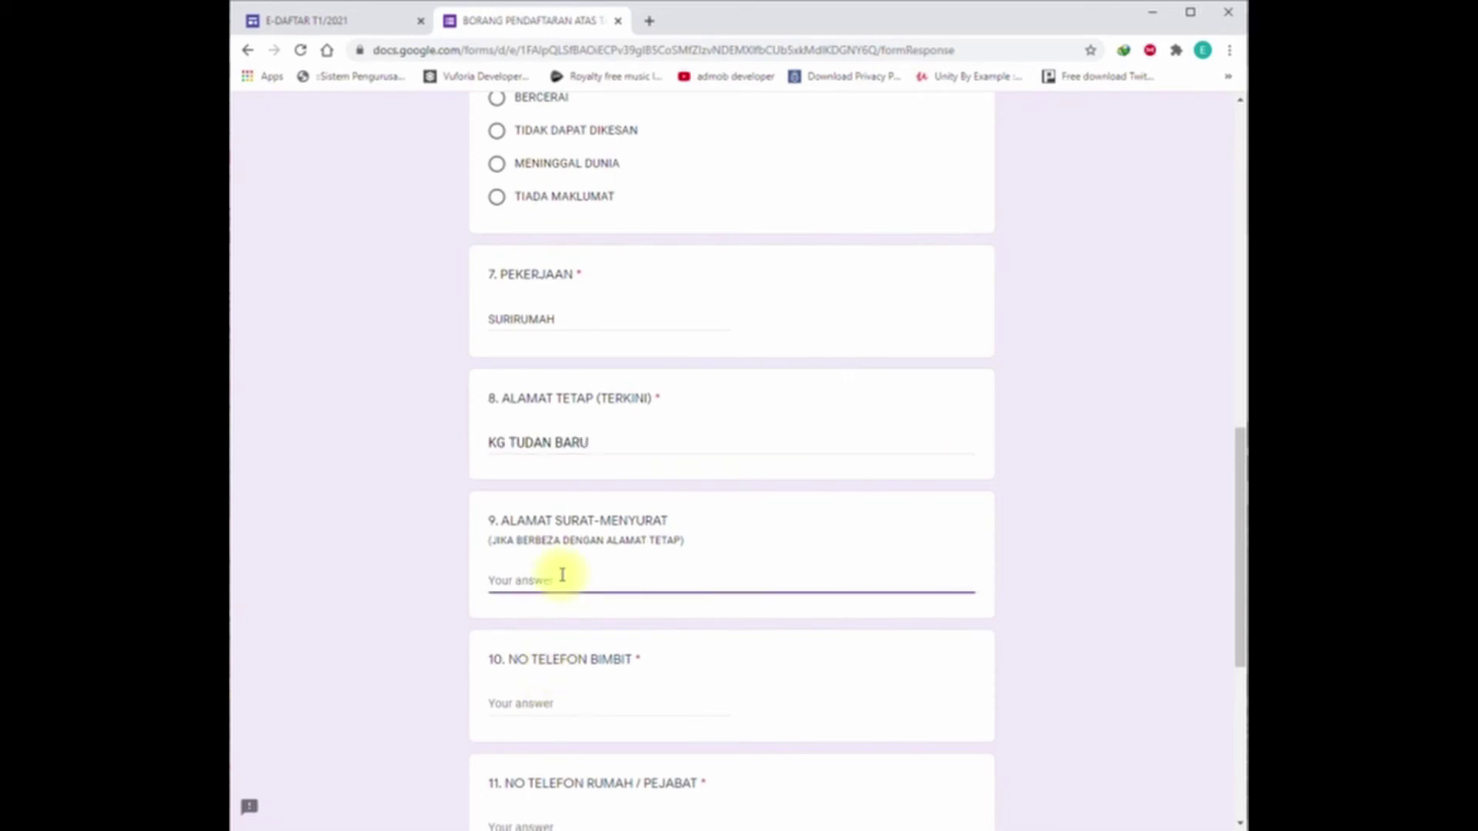
click(559, 699)
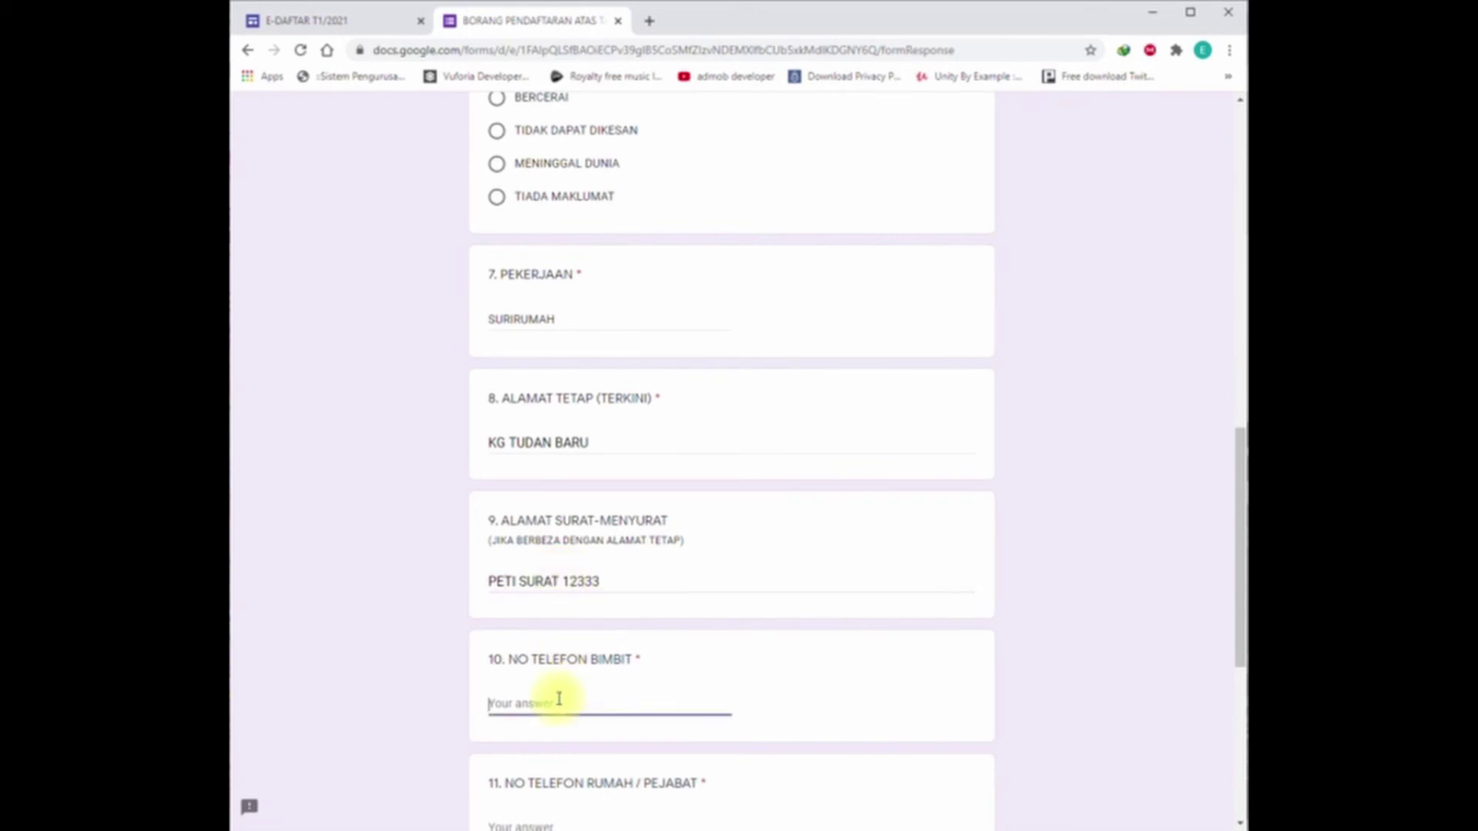
text(013-4567890)
scroll(559, 700, down, 4)
click(577, 493)
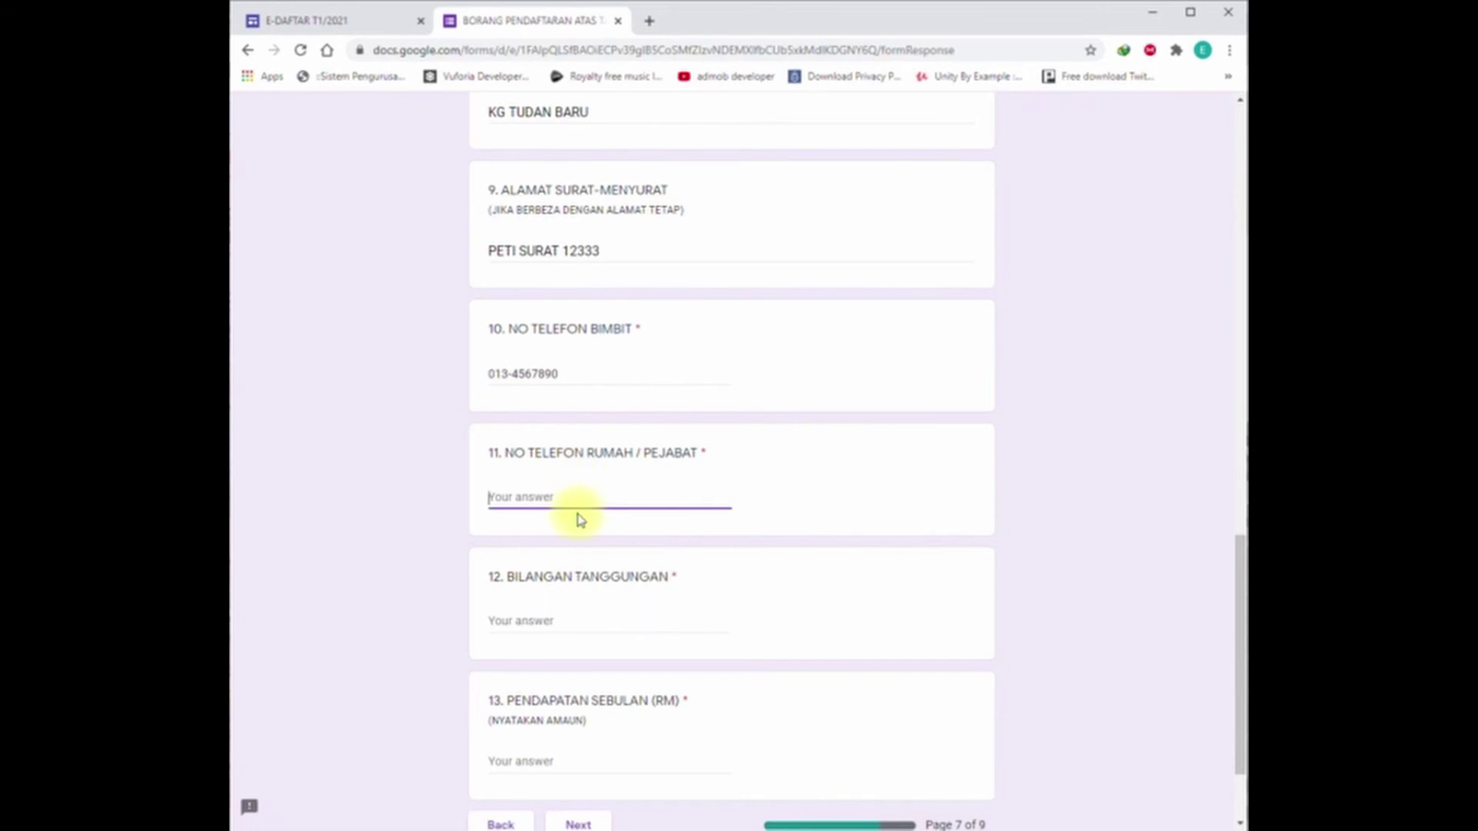
text(-)
Step: Set 11 dependants and monthly income 0, then go to the next page
click(559, 622)
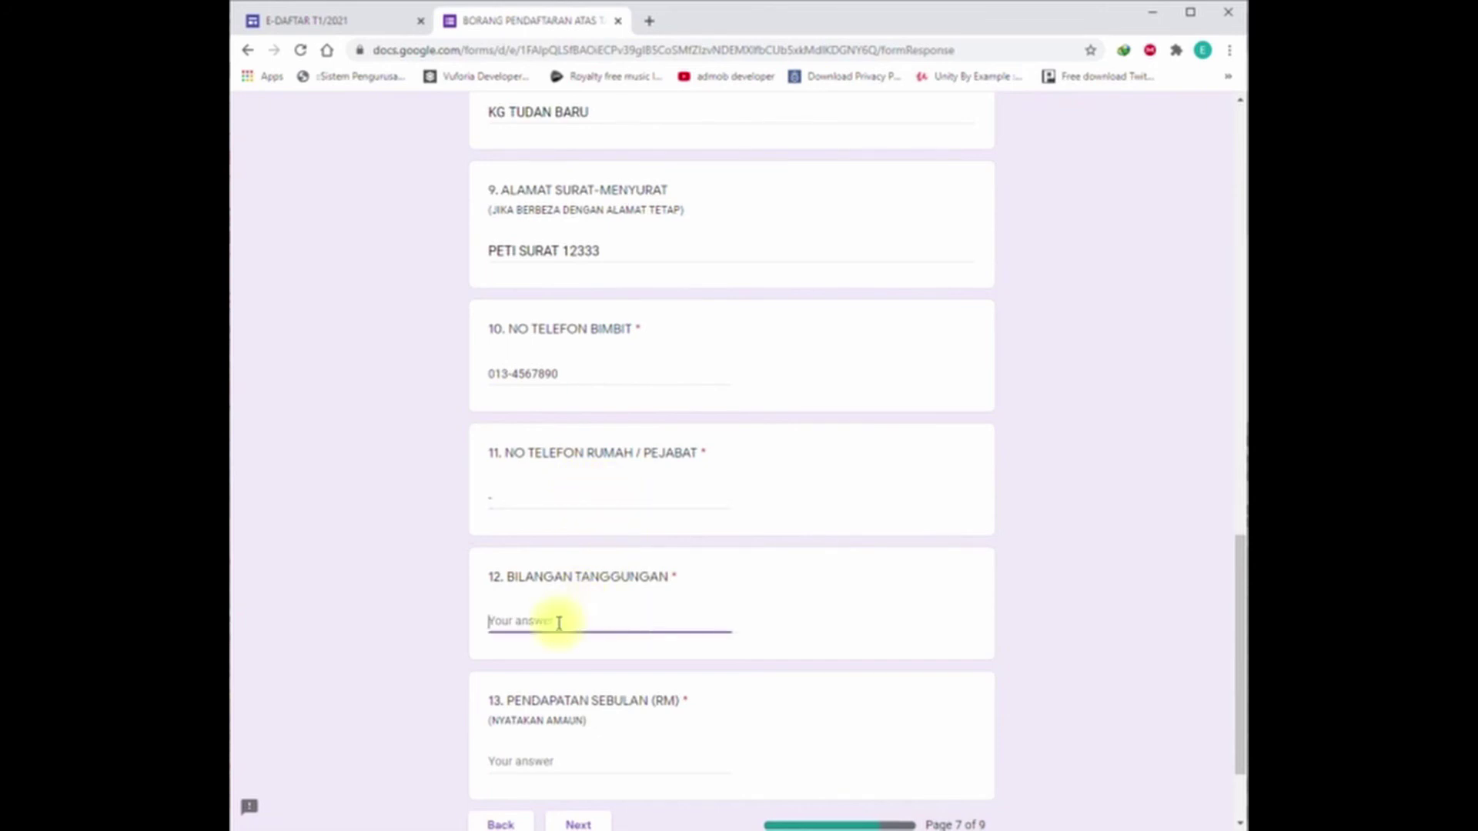
scroll(648, 689, down, 2)
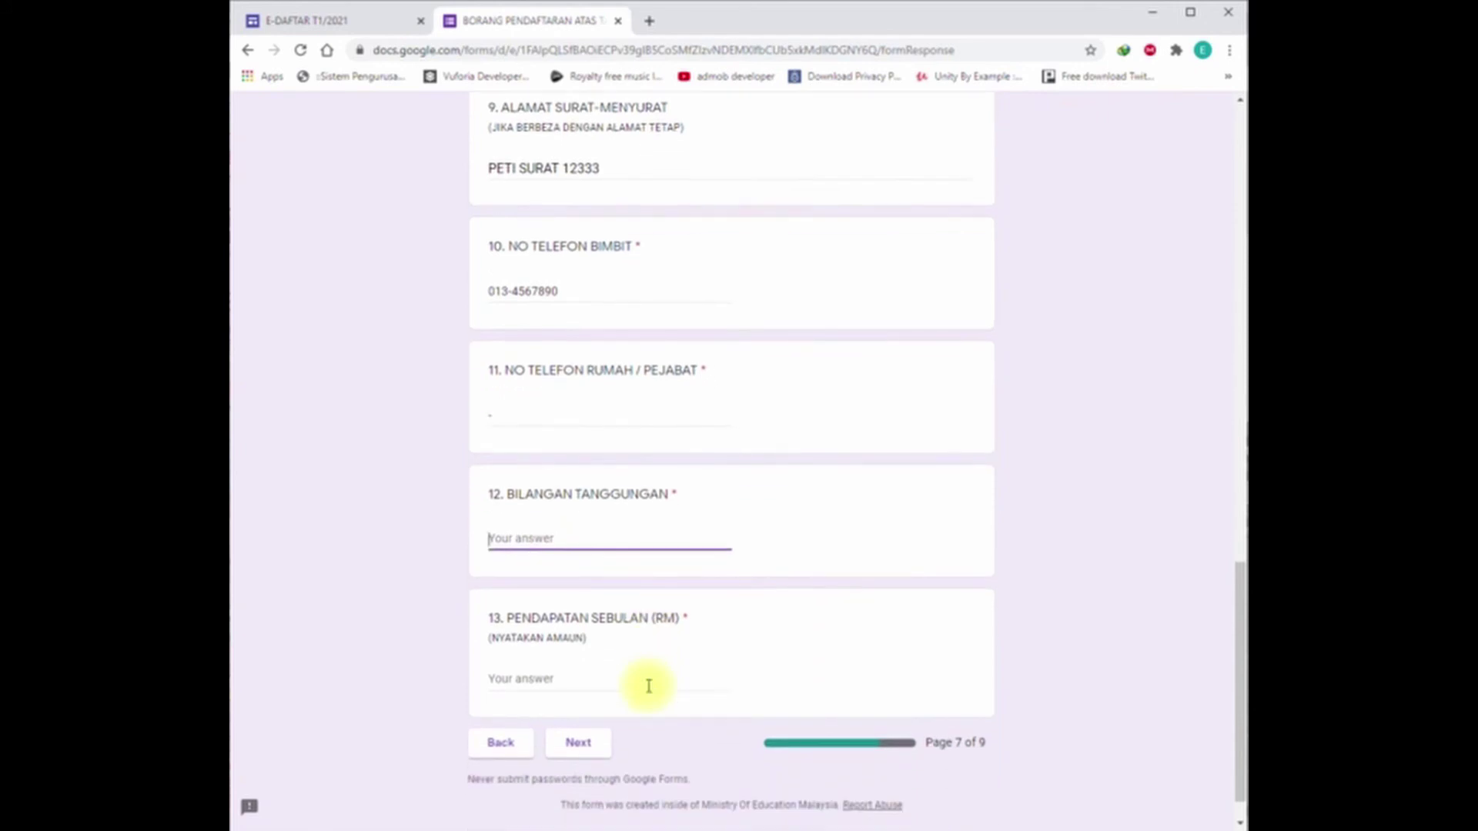
text(11)
click(633, 685)
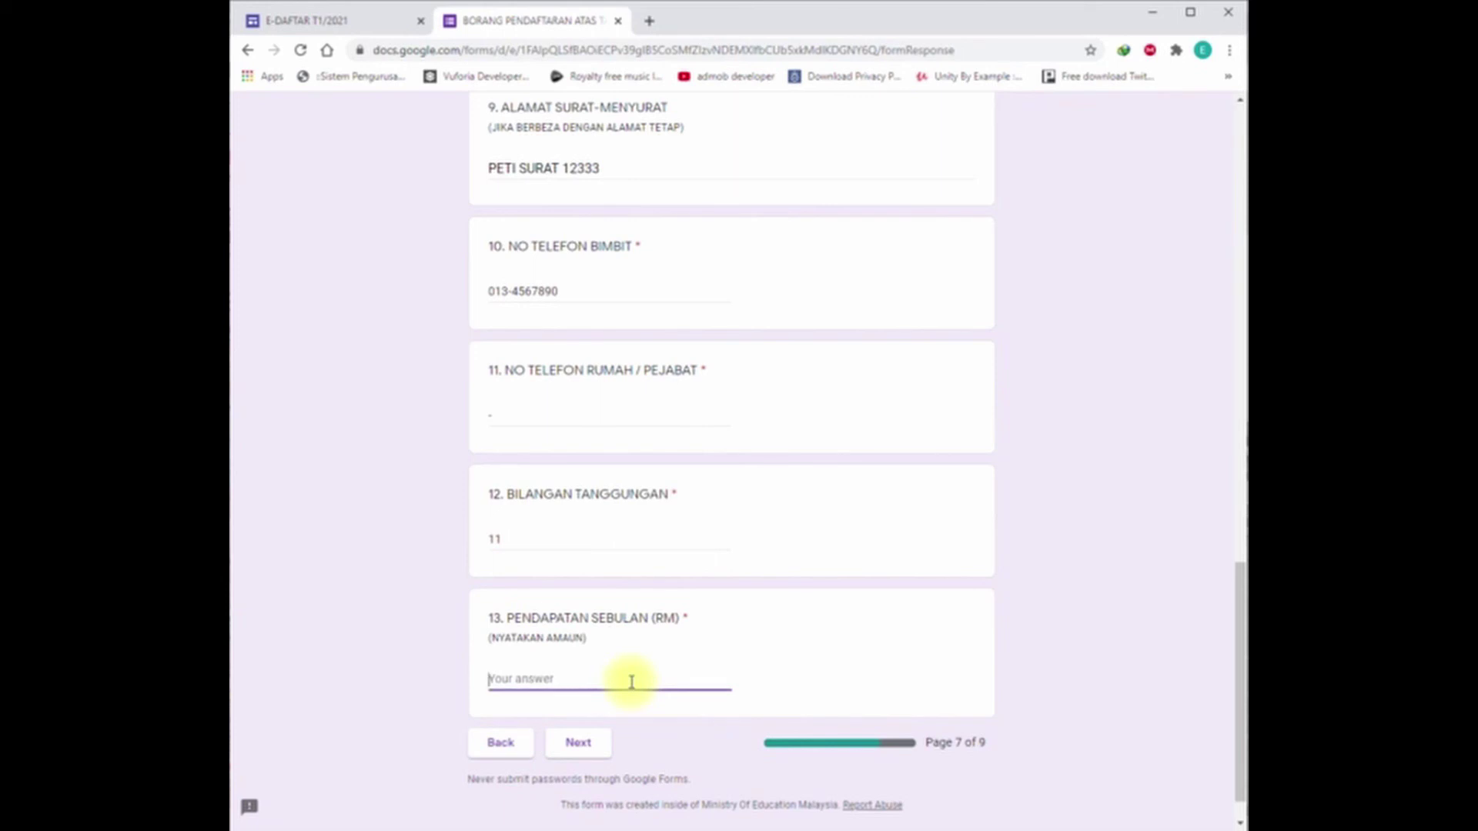
text(0)
click(578, 744)
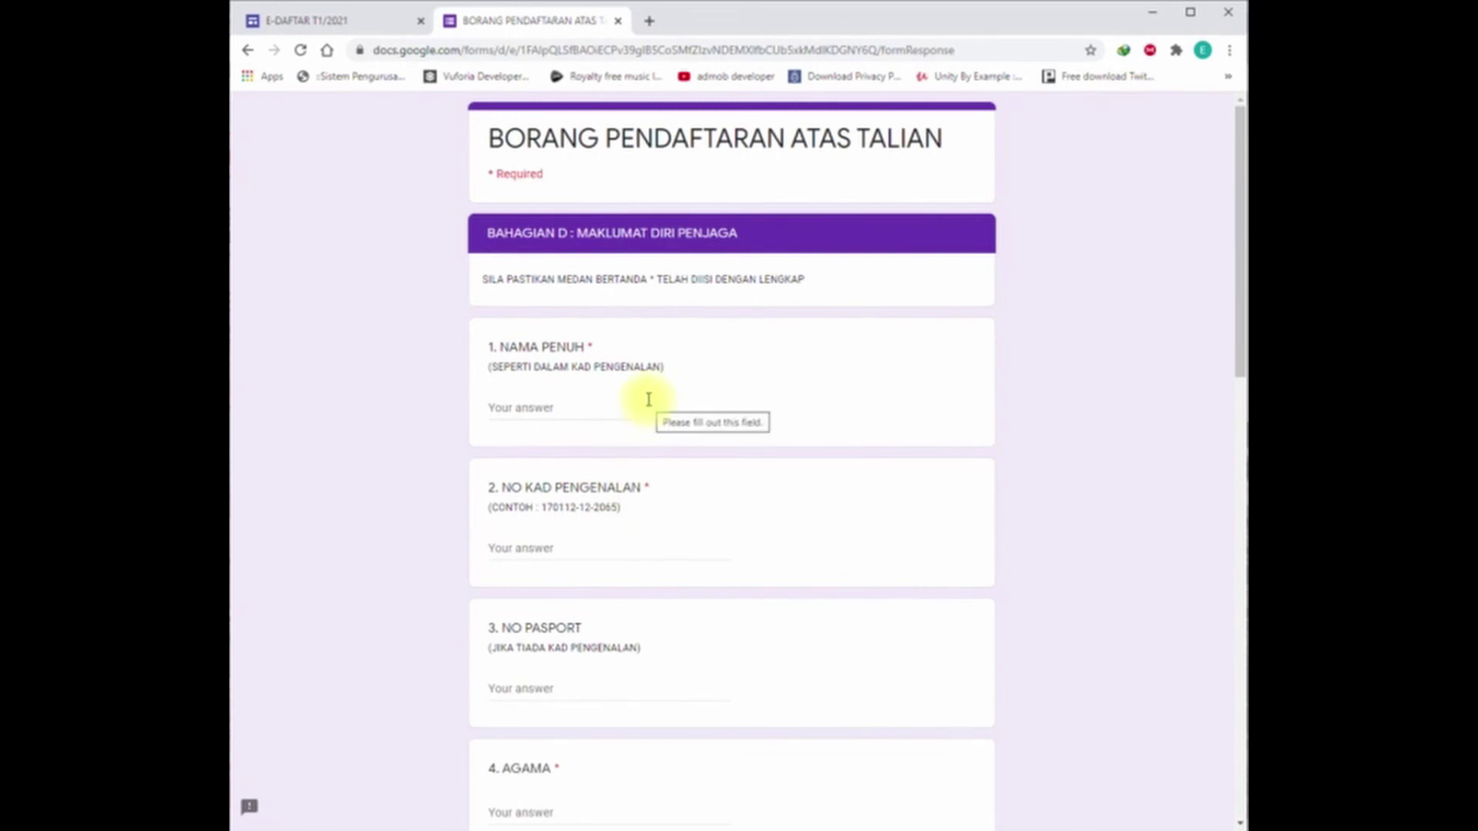
Step: Put a dash in the guardian's name, IC, passport, religion, race and occupation fields
click(579, 409)
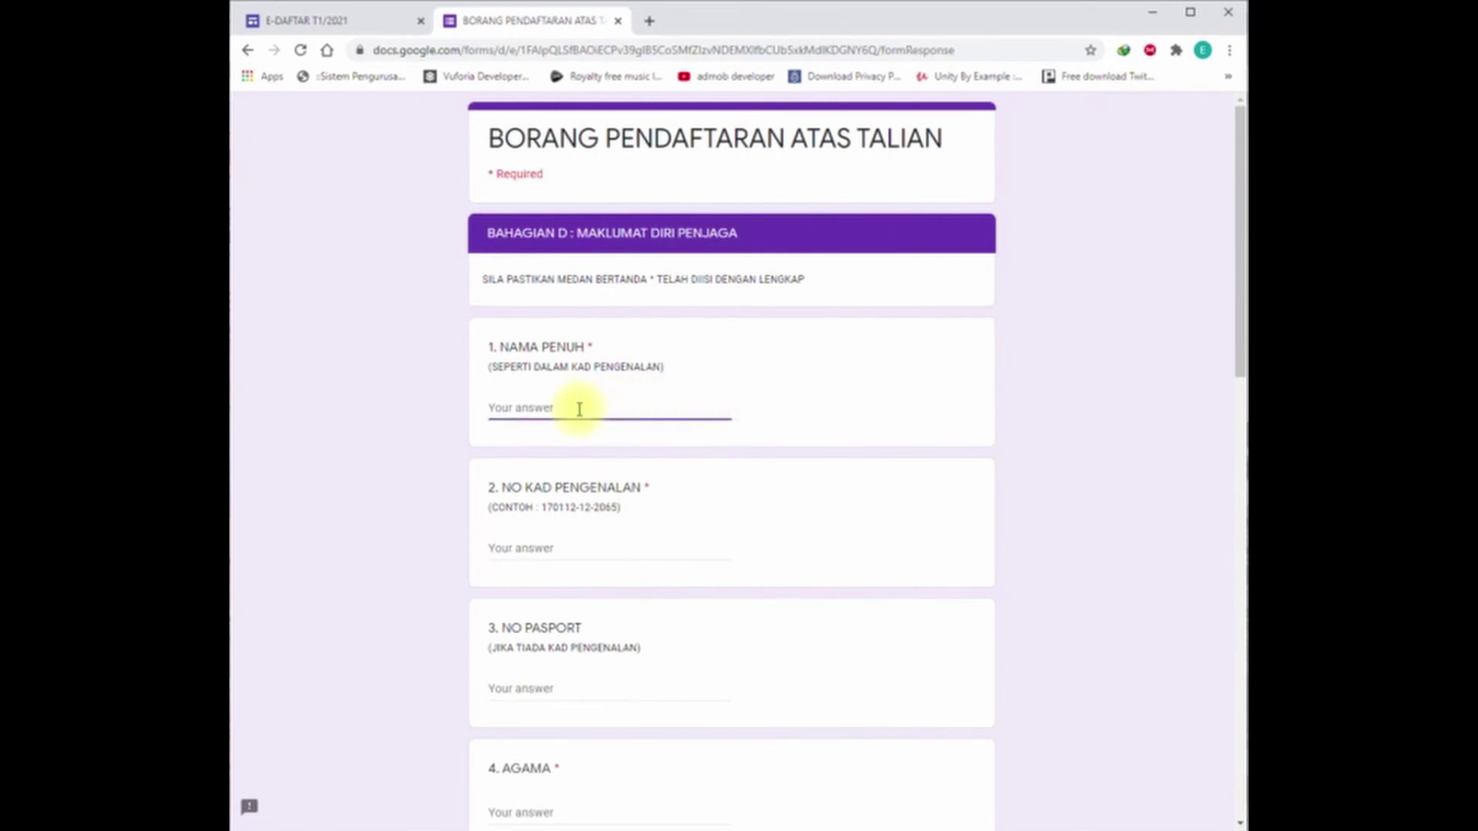
text(-)
click(495, 549)
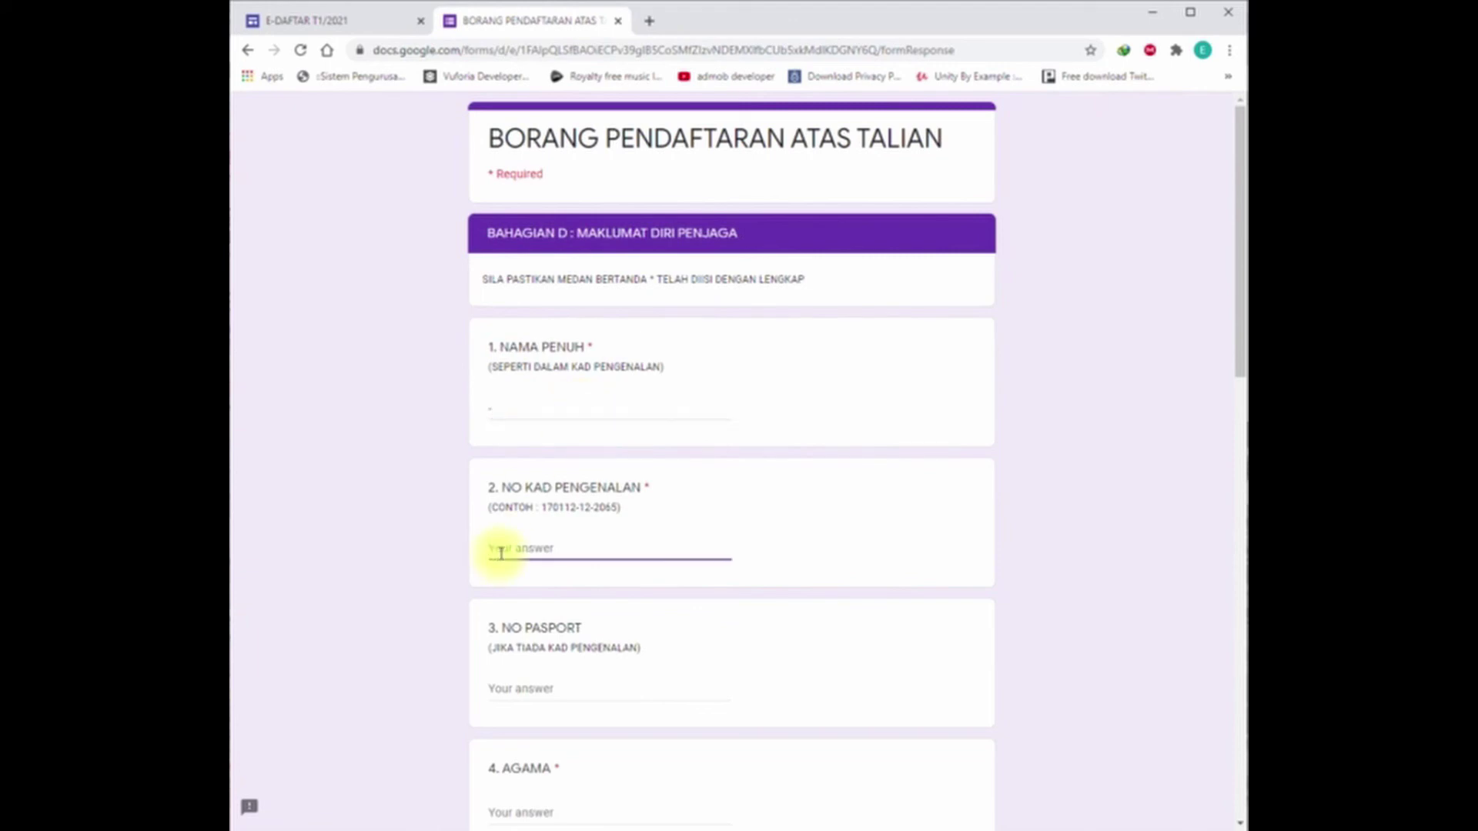
text(-)
scroll(518, 542, down, 3)
click(544, 436)
text(-)
click(497, 568)
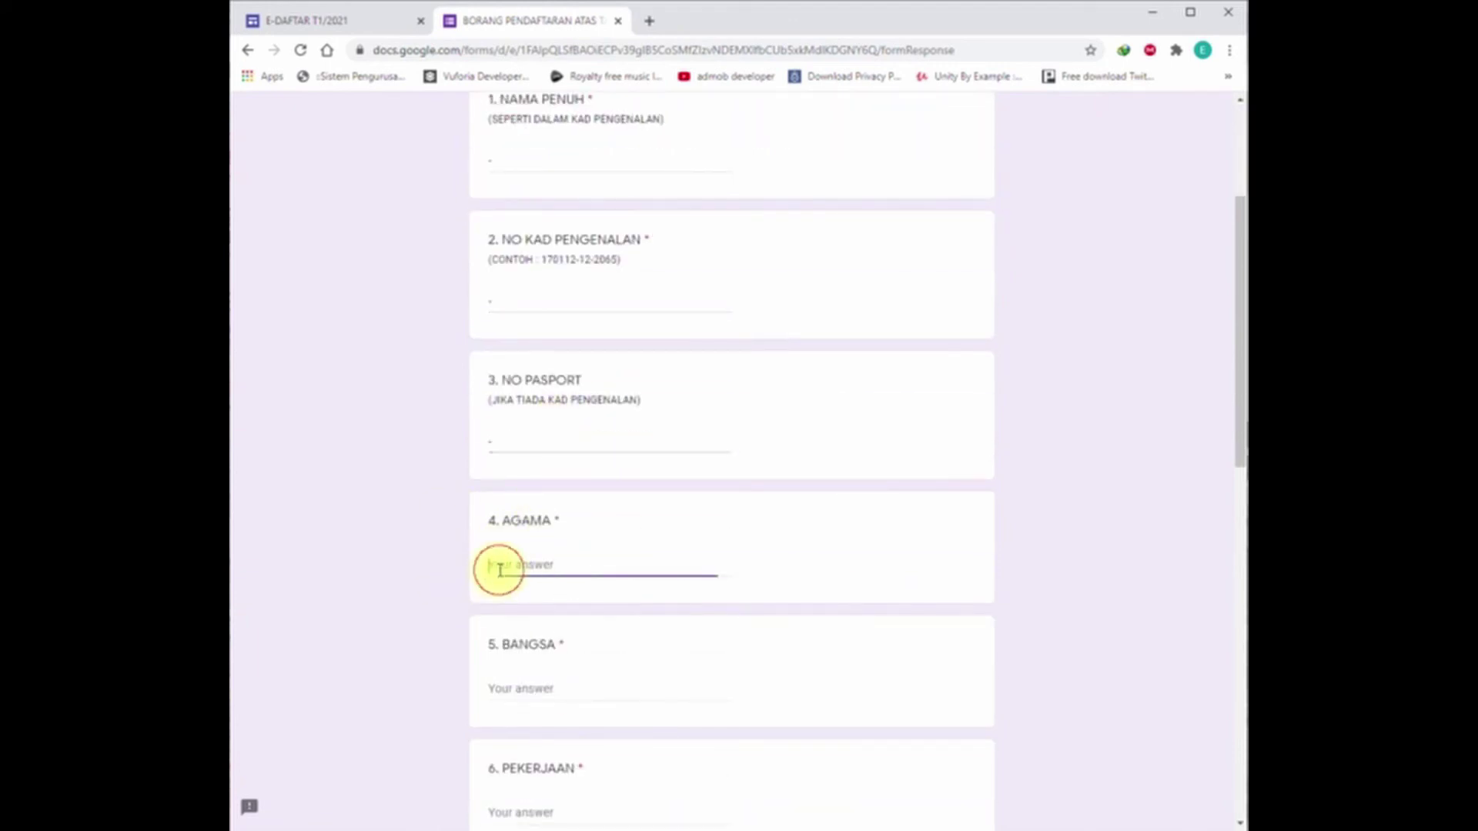
text(-)
scroll(528, 539, down, 2)
click(528, 521)
text(-)
click(511, 646)
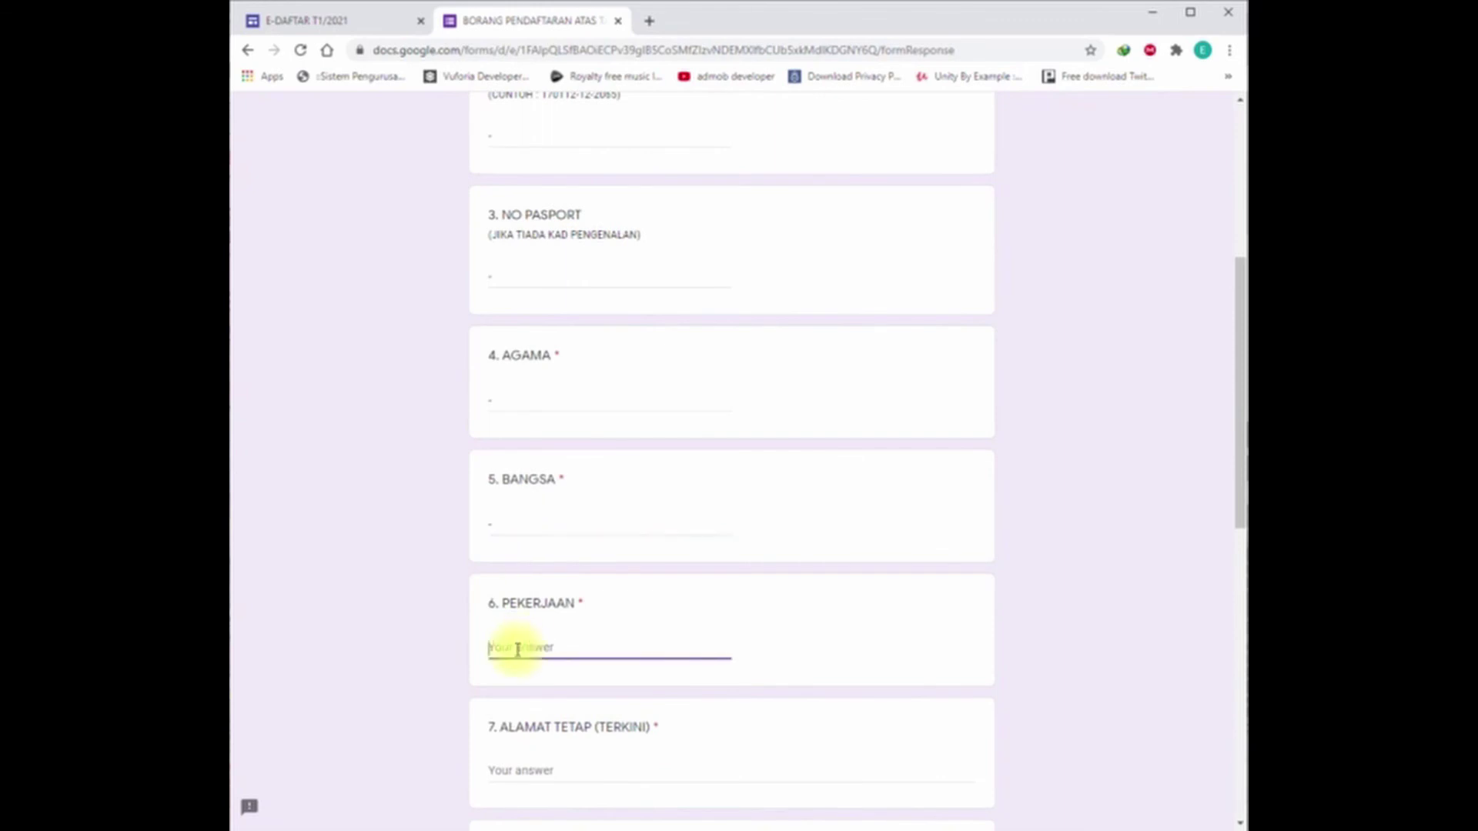
text(-)
Step: Put a dash in the guardian's addresses, phone numbers and dependants fields
scroll(518, 650, down, 1)
scroll(518, 650, down, 4)
click(518, 435)
text(-)
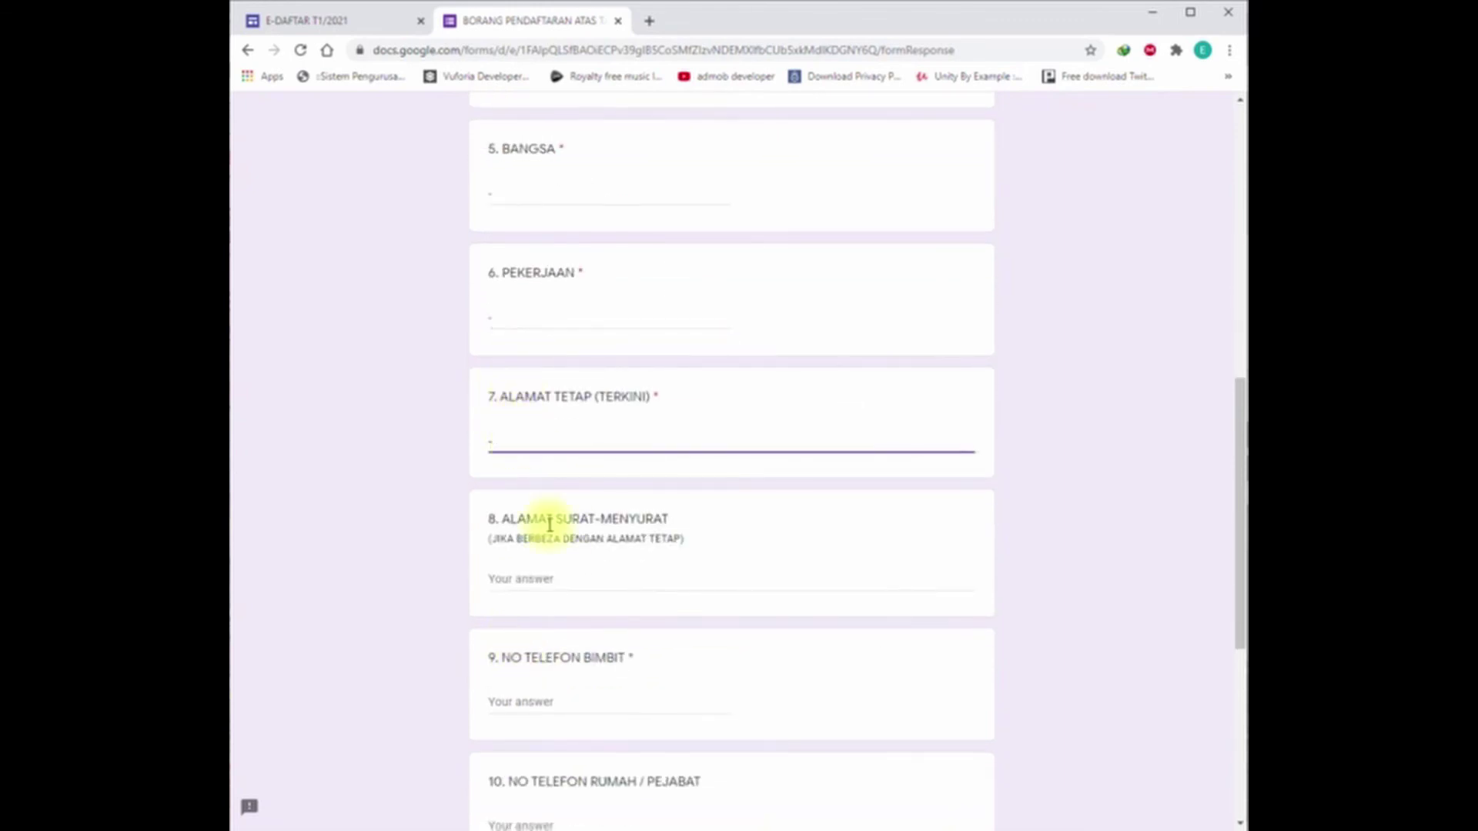
click(534, 577)
text(-)
scroll(543, 570, down, 1)
click(544, 617)
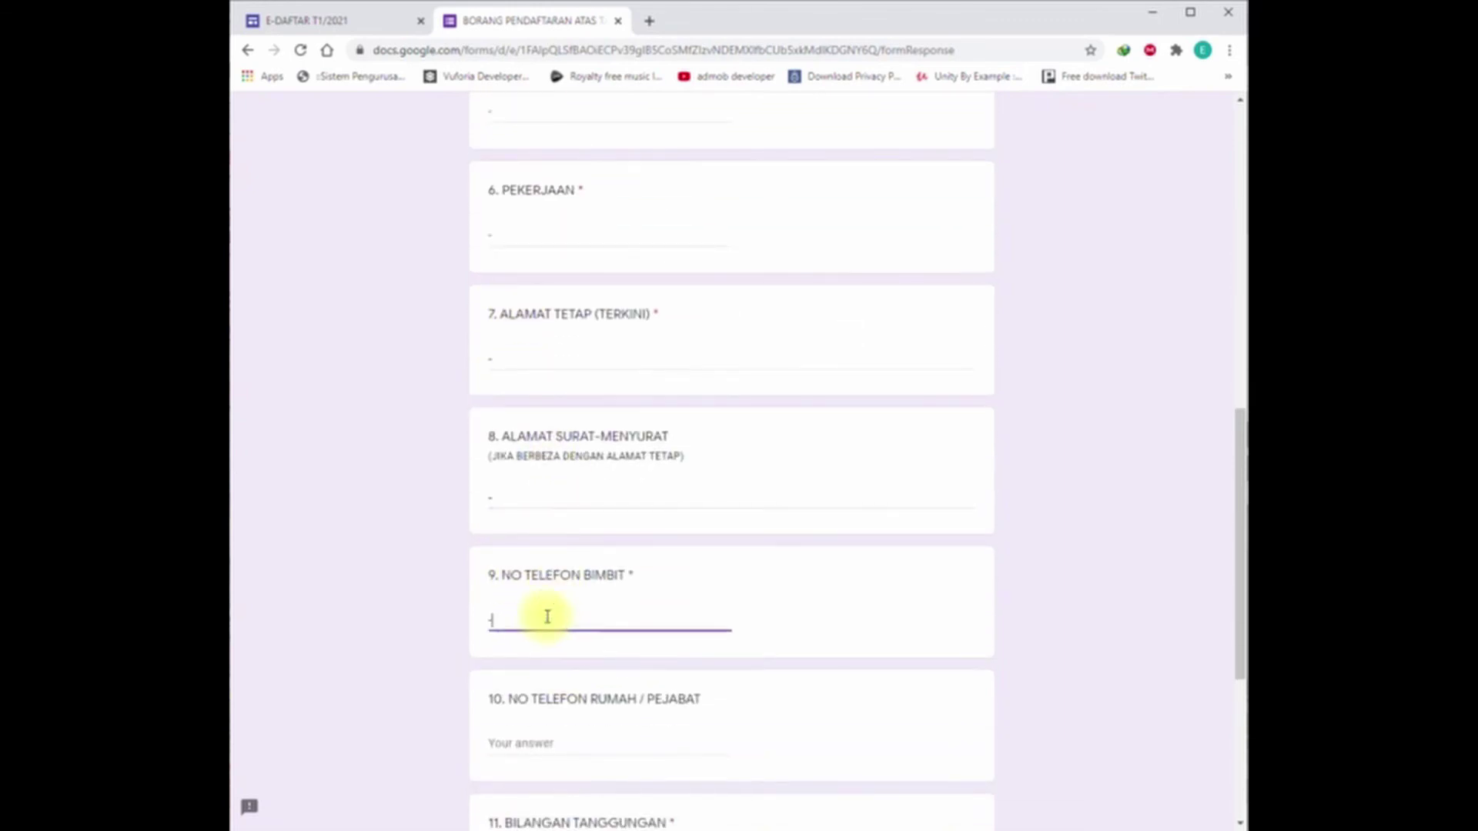
scroll(538, 569, down, 3)
text(-)
click(529, 496)
text(-)
click(528, 618)
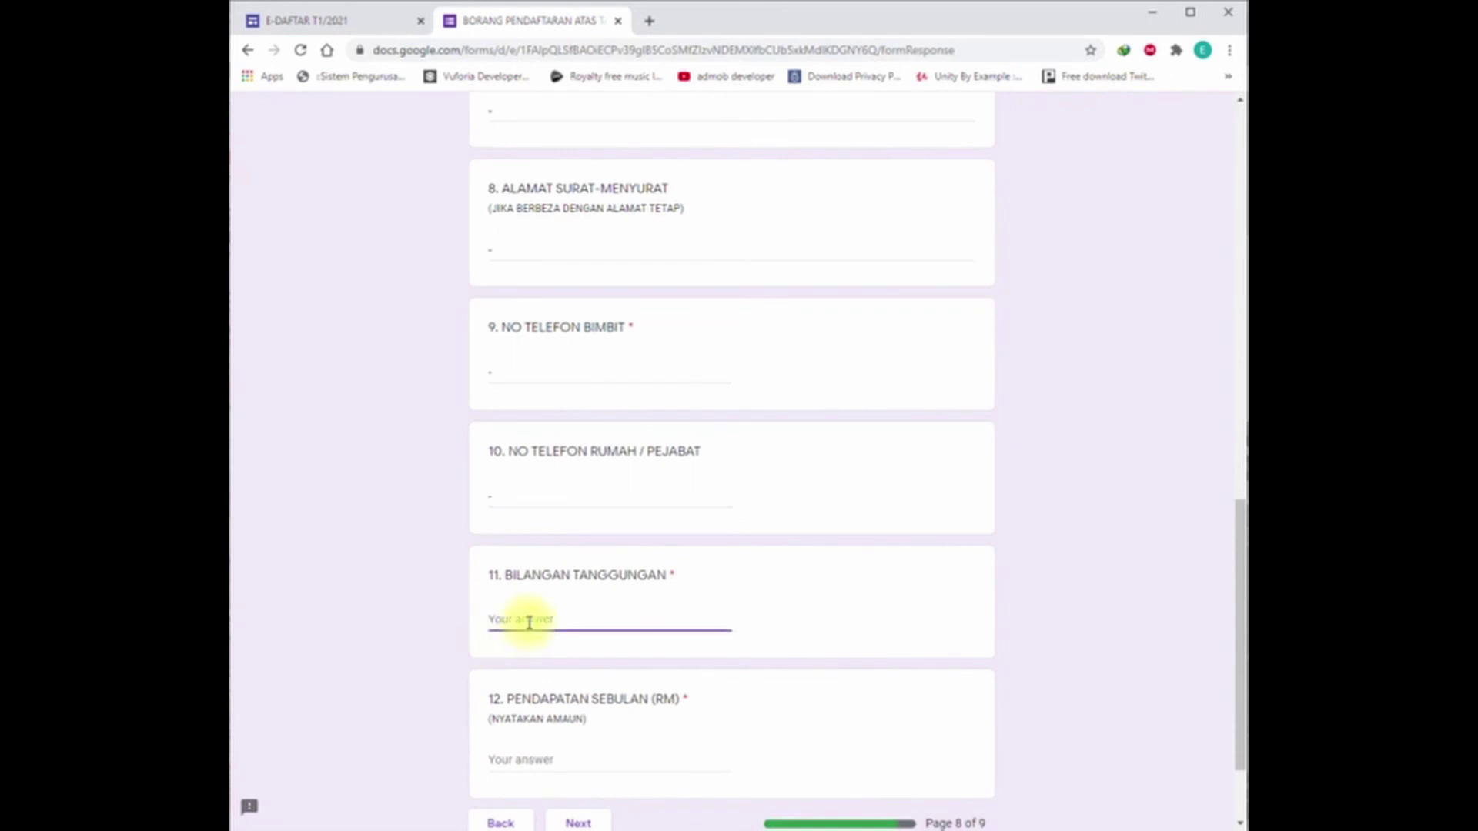
text(-)
scroll(564, 608, down, 1)
scroll(564, 597, down, 2)
click(535, 628)
Step: Enter a dash for guardian income, go to page 9 and agree to PERAKUAN
text(-)
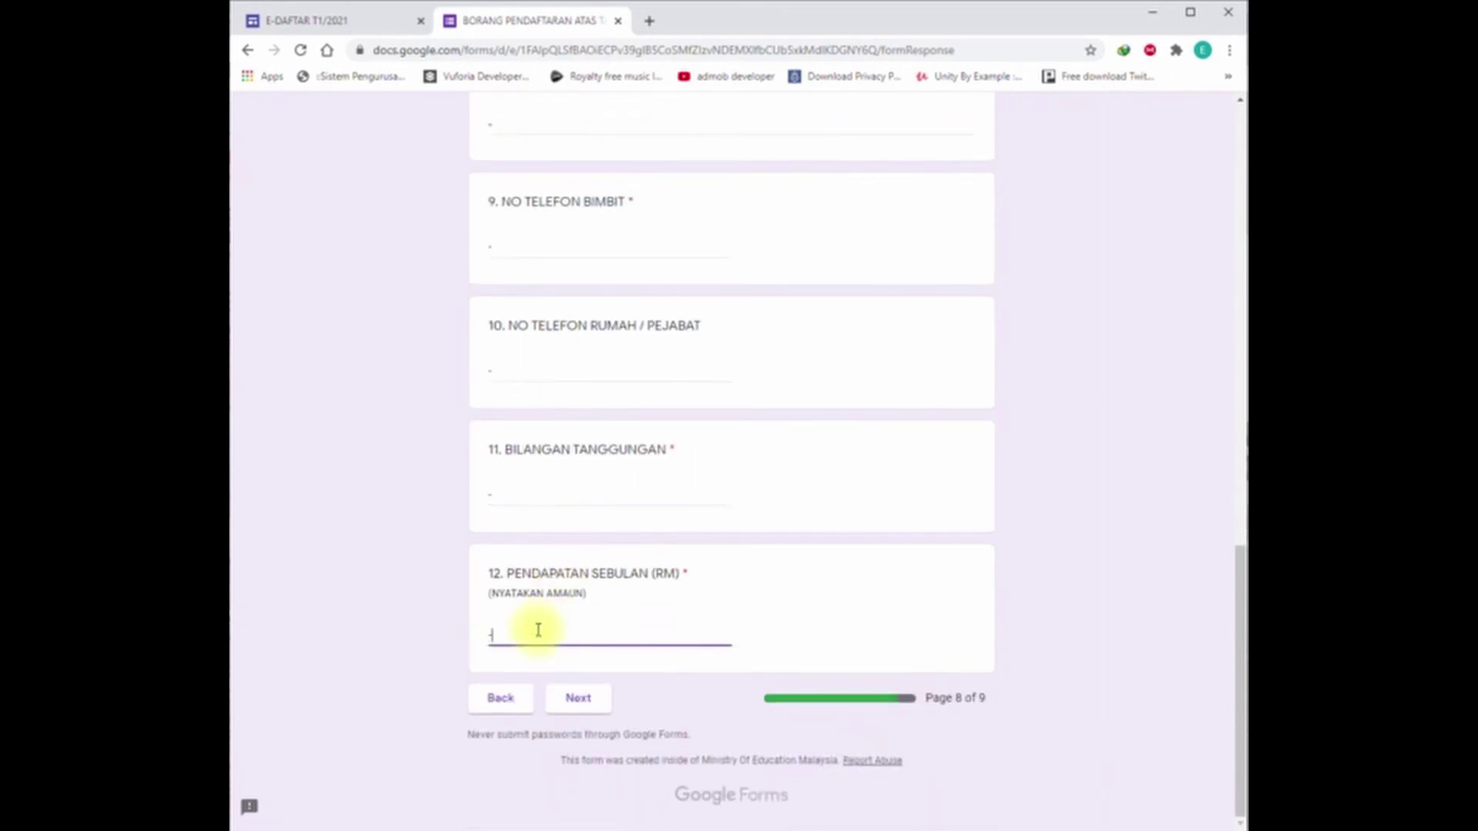
click(585, 701)
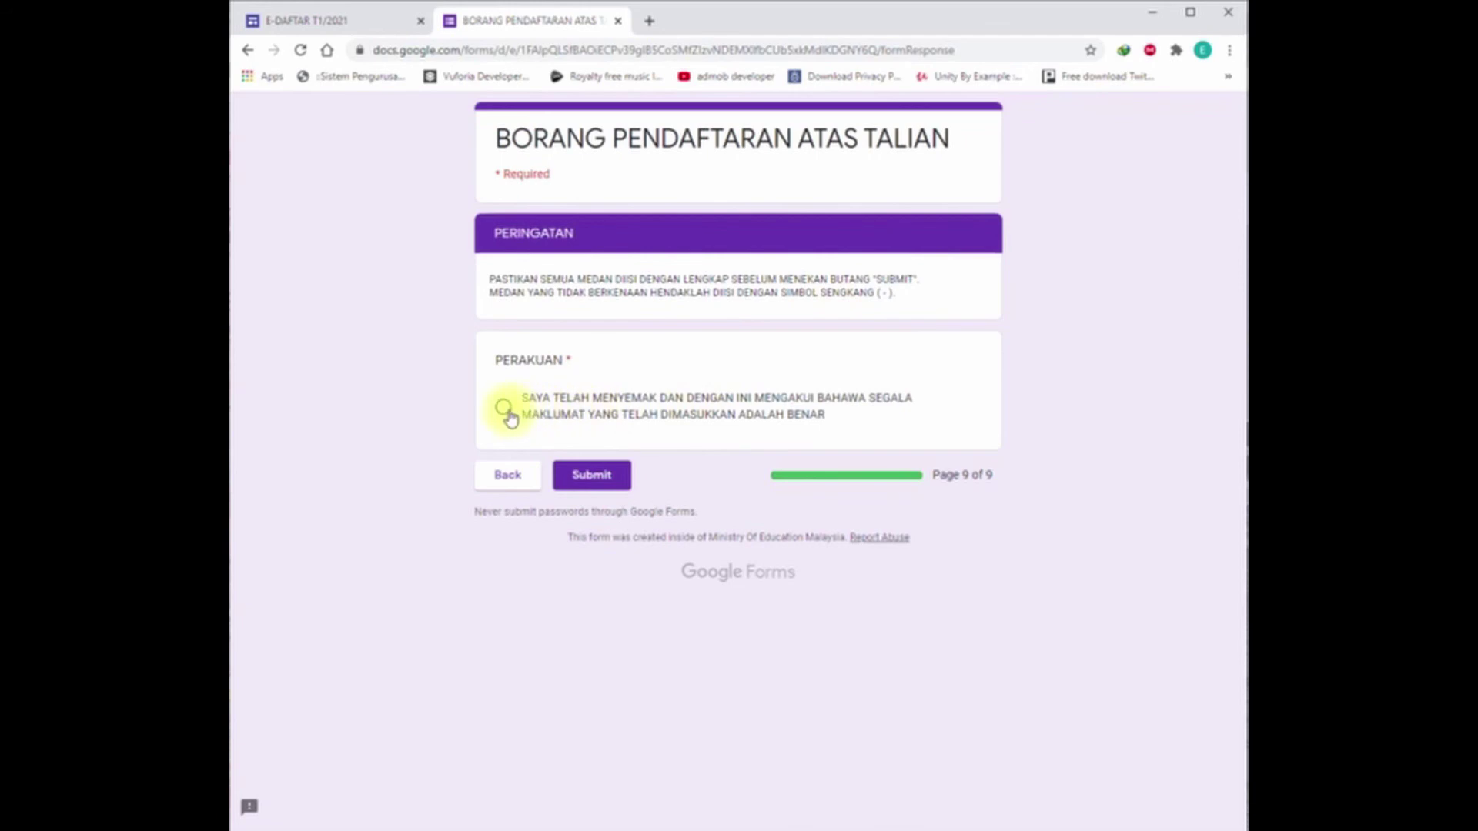
click(505, 409)
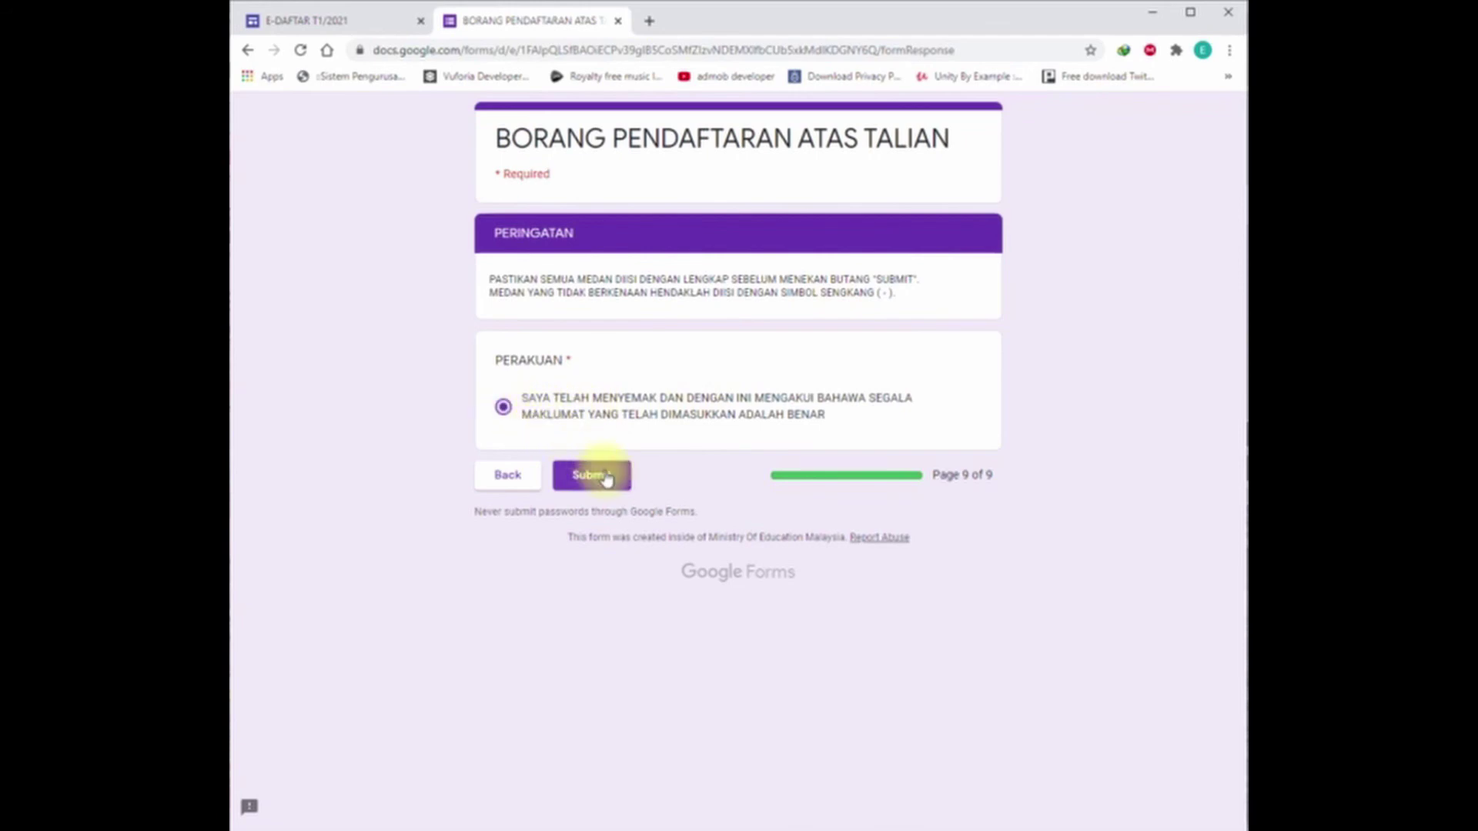